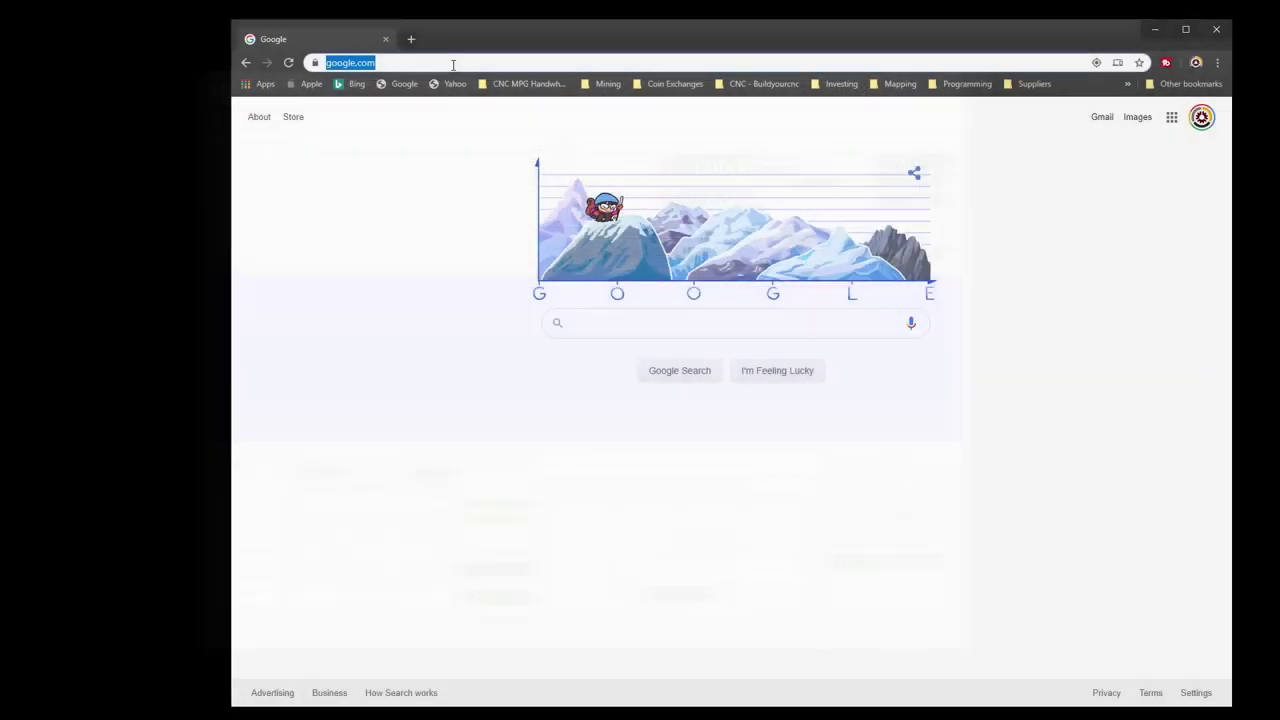
- Go to buildyourcnc.com and open the Mach4 CNC Control Software product page from the Software category
{"action": "type", "text": "build"}
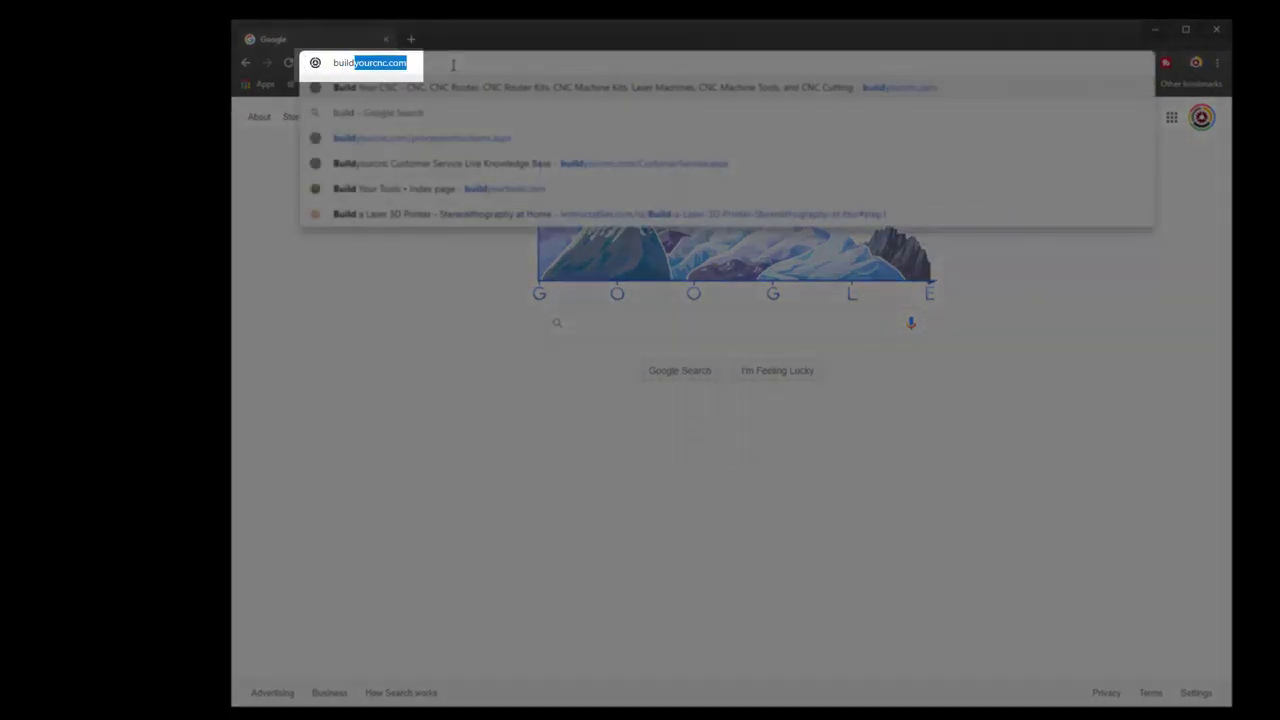
{"action": "type", "text": "yourcnc"}
{"action": "key", "text": "Return"}
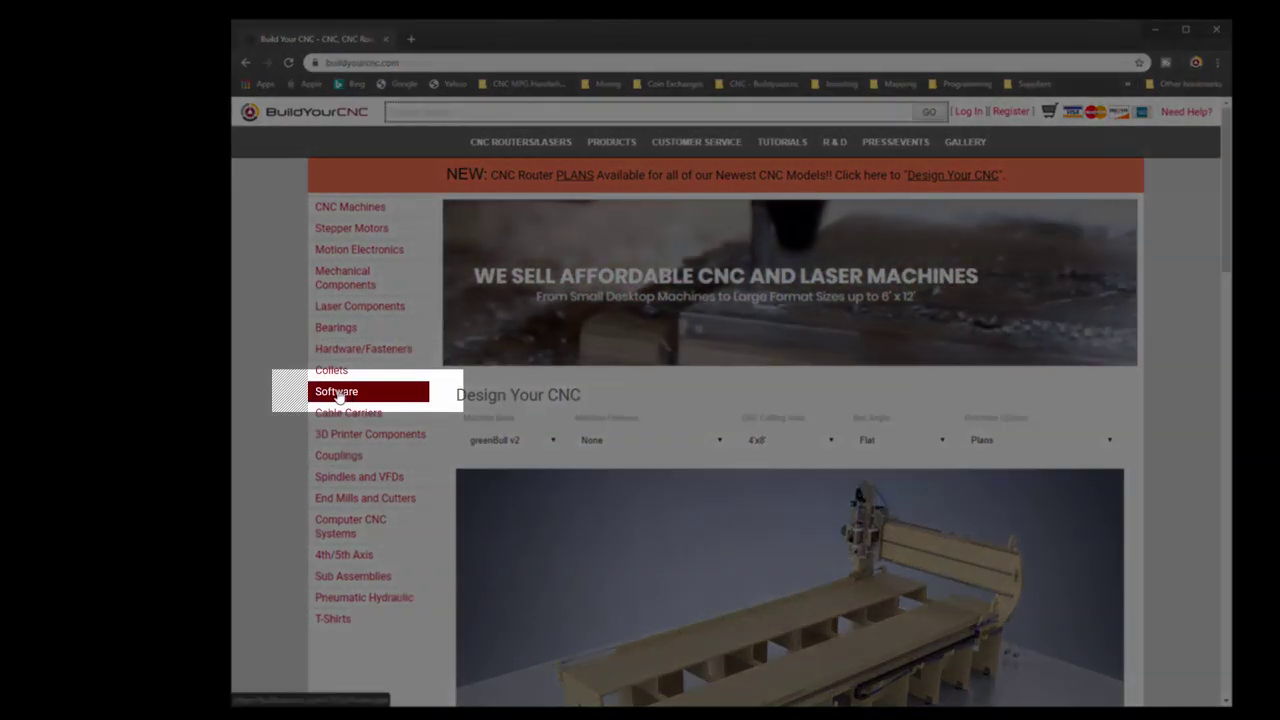
{"action": "left_click", "coordinate": [335, 392]}
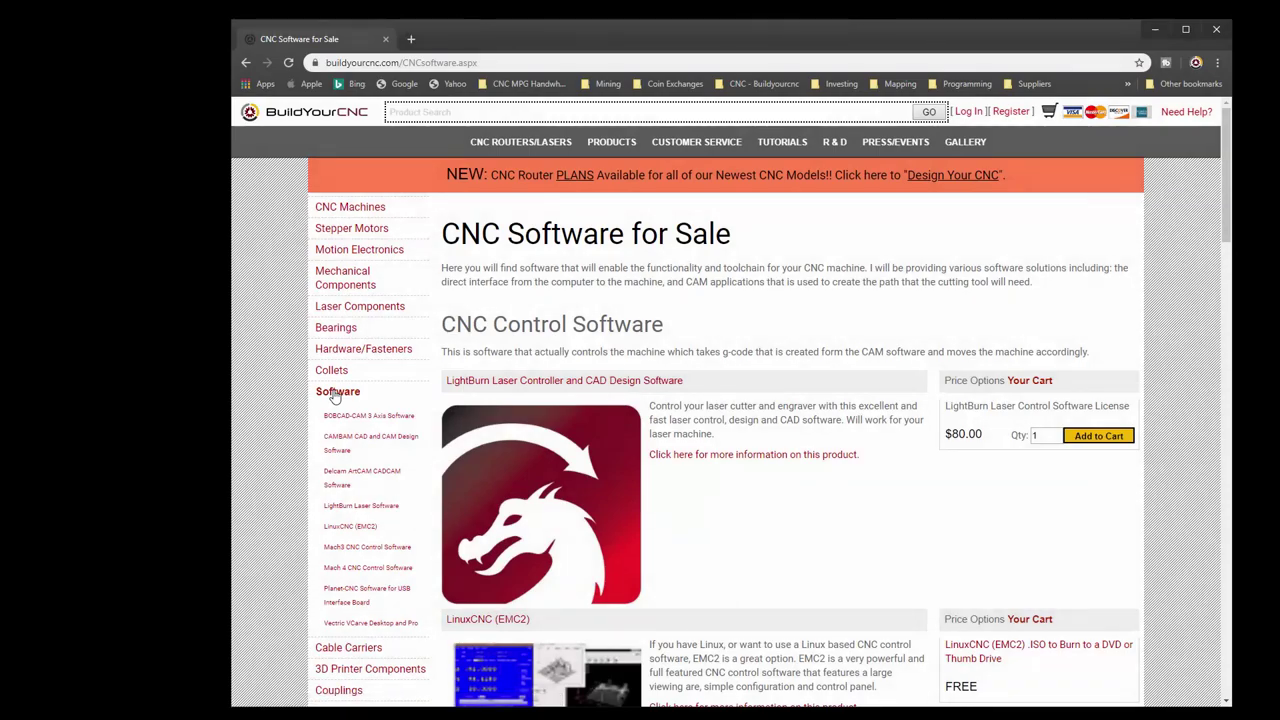
{"action": "scroll", "coordinate": [762, 447], "scroll_direction": "down", "scroll_amount": 7}
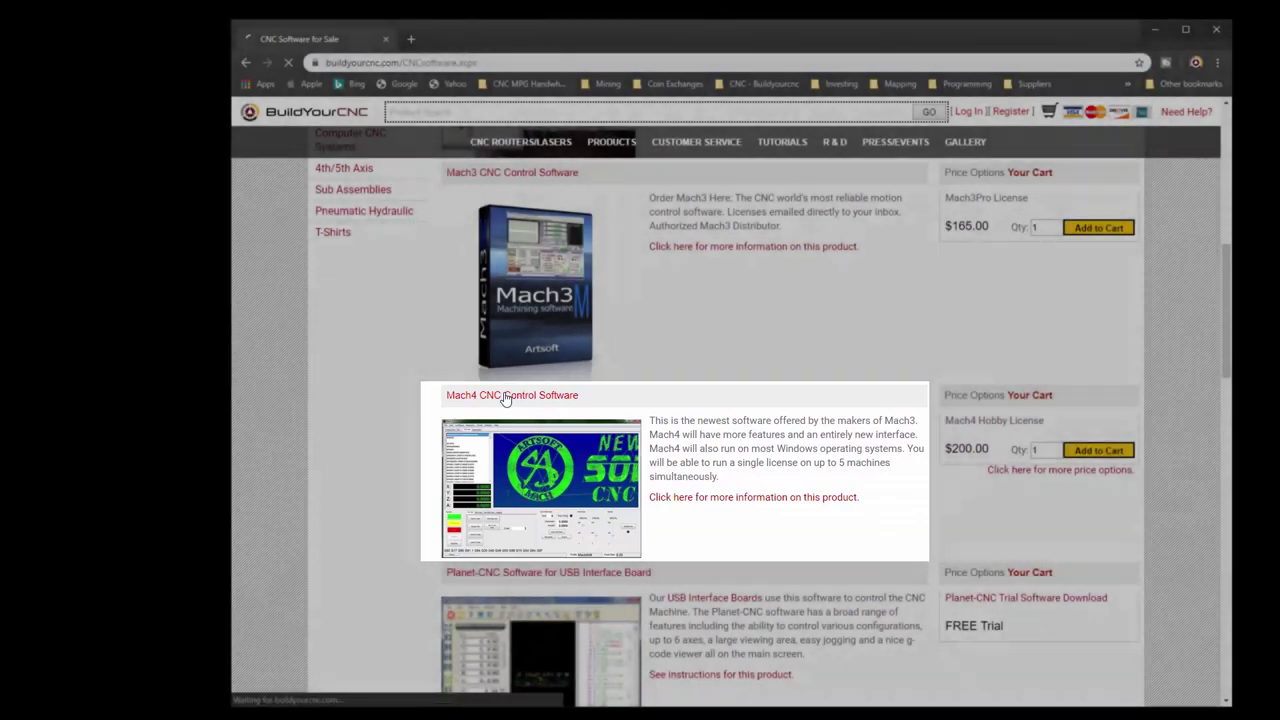
{"action": "left_click", "coordinate": [505, 396]}
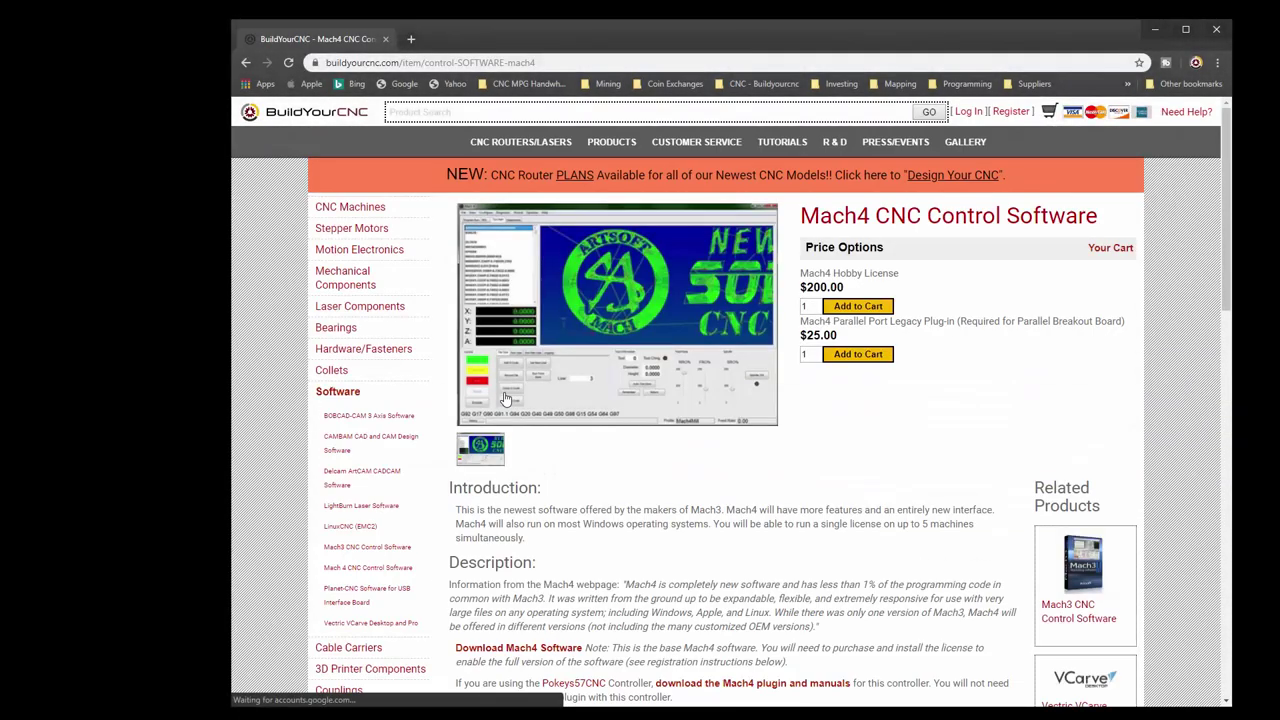
- Download the Mach4 software from the product description, run the Mach4Hobby installer and minimize the browser
{"action": "scroll", "coordinate": [734, 480], "scroll_direction": "down", "scroll_amount": 3}
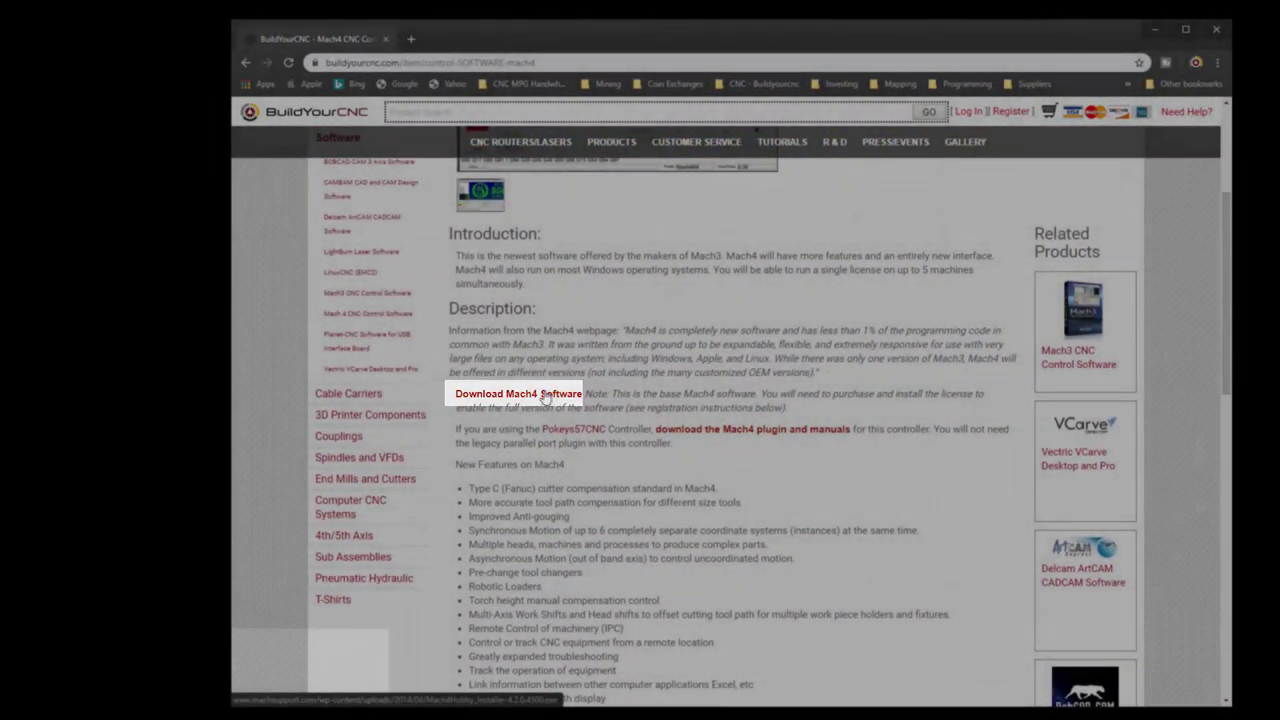
{"action": "left_click", "coordinate": [545, 396]}
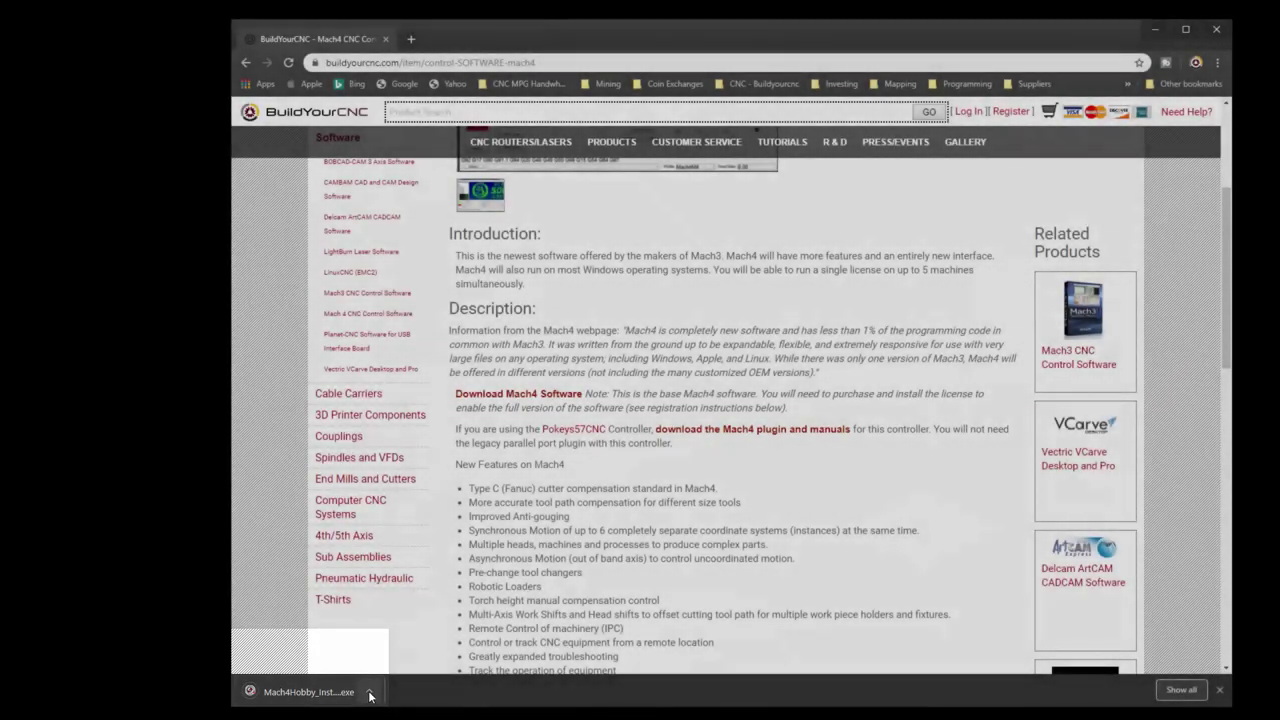
{"action": "left_click", "coordinate": [368, 691]}
{"action": "left_click", "coordinate": [400, 716]}
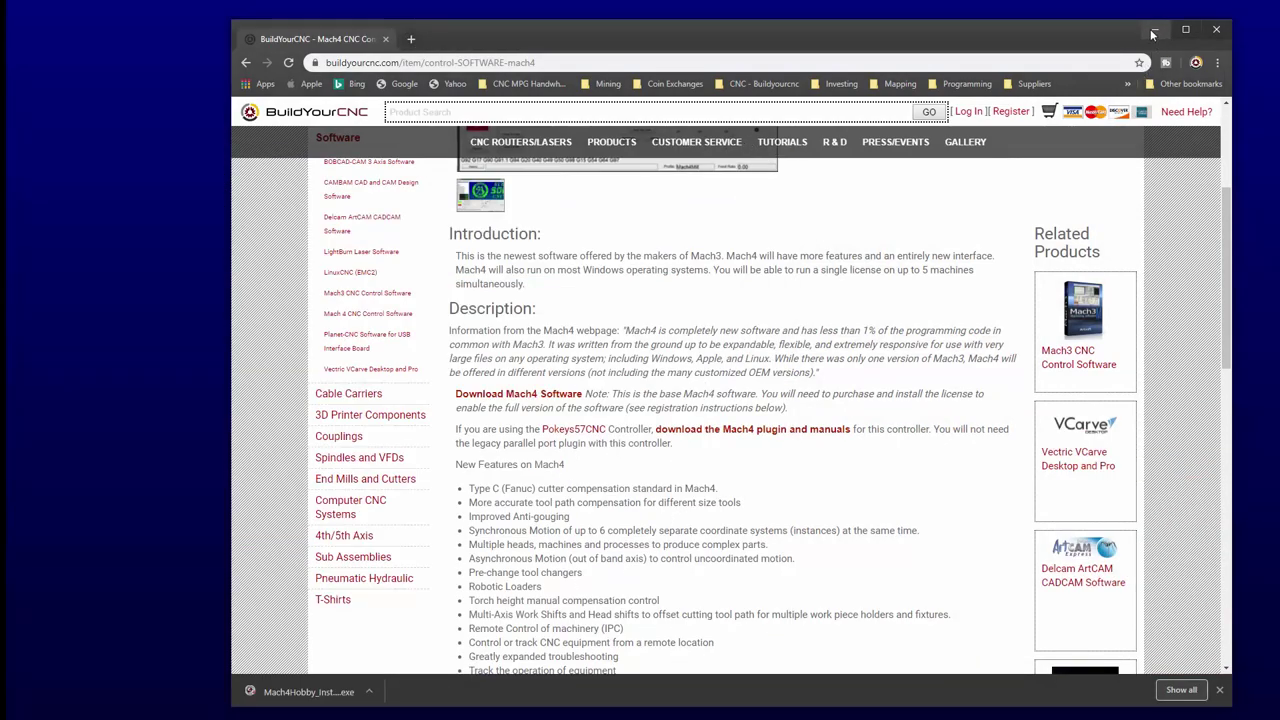
{"action": "left_click", "coordinate": [1153, 31]}
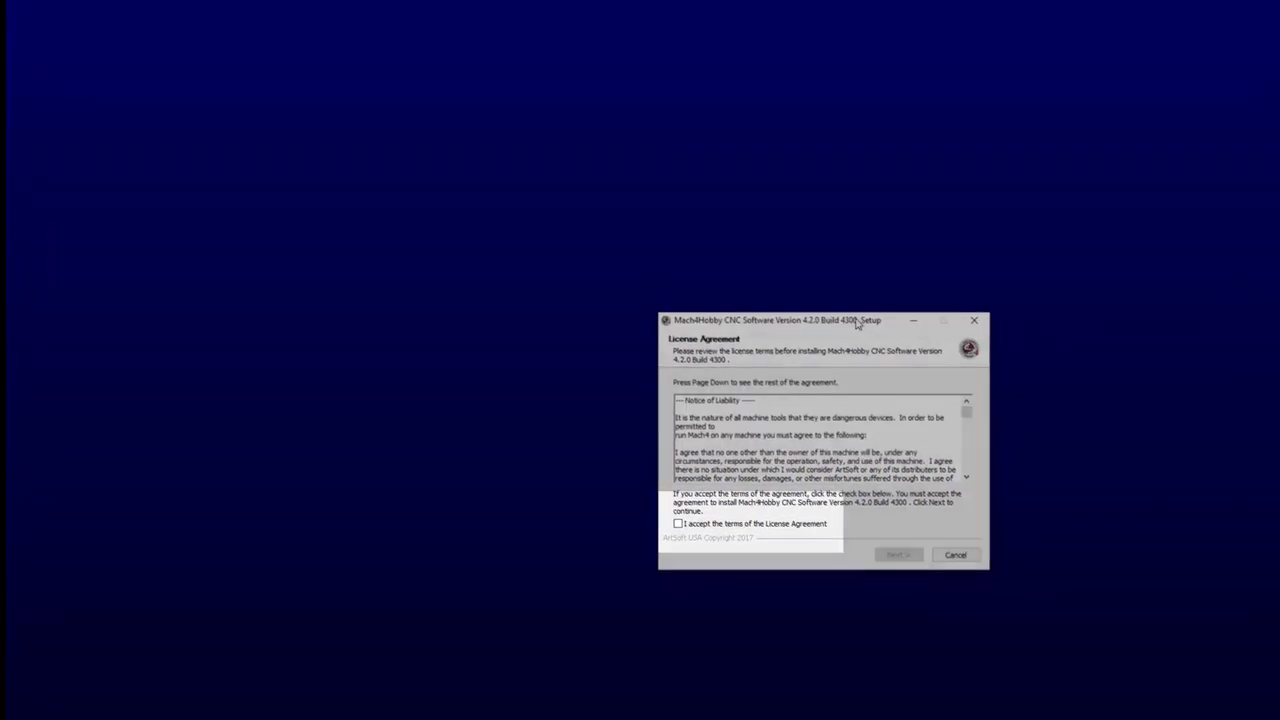
- Accept the license terms and install Mach4Hobby to C:\Mach4Hobby with all machine control types included
{"action": "left_click", "coordinate": [686, 524]}
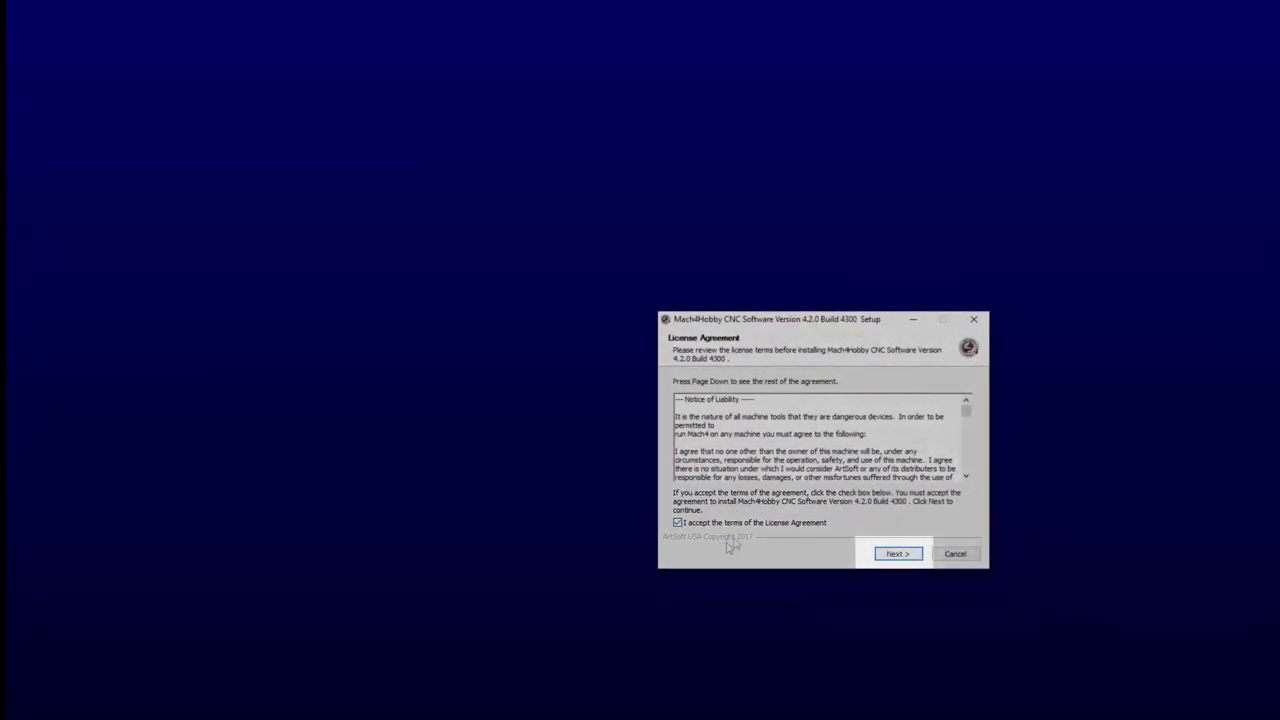
{"action": "left_click", "coordinate": [897, 554]}
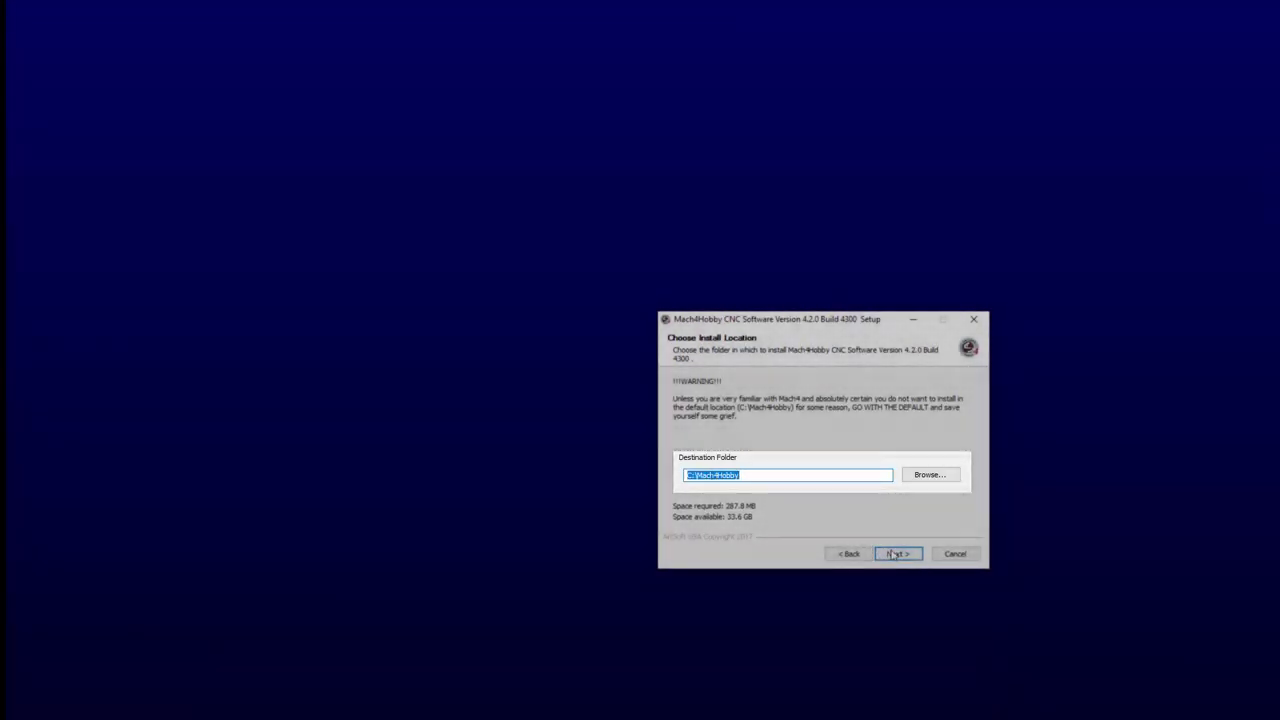
{"action": "left_click", "coordinate": [897, 554]}
{"action": "mouse_move", "coordinate": [810, 428]}
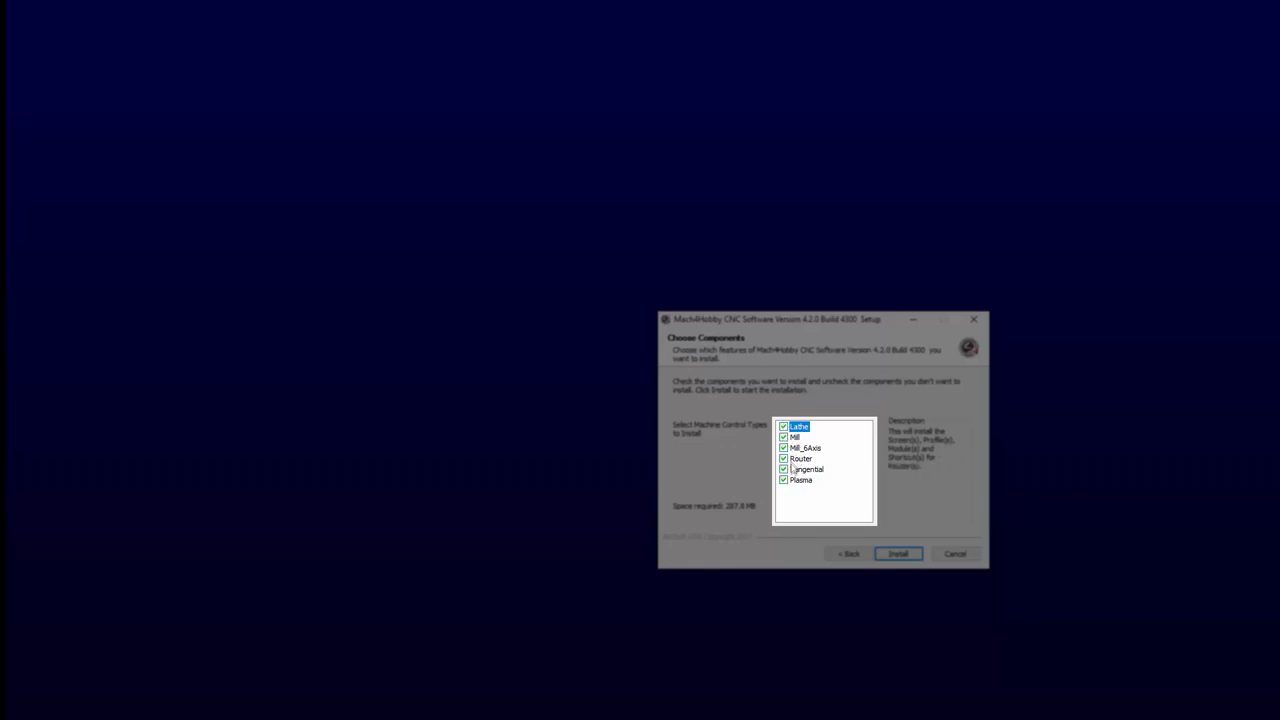
{"action": "left_click", "coordinate": [897, 554]}
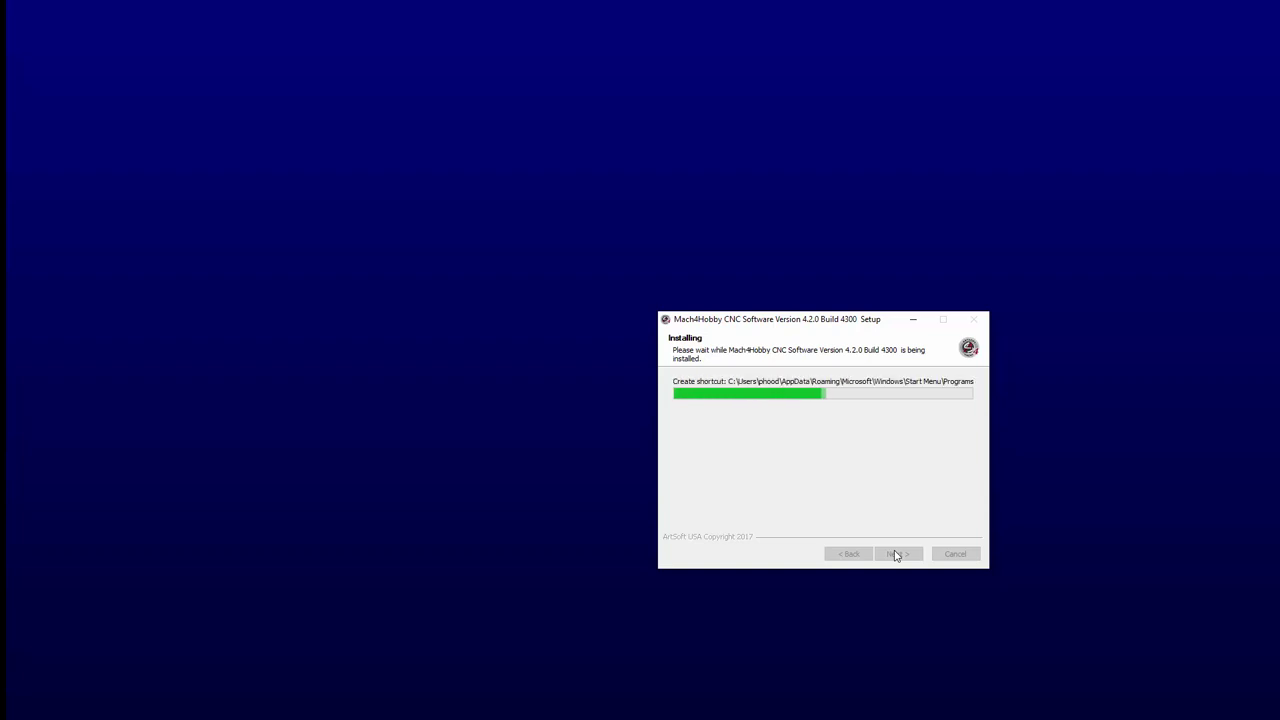
{"action": "left_click", "coordinate": [897, 554]}
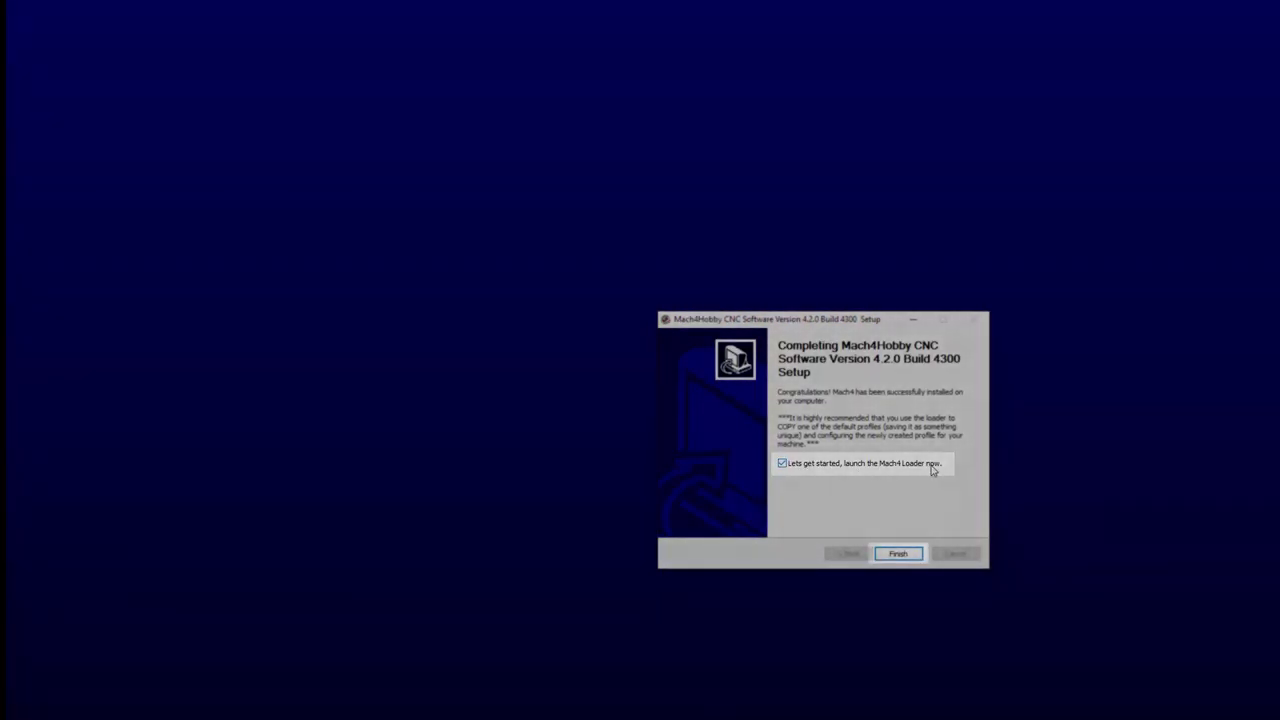
- Finish the setup with the Mach4 Loader launching, load the Mach4Lathe profile and allow Mach 4 CNC GUI through the firewall
{"action": "left_click", "coordinate": [900, 554]}
{"action": "left_click_drag", "start_coordinate": [1037, 442], "coordinate": [824, 353]}
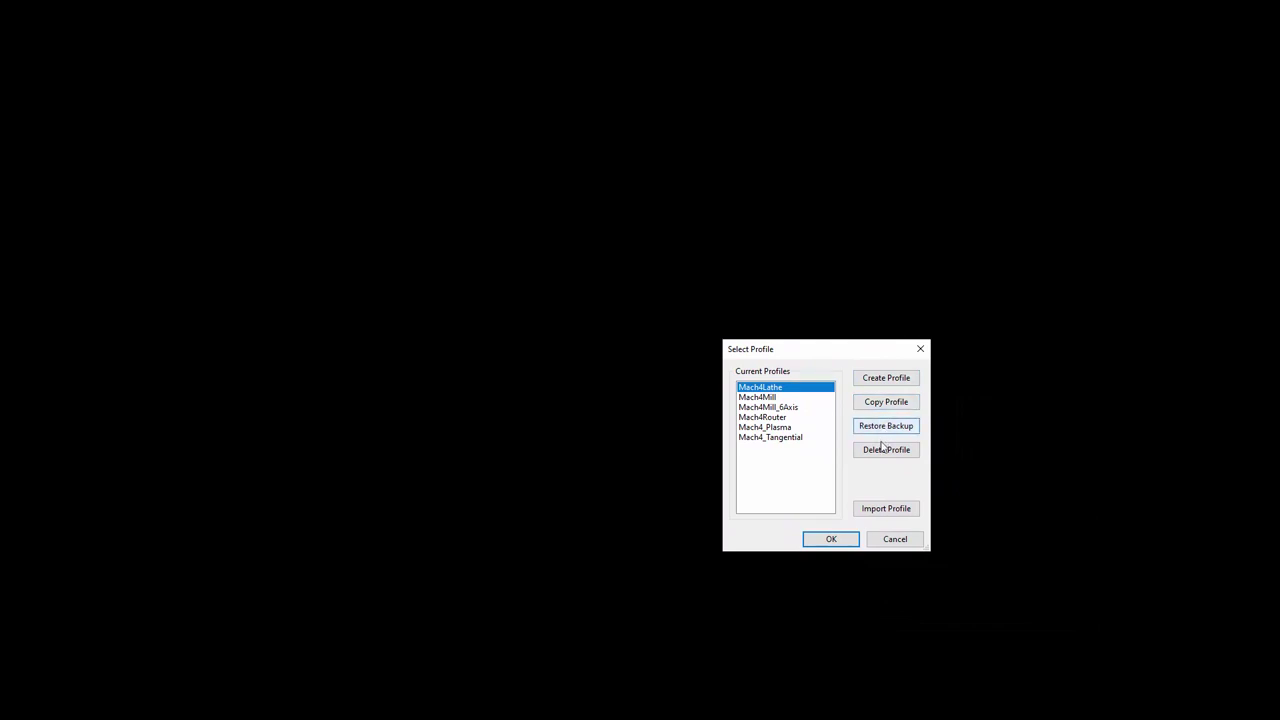
{"action": "left_click", "coordinate": [836, 540]}
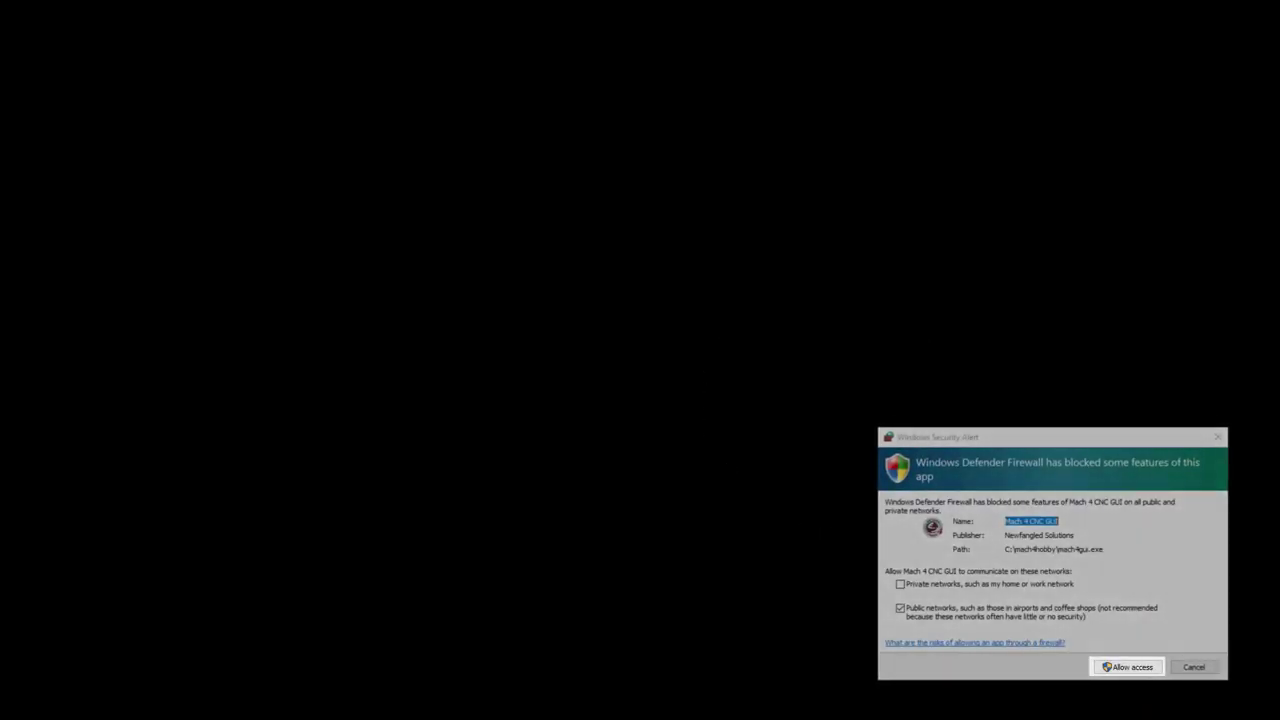
{"action": "left_click", "coordinate": [1136, 673]}
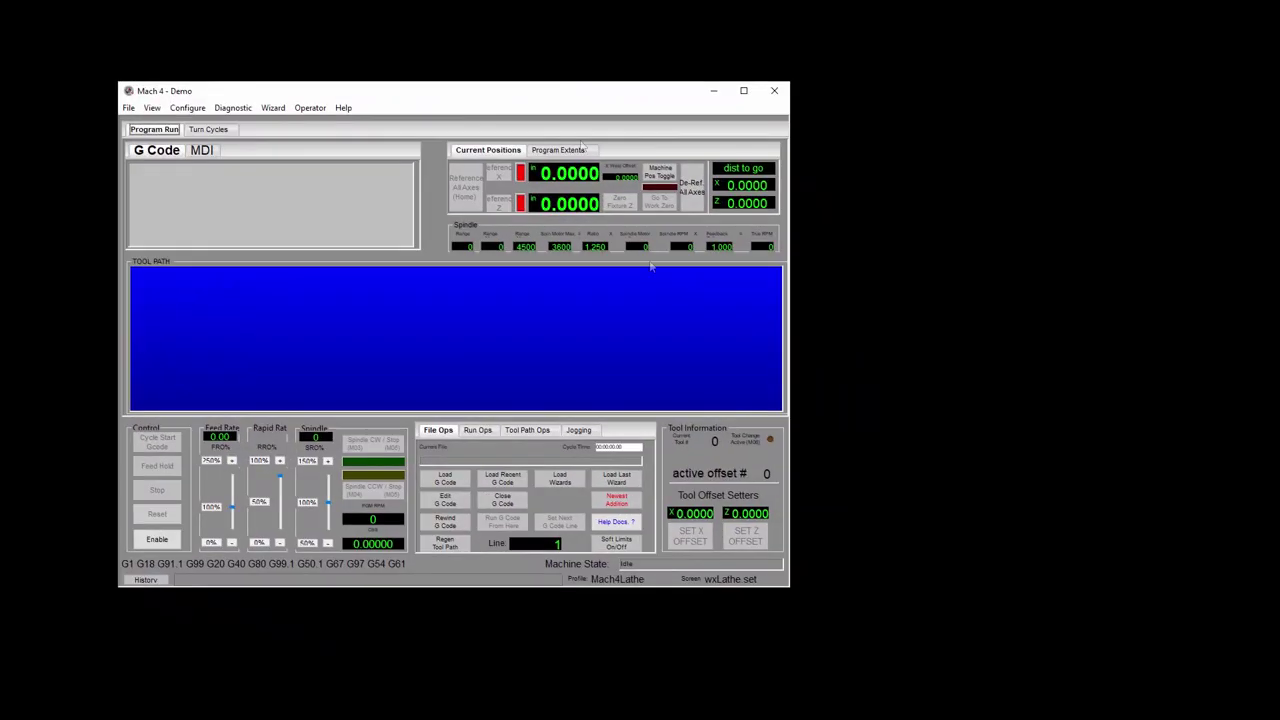
- Enlarge and reposition the Mach 4 window, and exit the program
{"action": "left_click_drag", "start_coordinate": [787, 589], "coordinate": [877, 657]}
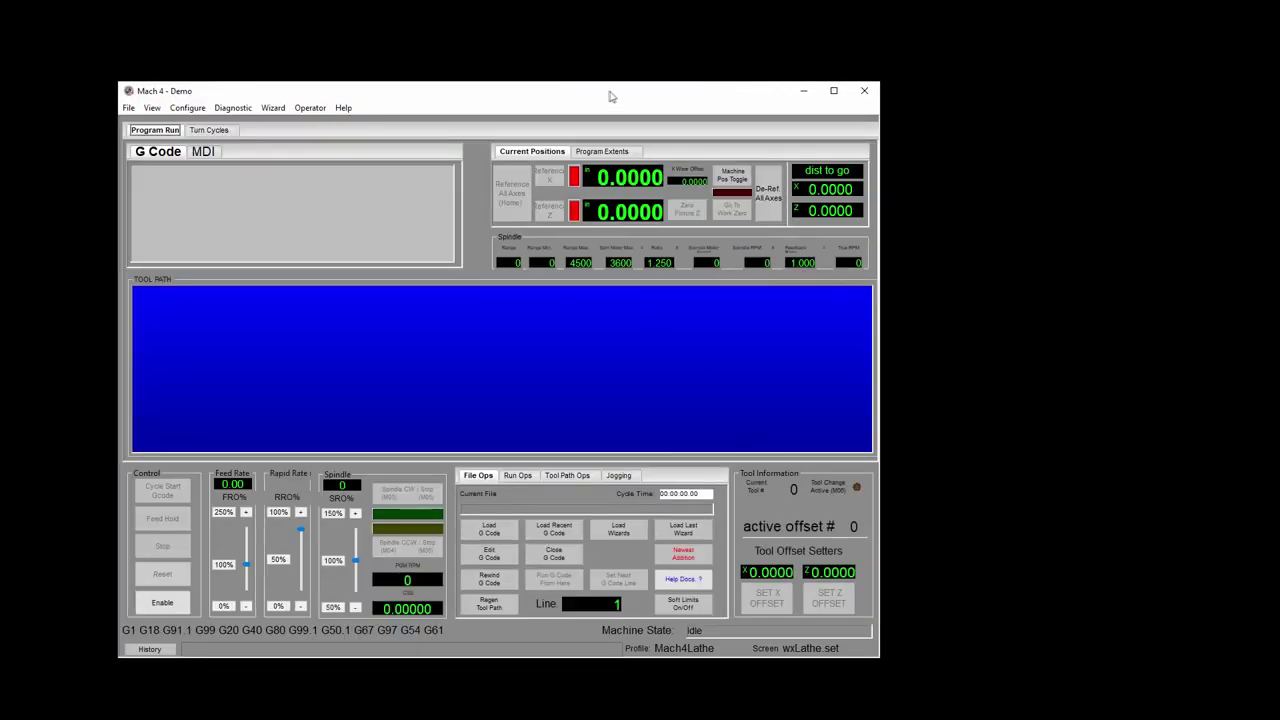
{"action": "left_click_drag", "start_coordinate": [609, 94], "coordinate": [744, 84]}
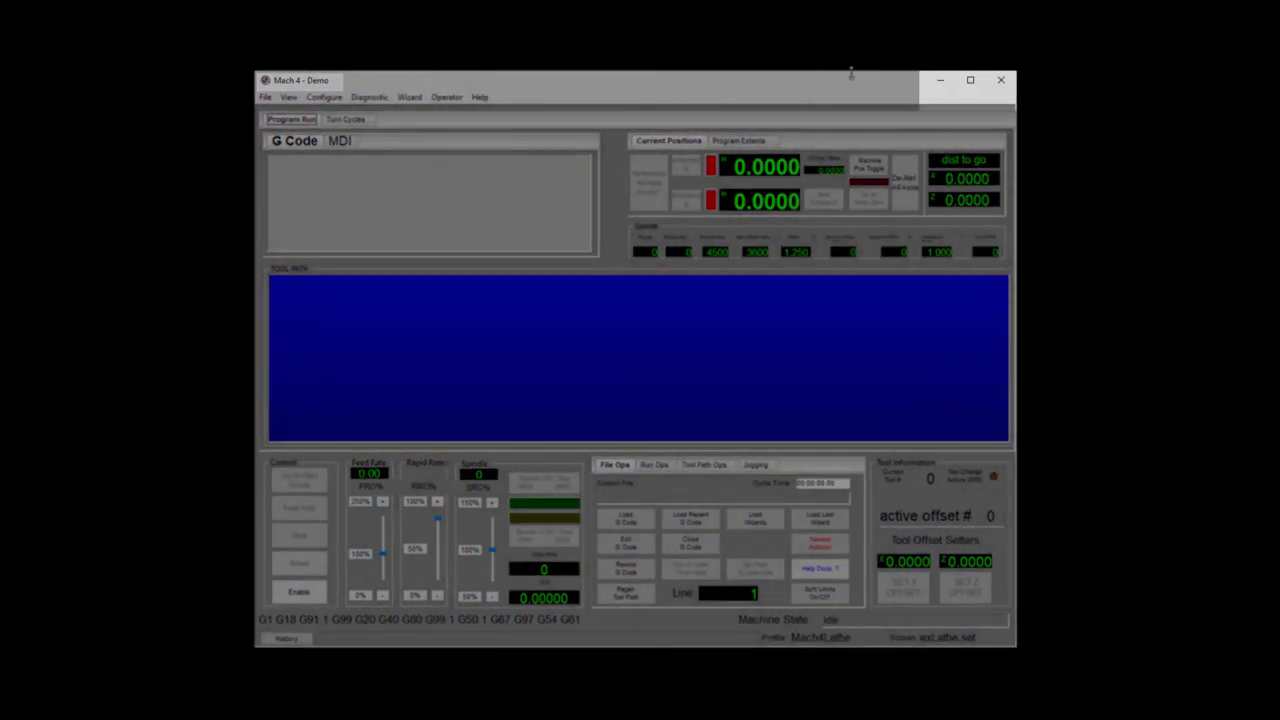
{"action": "left_click", "coordinate": [998, 82]}
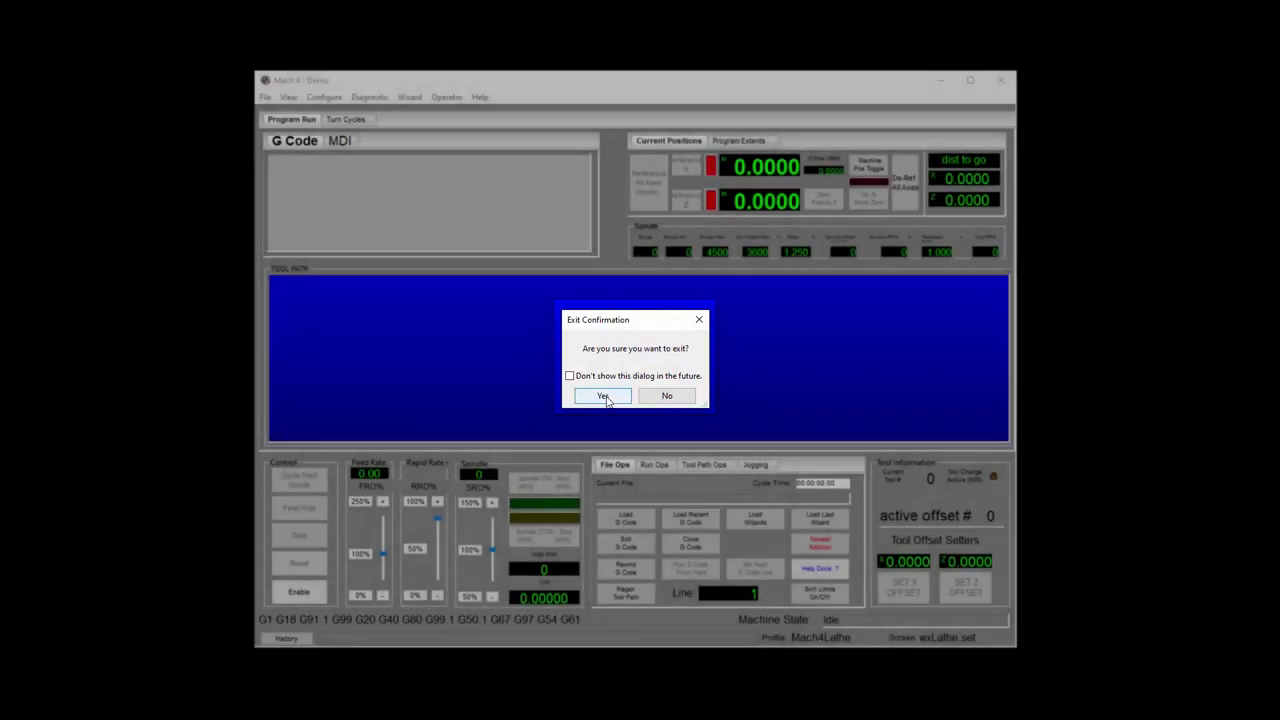
{"action": "left_click", "coordinate": [603, 395]}
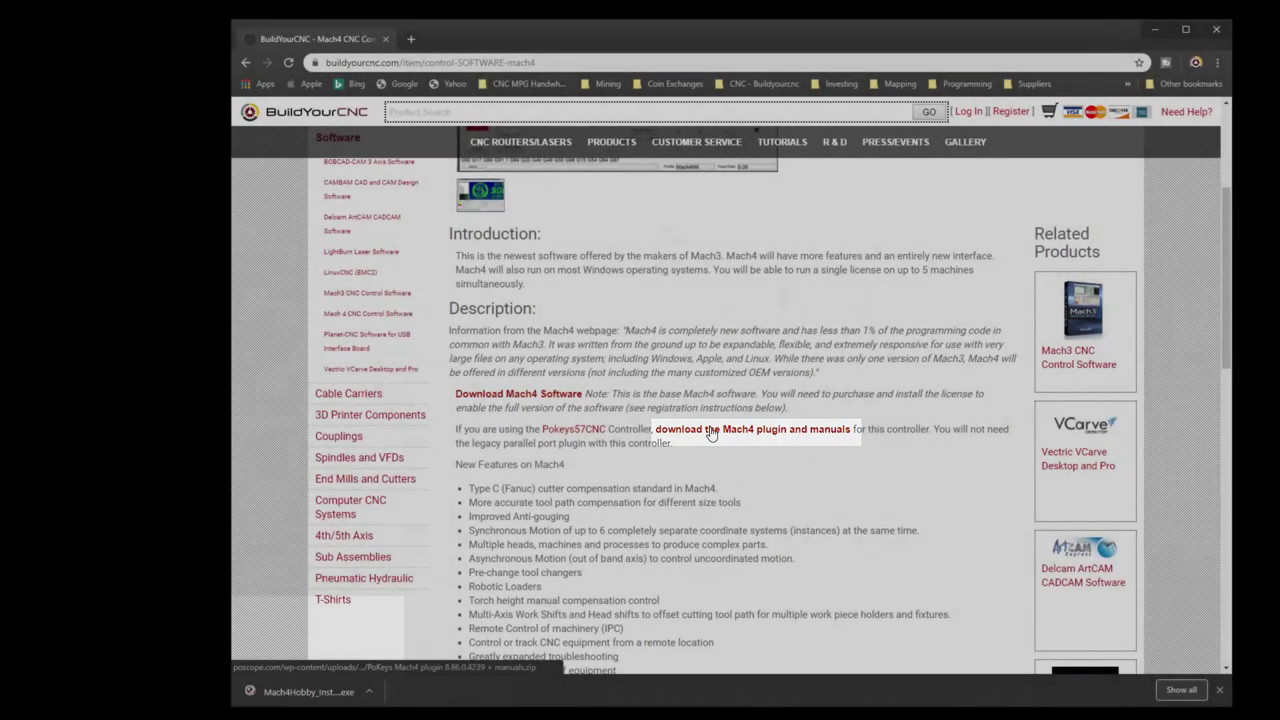
- Download the PoKeys Mach4 plugin and manuals archive, extract it to a Desktop folder named Pokeys57CNCplugins and close the archive
{"action": "left_click", "coordinate": [712, 431]}
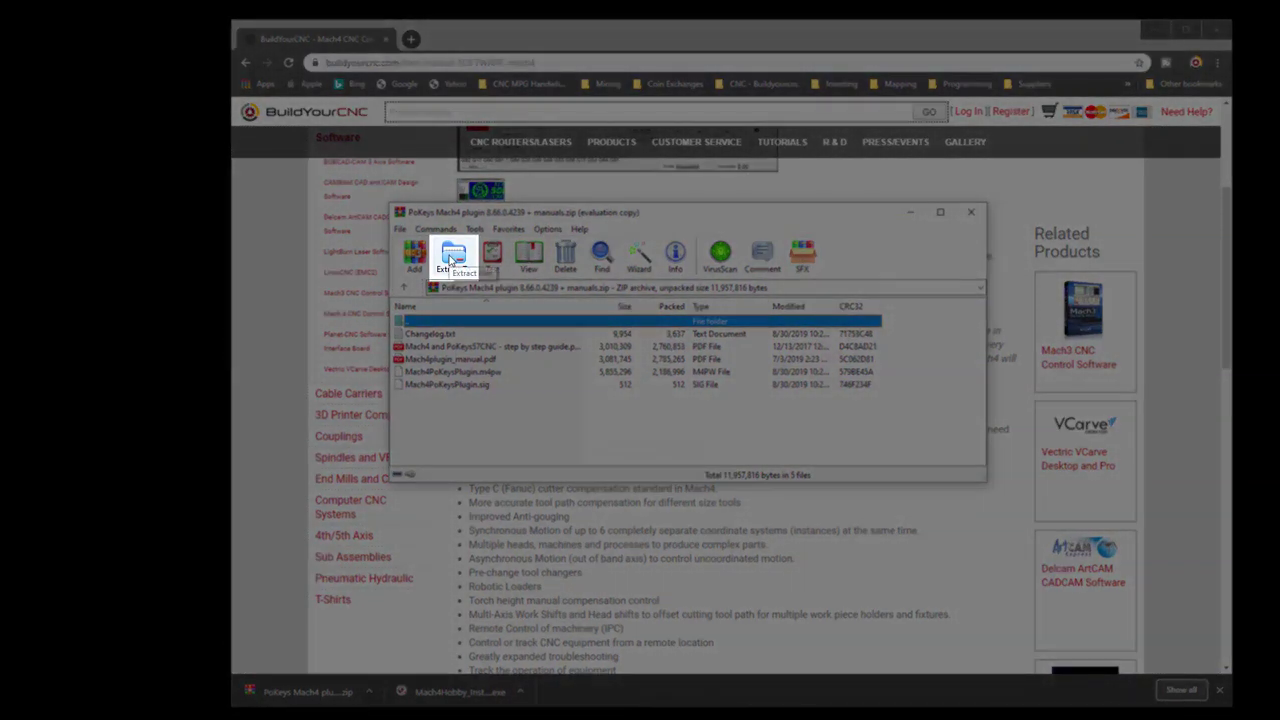
{"action": "left_click", "coordinate": [451, 258]}
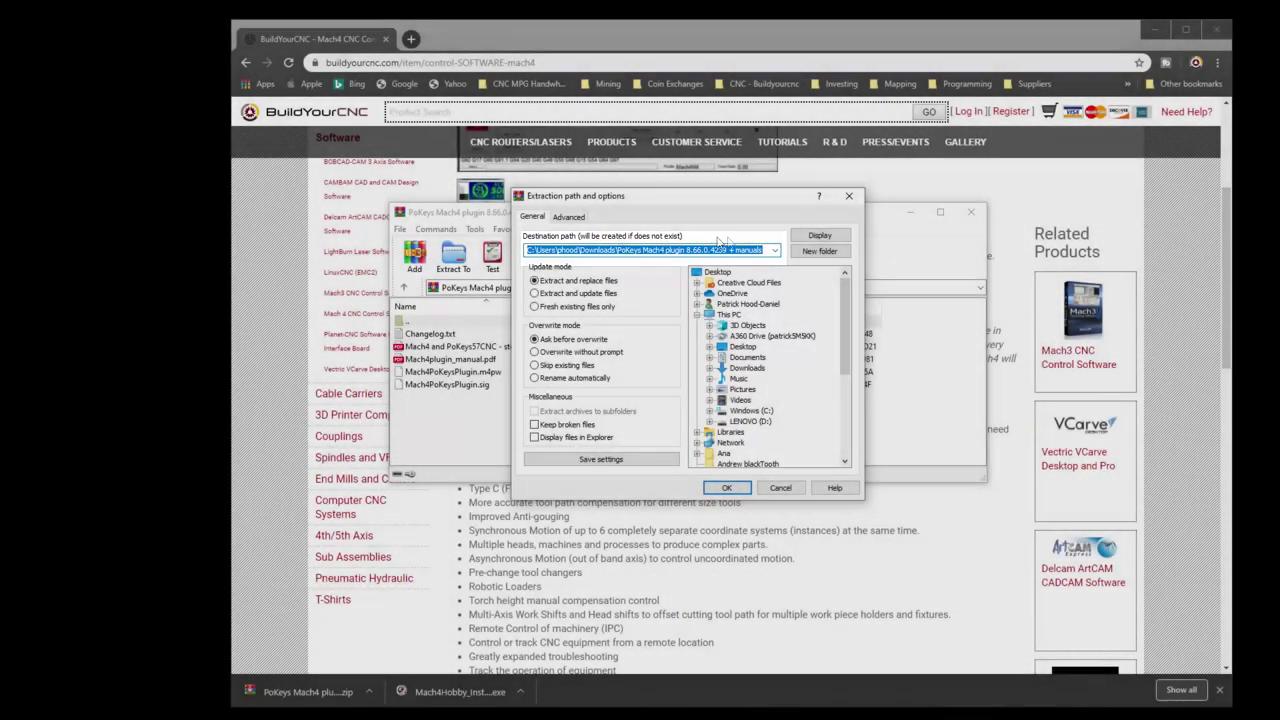
{"action": "left_click", "coordinate": [676, 293]}
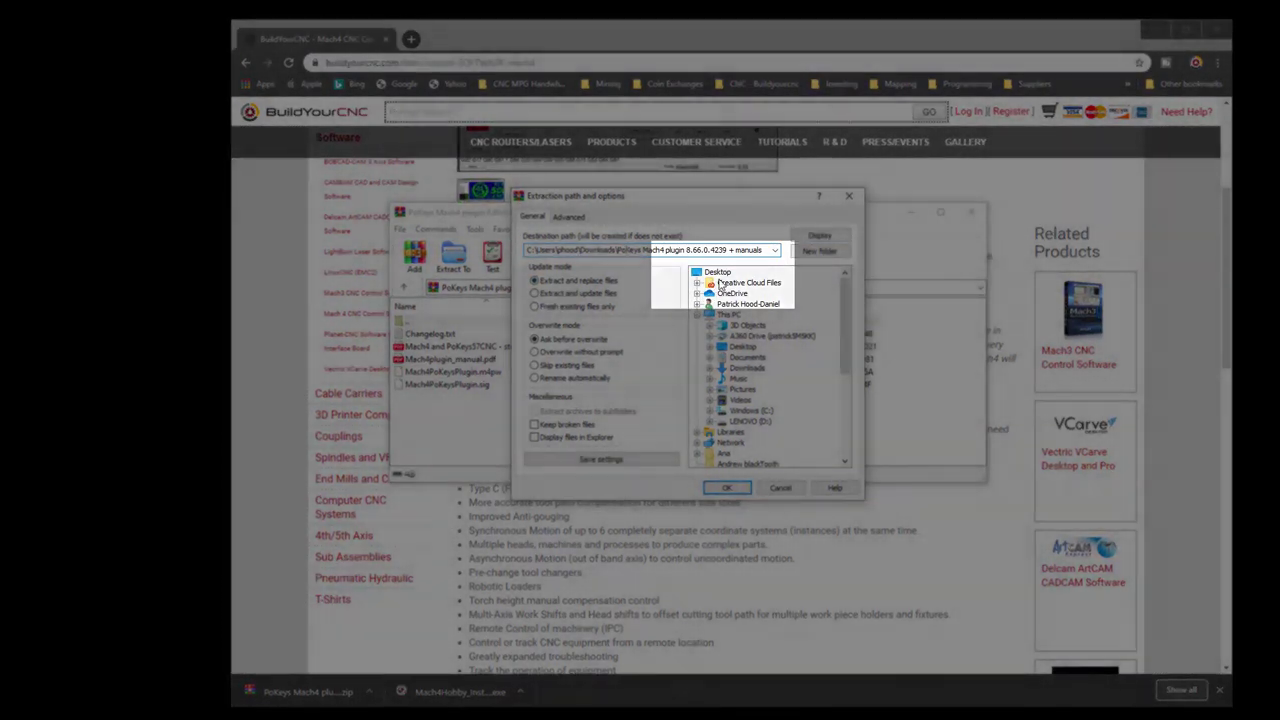
{"action": "left_click", "coordinate": [717, 271]}
{"action": "left_click", "coordinate": [726, 250]}
{"action": "type", "text": "\\Pokeys57CNCplugins"}
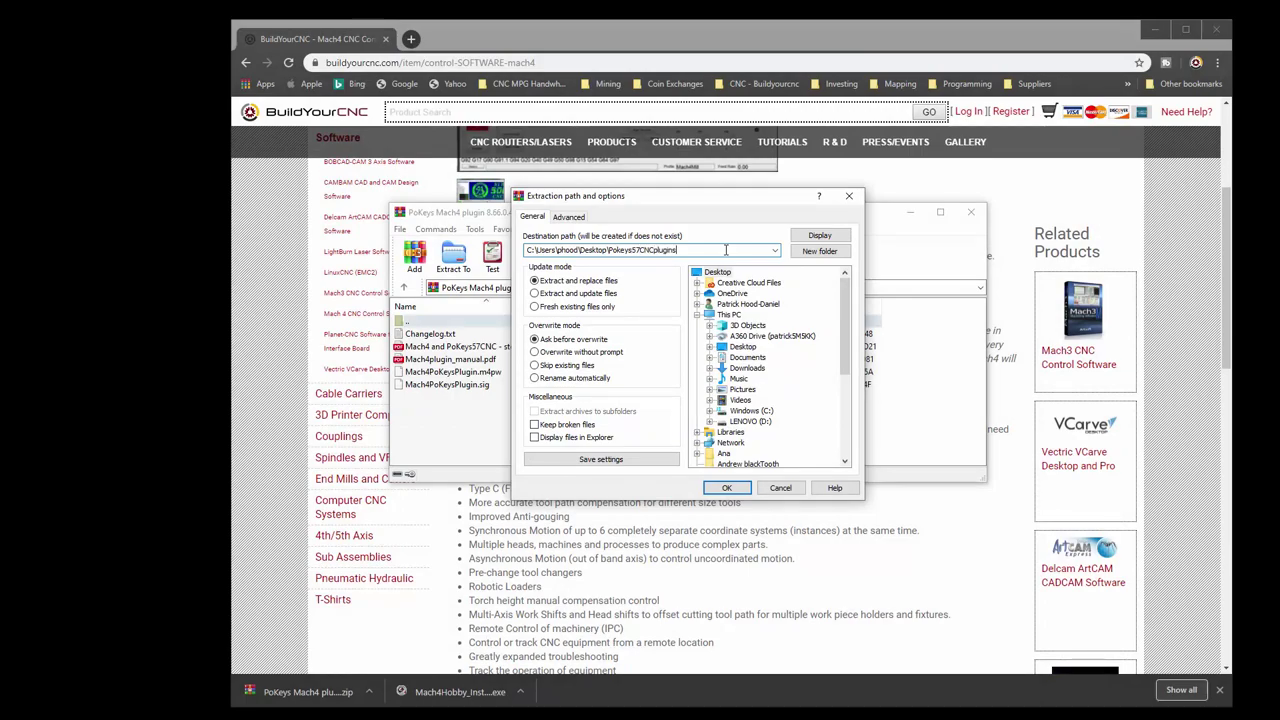
{"action": "key", "text": "Return"}
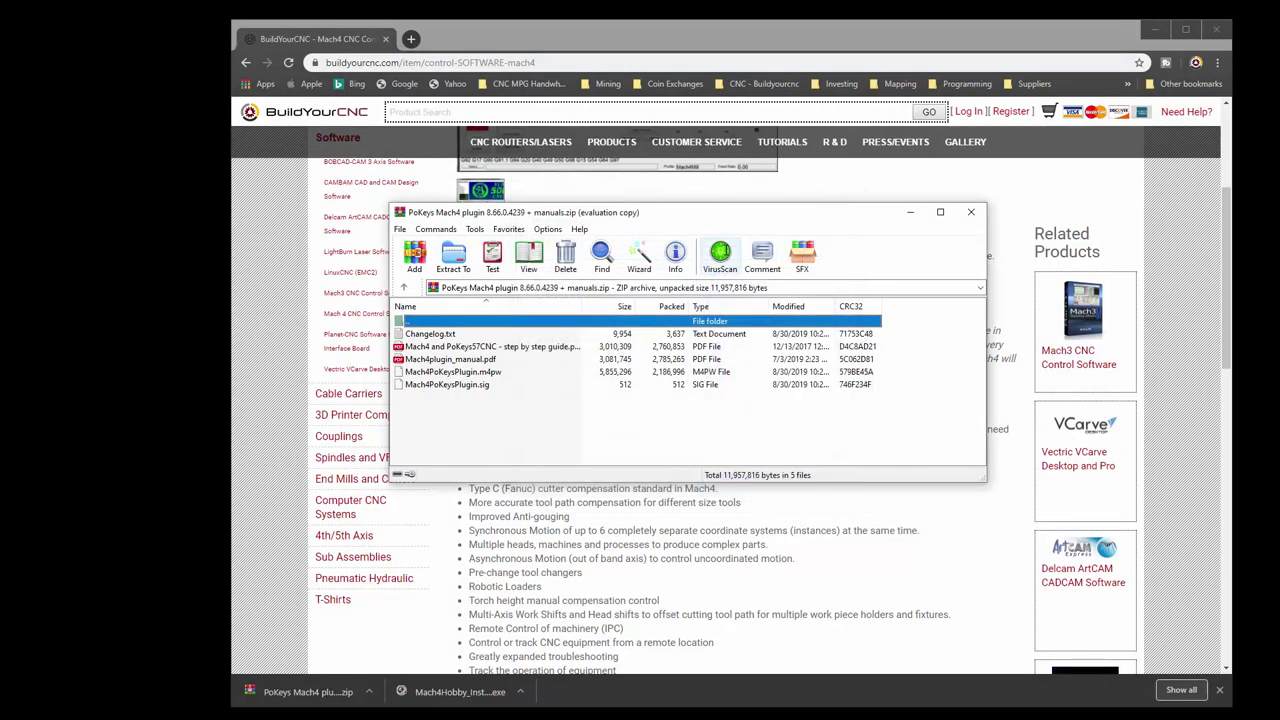
{"action": "left_click", "coordinate": [970, 212]}
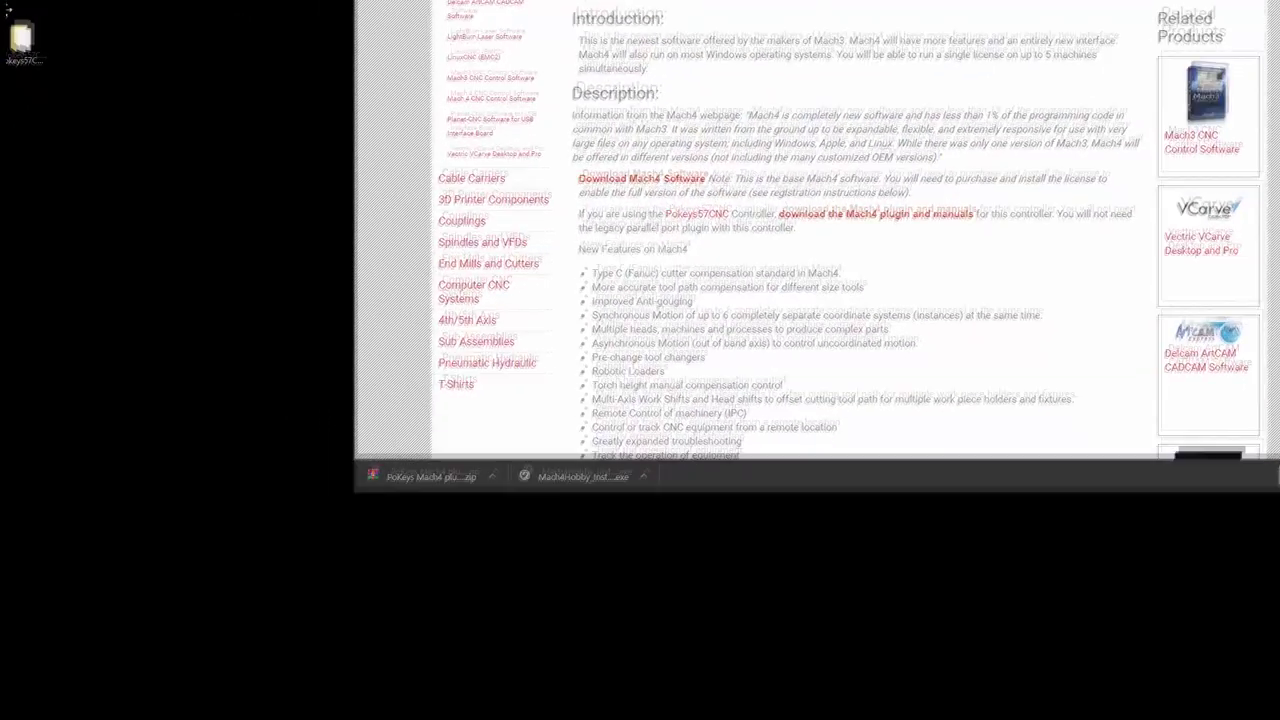
- Open the Pokeys57CNCplugins folder and show the Windows (C:) drive in a separate window beside it
{"action": "double_click", "coordinate": [29, 40]}
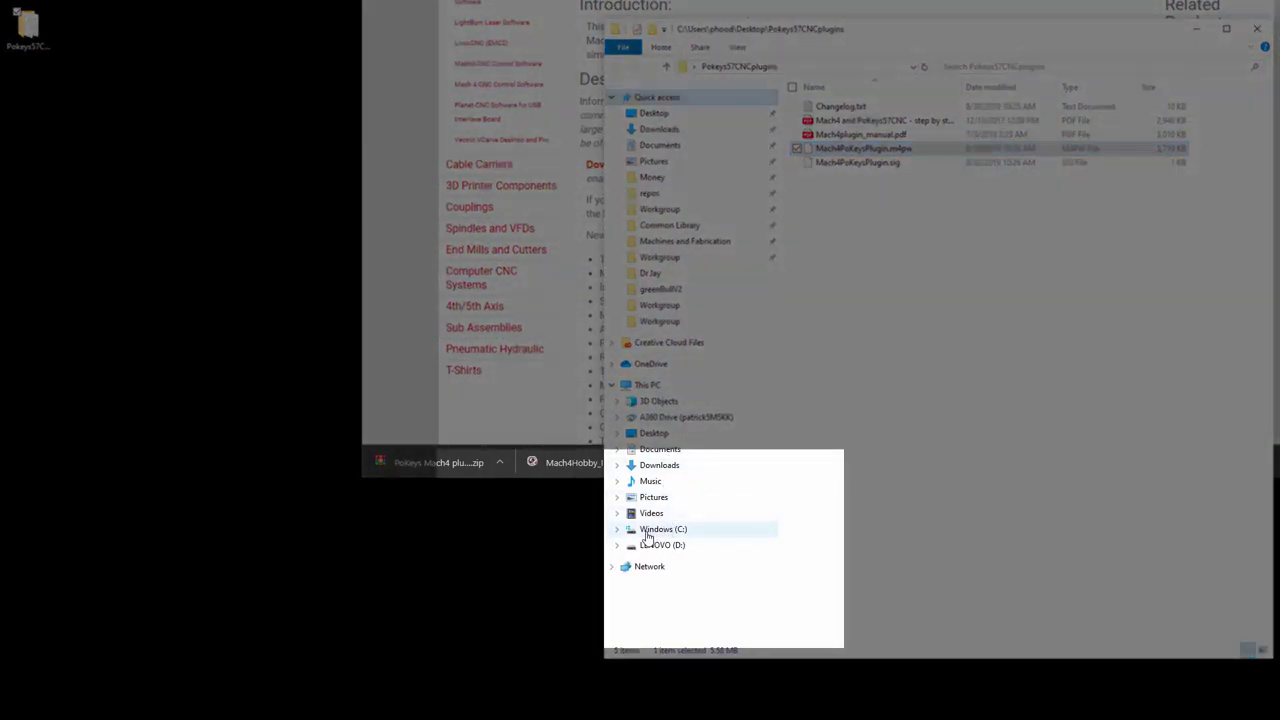
{"action": "right_click", "coordinate": [646, 531]}
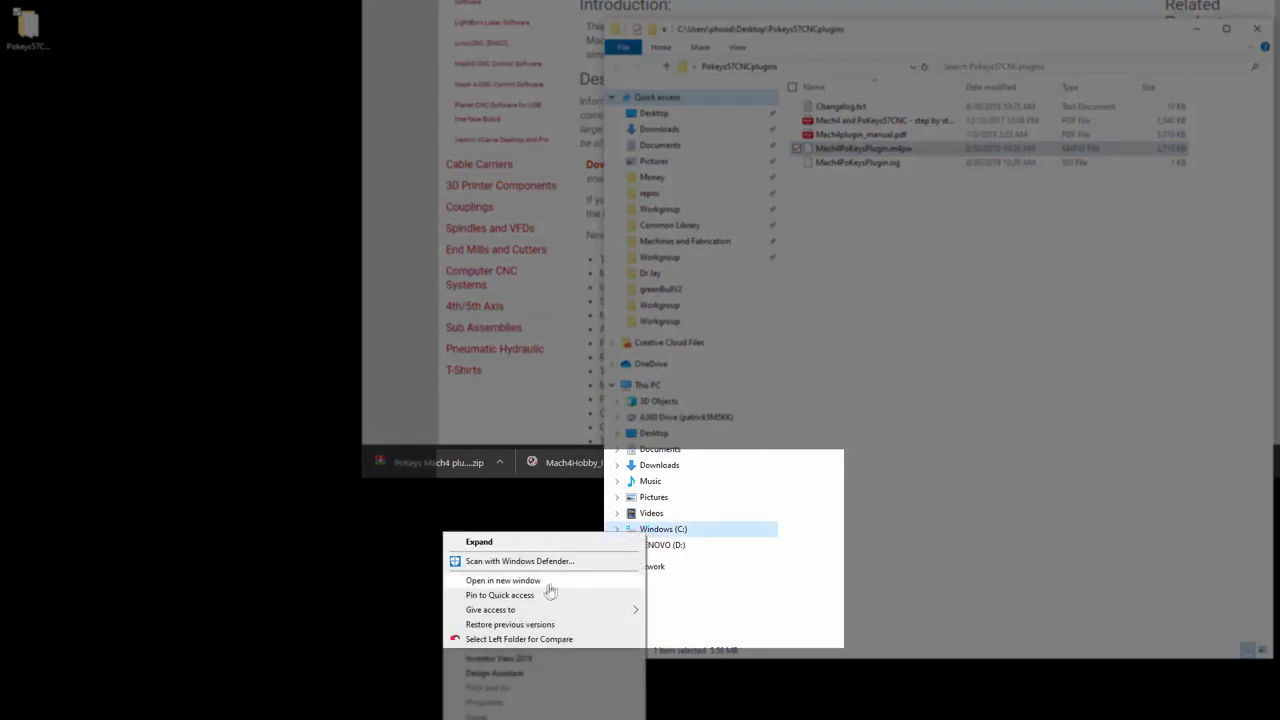
{"action": "left_click", "coordinate": [503, 580]}
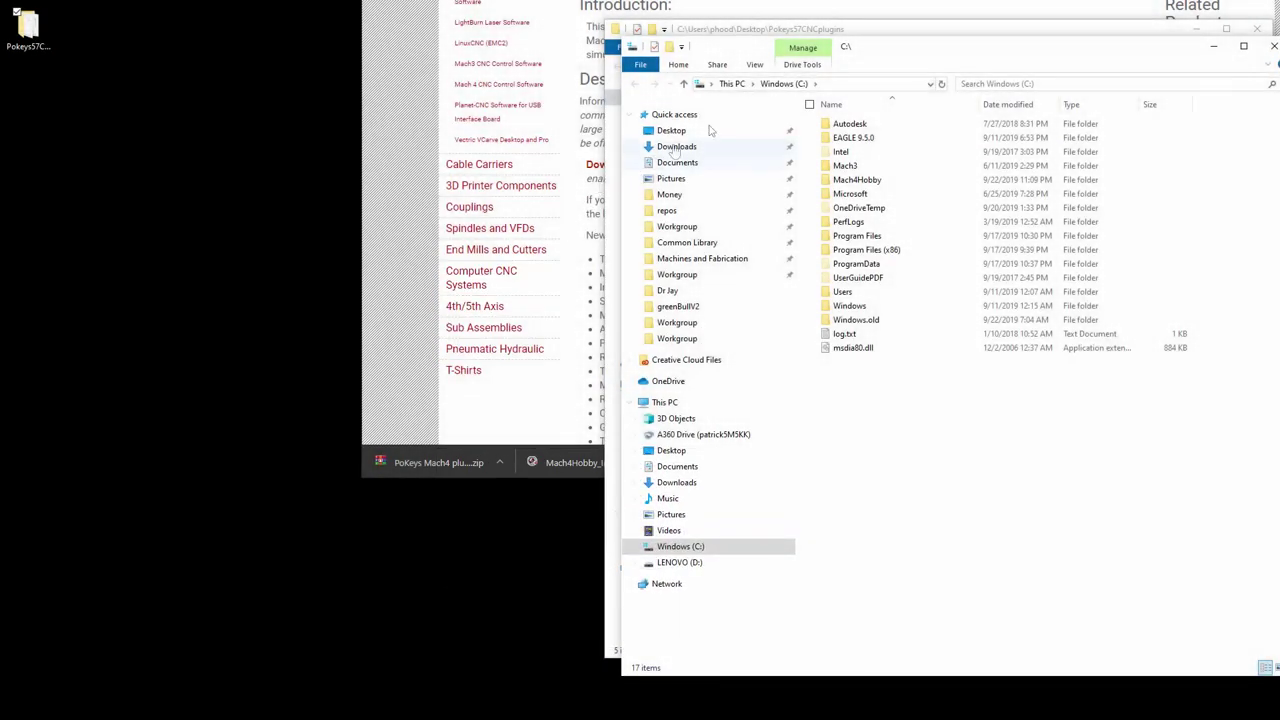
{"action": "left_click_drag", "start_coordinate": [618, 30], "coordinate": [373, 25]}
{"action": "left_click_drag", "start_coordinate": [770, 166], "coordinate": [592, 166]}
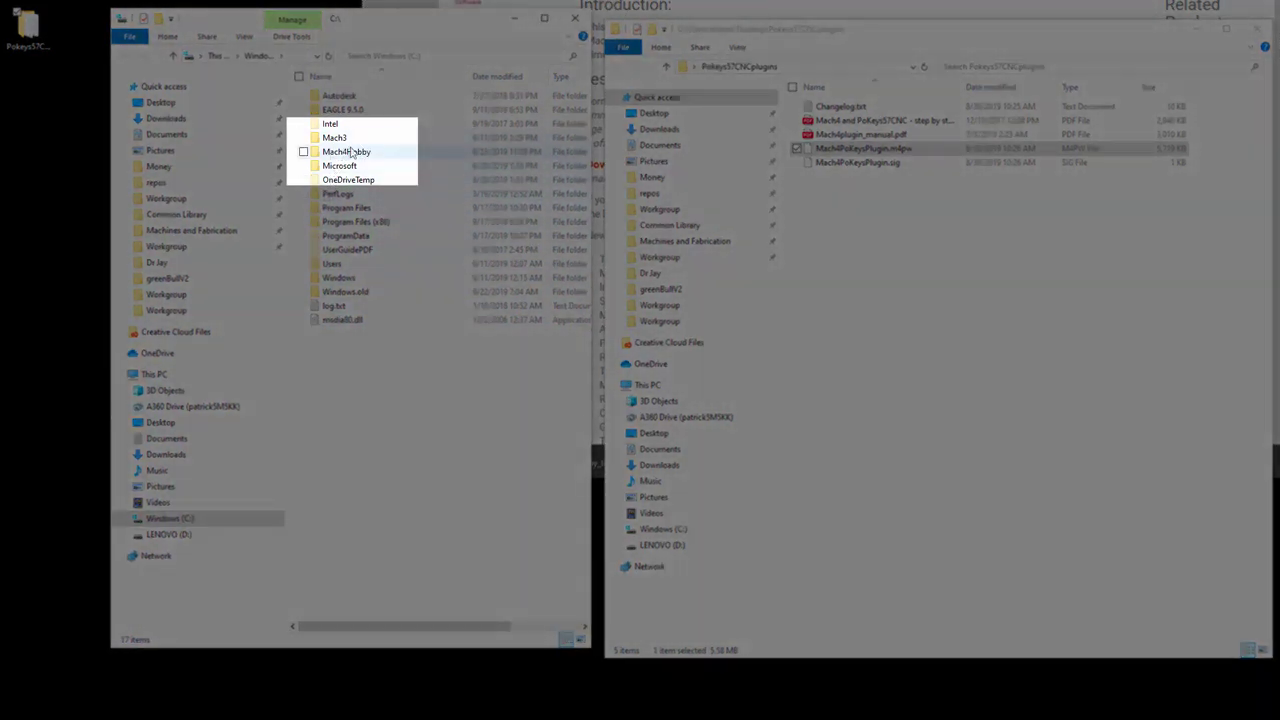
- Copy the Mach4PoKeysPlugin .m4pw and .sig files into the C:\Mach4Hobby\Plugins folder
{"action": "double_click", "coordinate": [353, 152]}
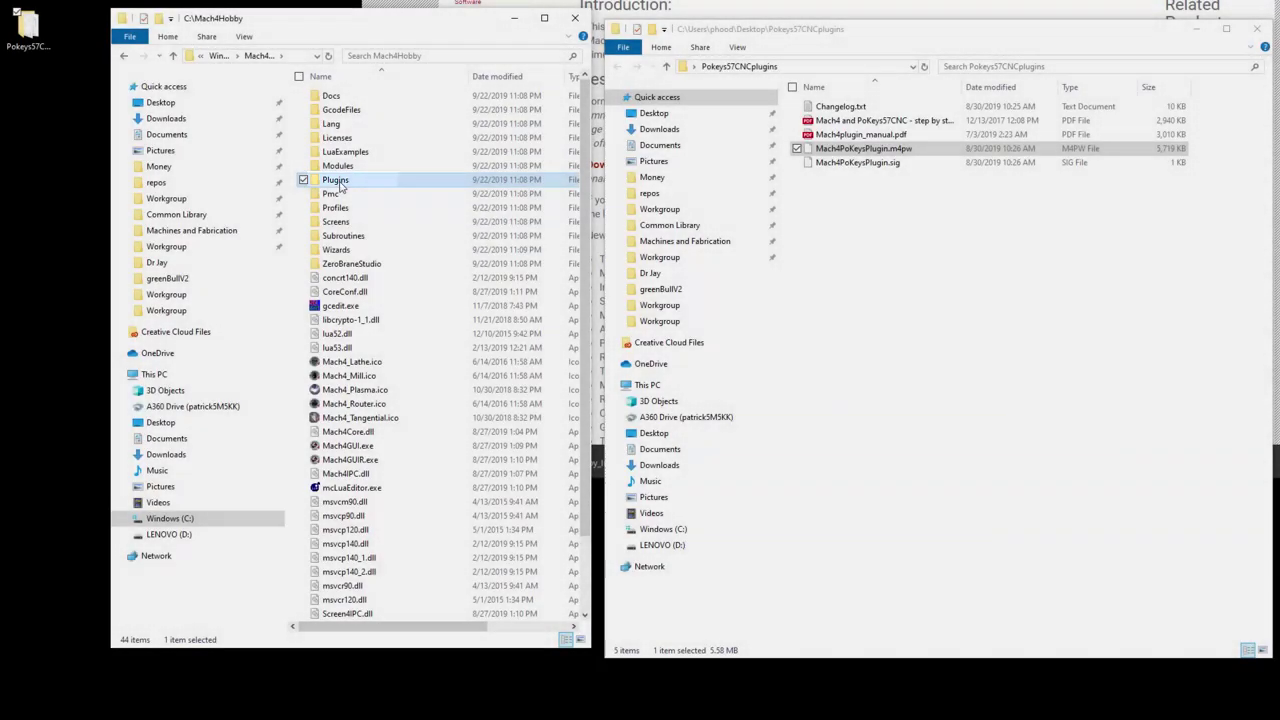
{"action": "double_click", "coordinate": [335, 181]}
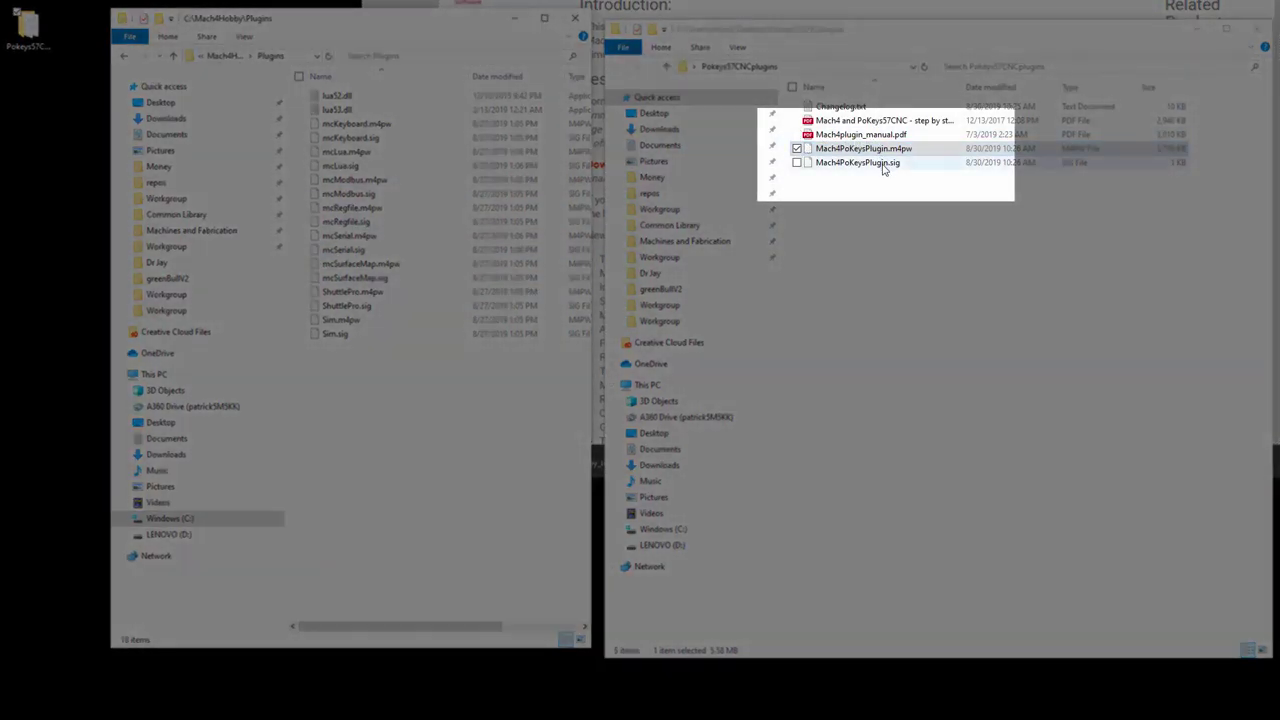
{"action": "left_click_drag", "start_coordinate": [884, 165], "coordinate": [408, 430]}
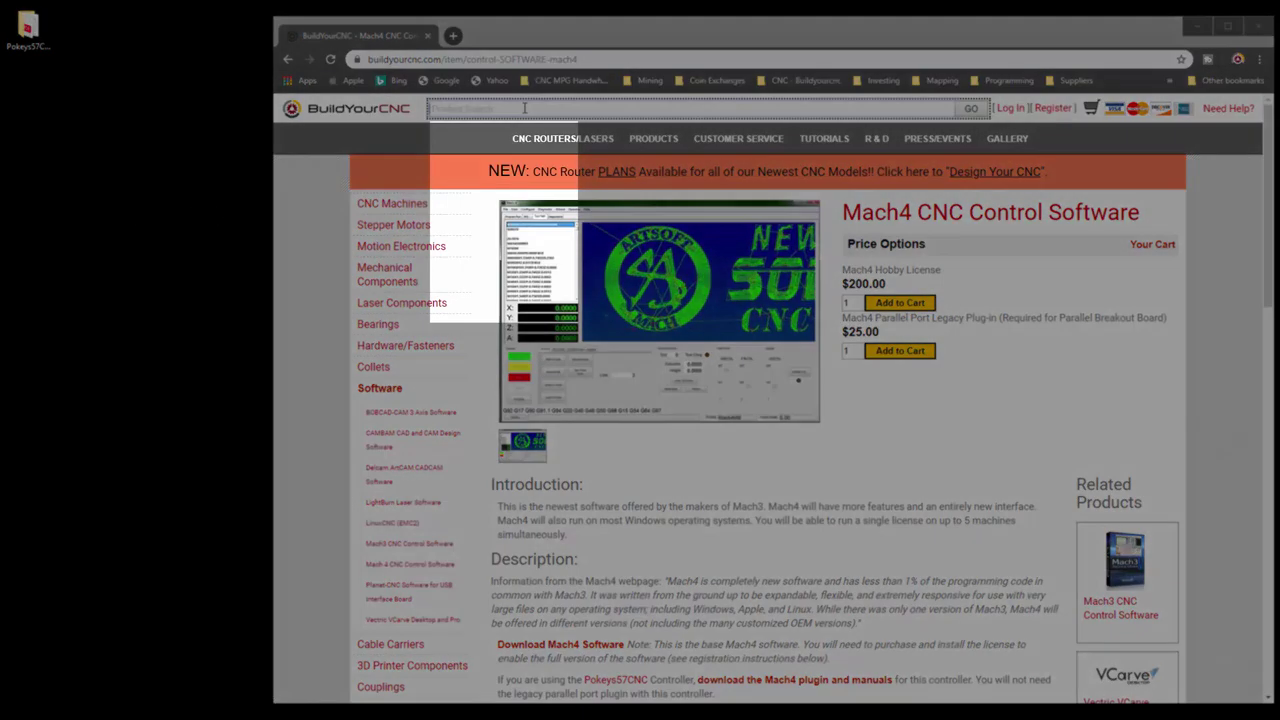
- Search the BuildYourCNC site for pokeys57cnc and open the Pokeys CNC Interface Board product page
{"action": "left_click", "coordinate": [525, 108]}
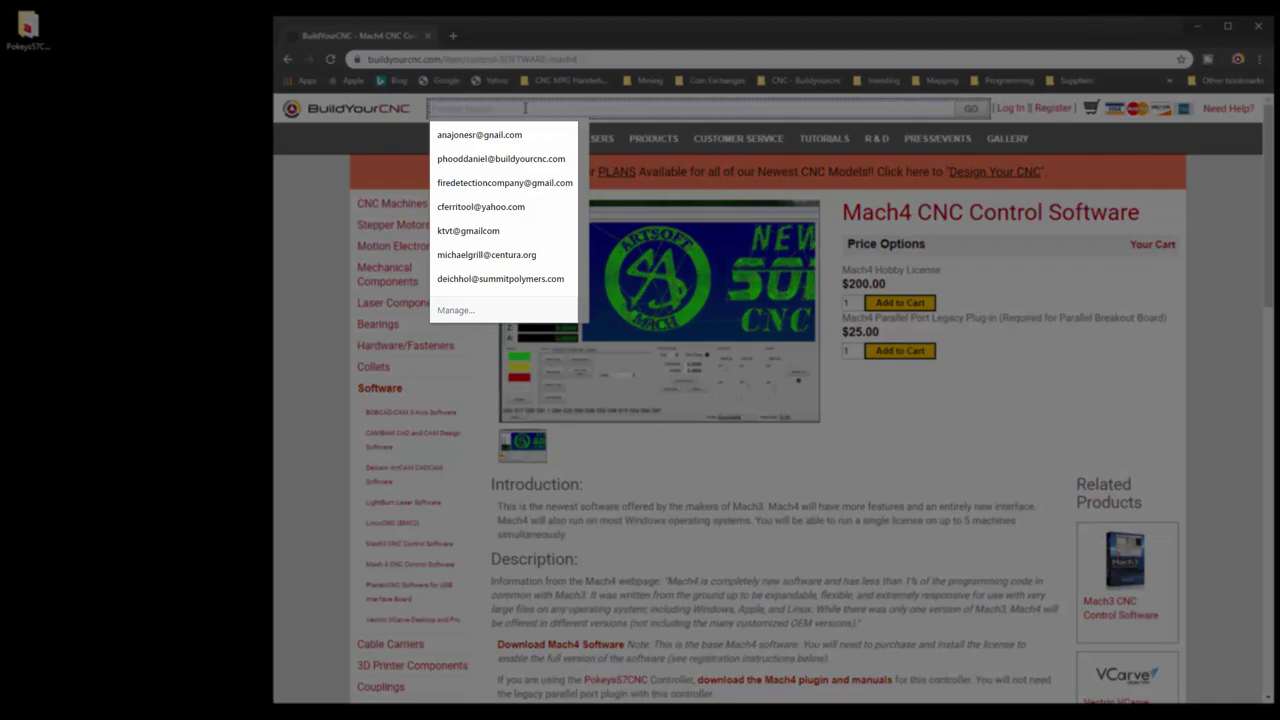
{"action": "type", "text": "pokeys57cnc"}
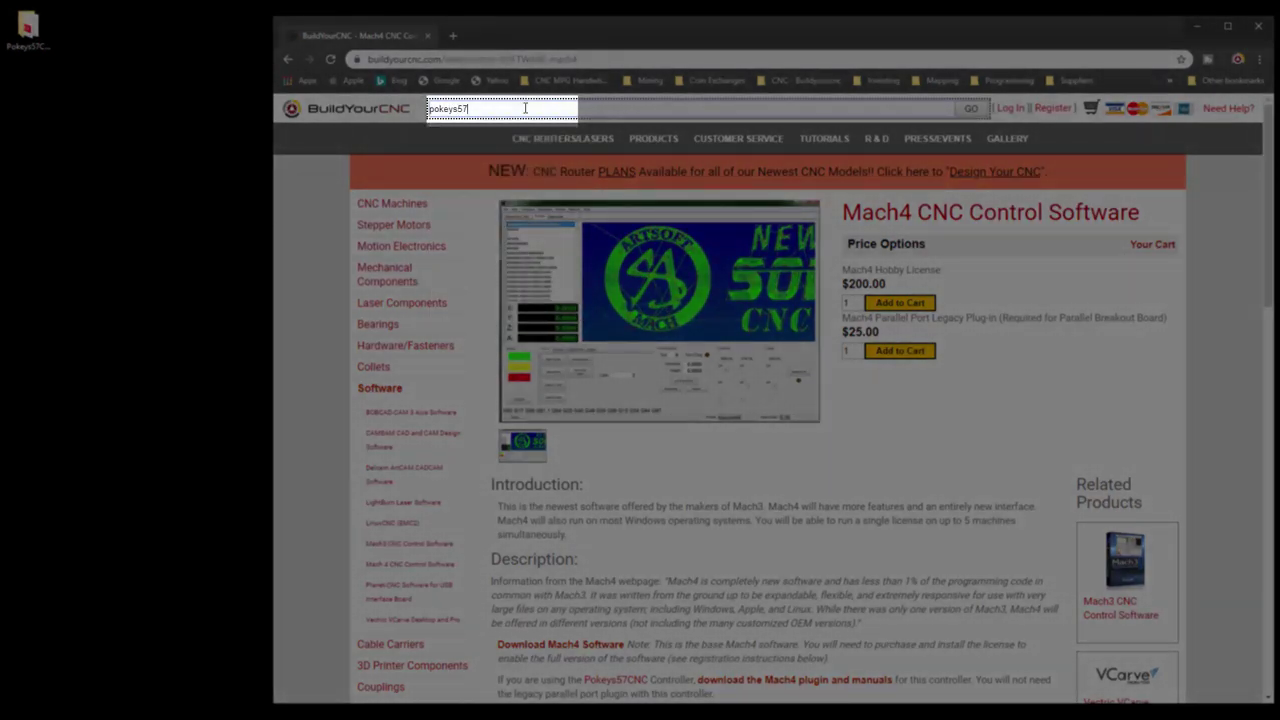
{"action": "key", "text": "Return"}
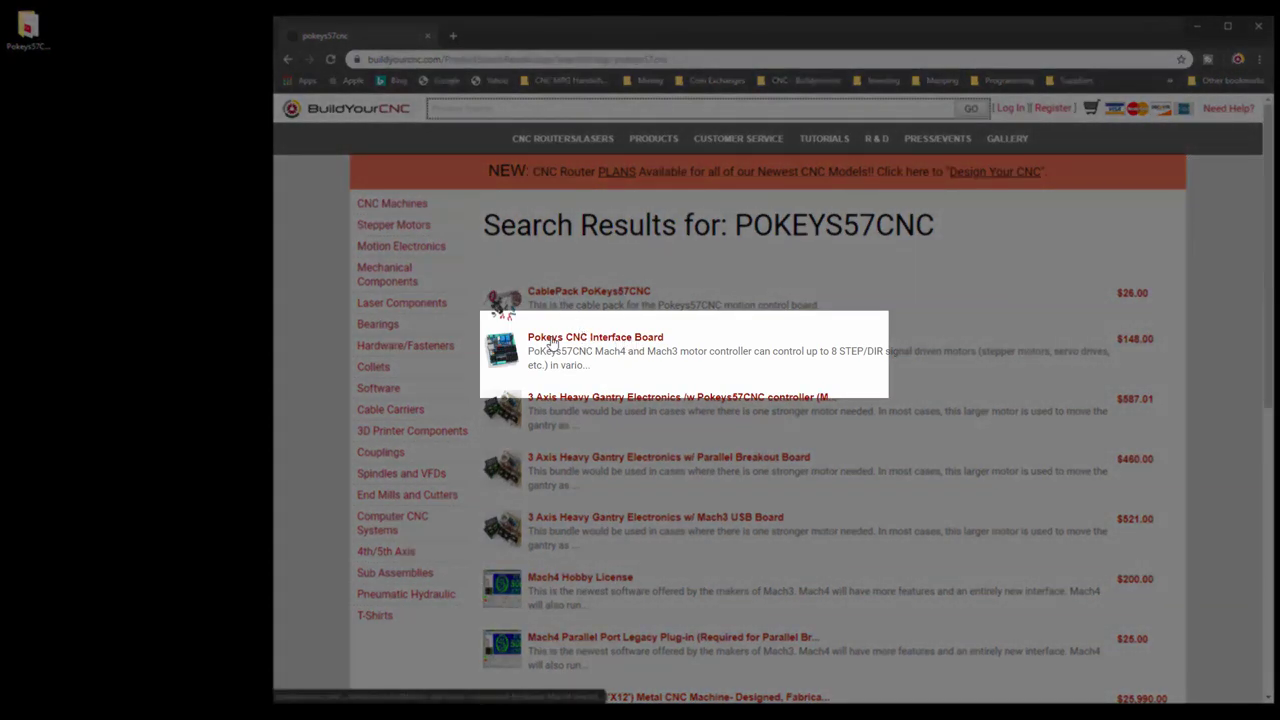
{"action": "left_click", "coordinate": [632, 340]}
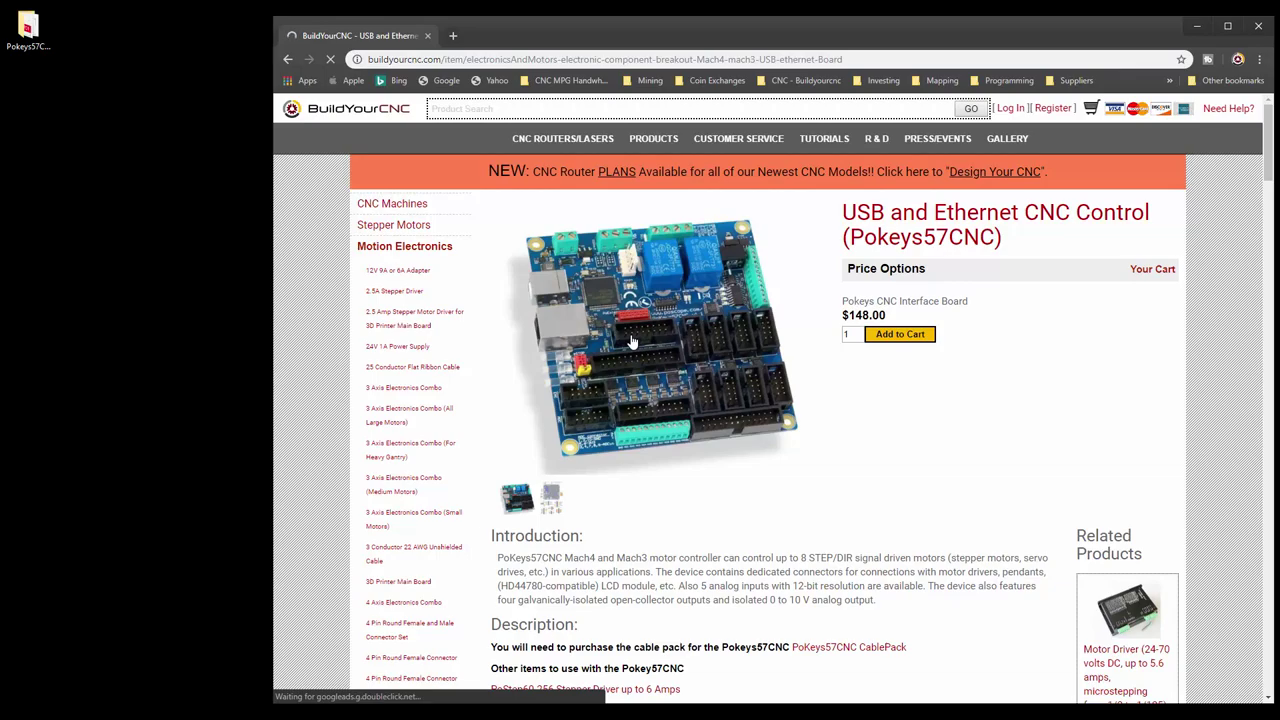
- Download the Pokeys Configuration and PoBlocks installer, launch it and close the Downloads folder
{"action": "scroll", "coordinate": [709, 298], "scroll_direction": "down", "scroll_amount": 3}
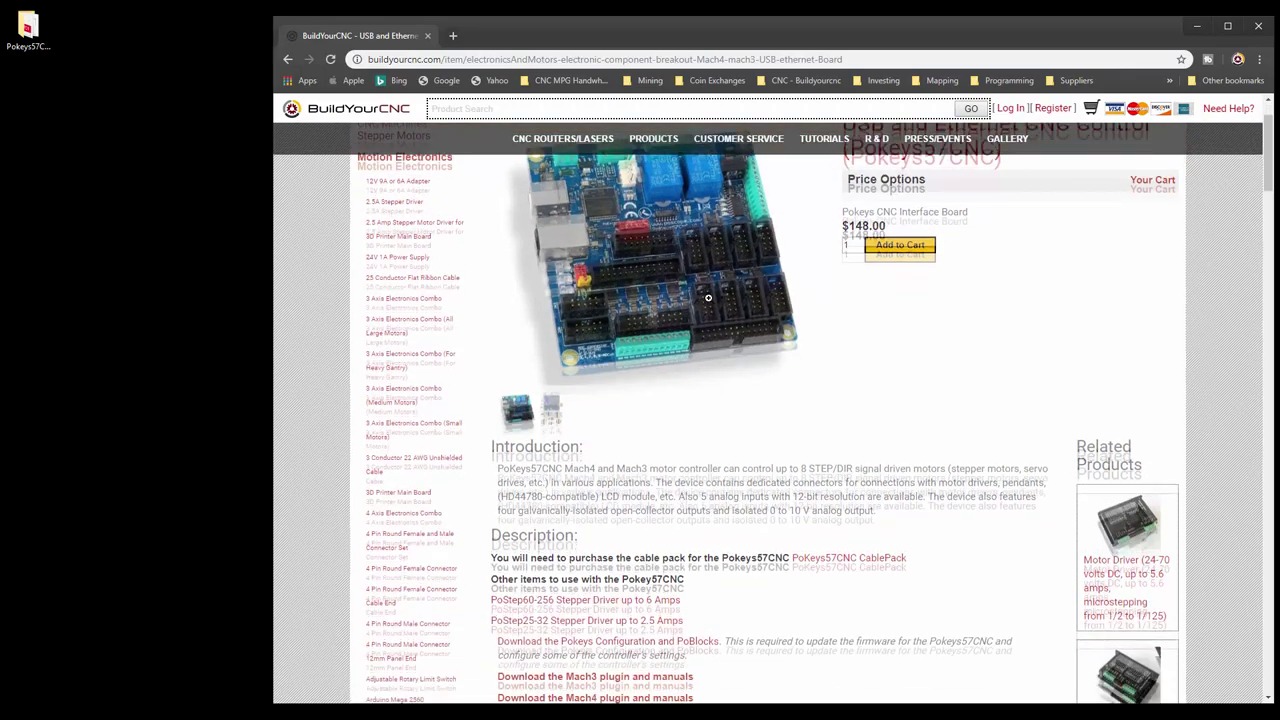
{"action": "scroll", "coordinate": [709, 298], "scroll_direction": "down", "scroll_amount": 1}
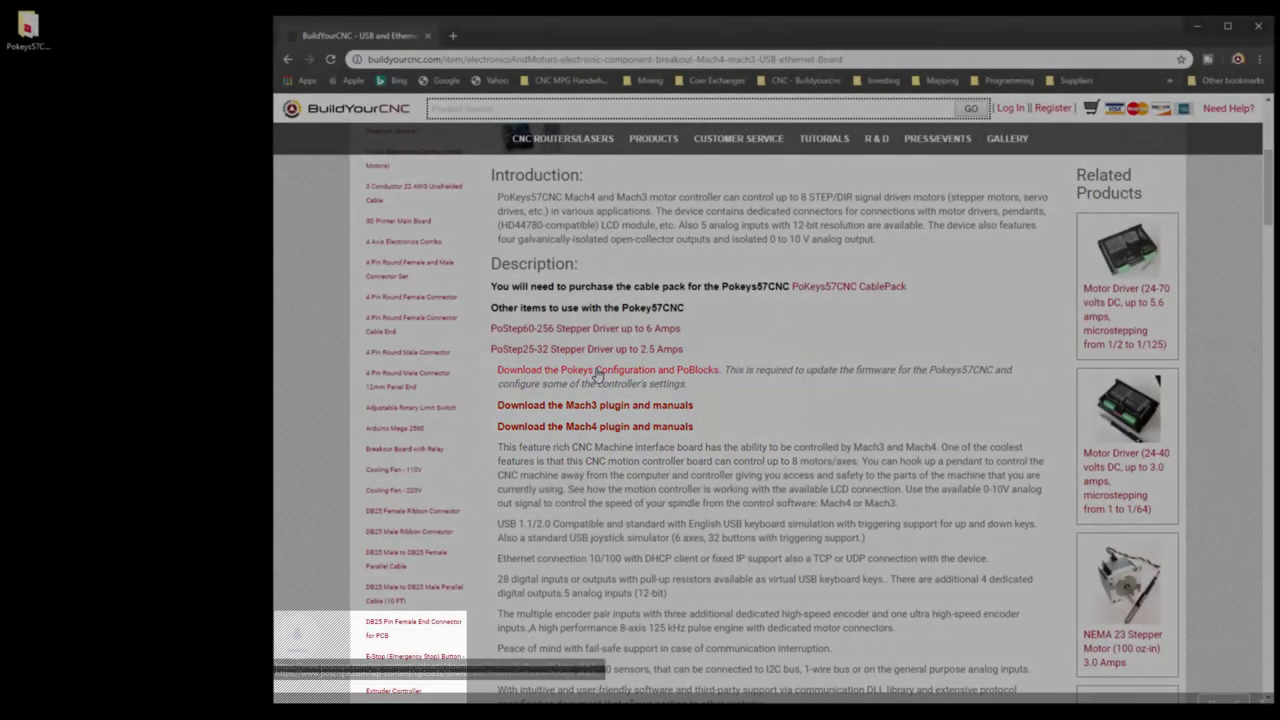
{"action": "left_click", "coordinate": [598, 370]}
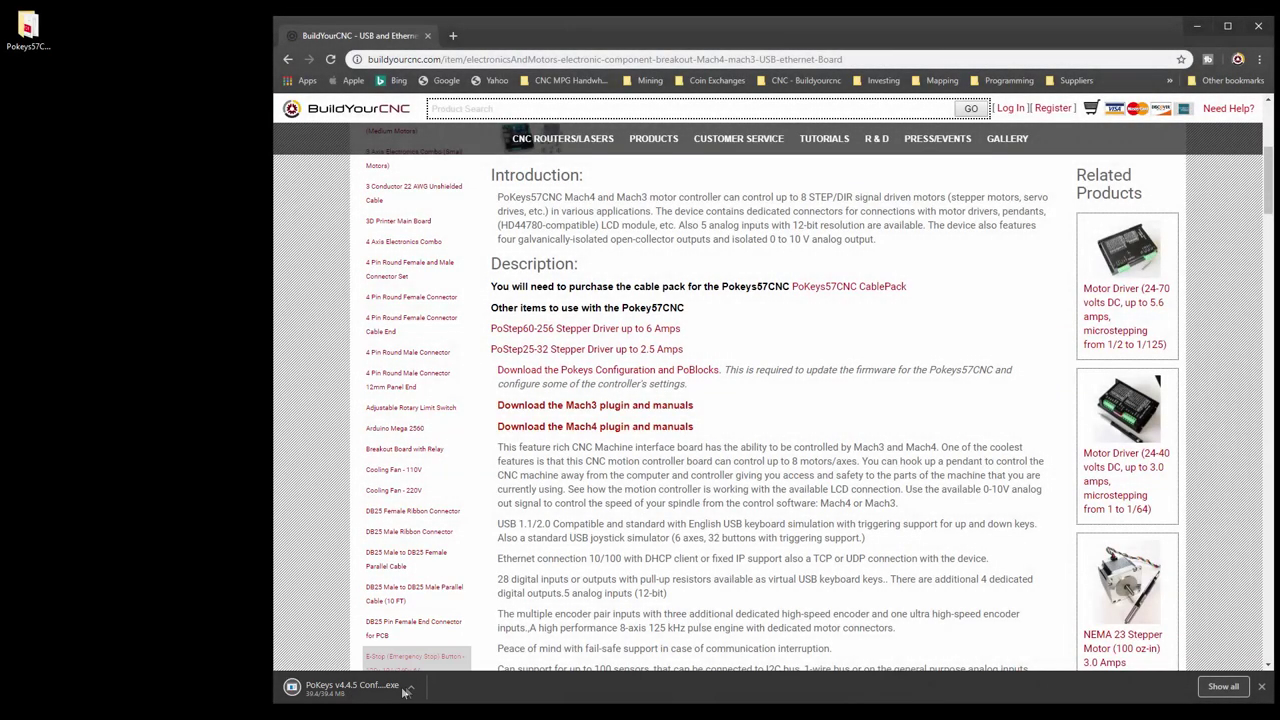
{"action": "left_click", "coordinate": [333, 688]}
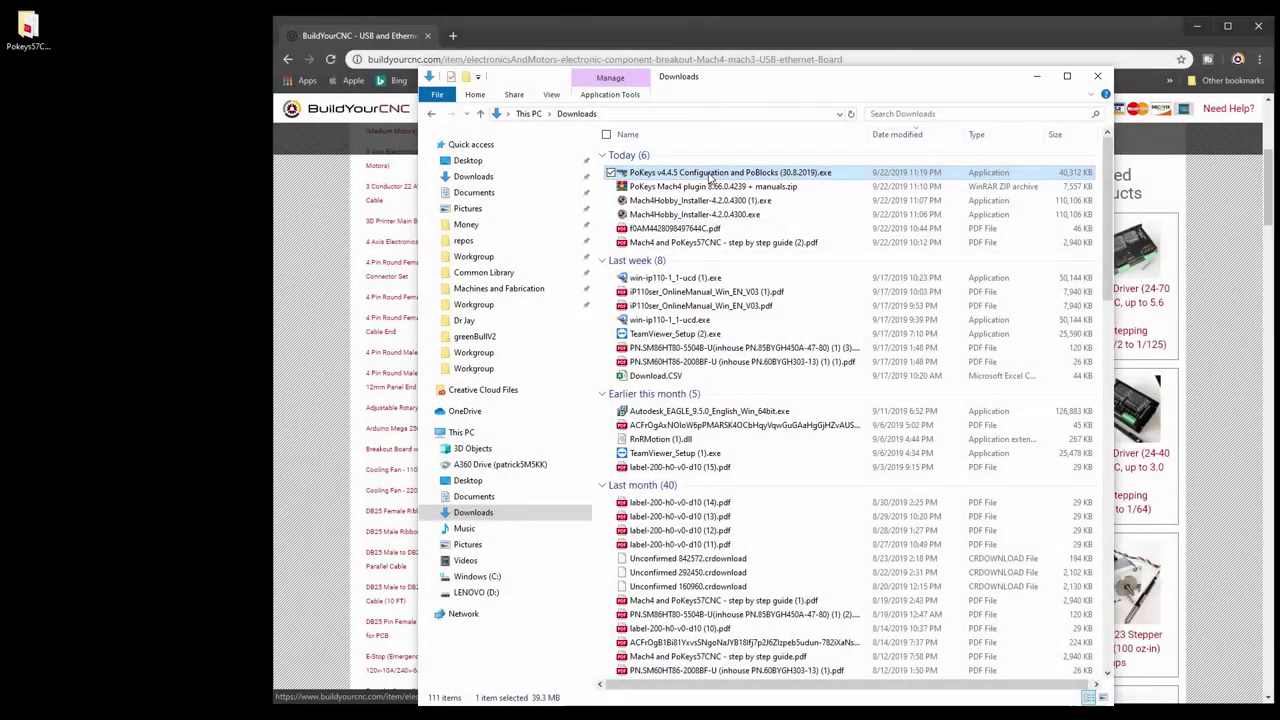
{"action": "left_click", "coordinate": [1097, 75]}
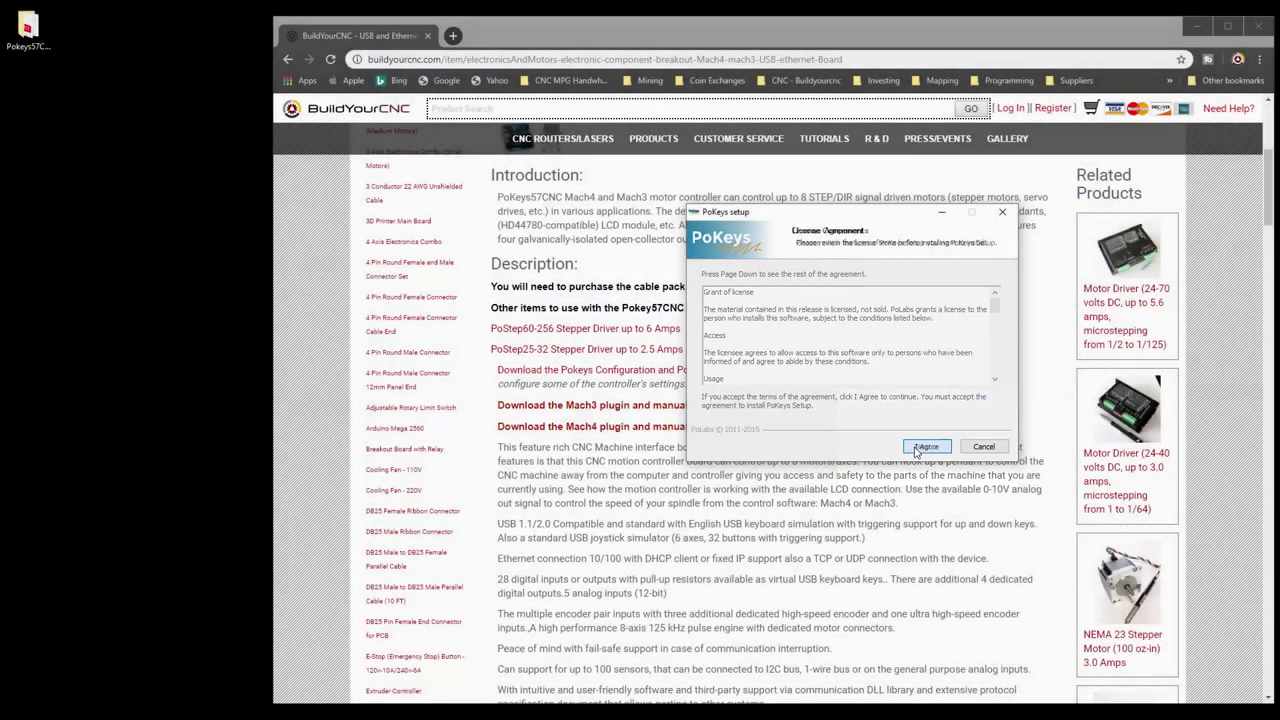
- Accept the license and install the Full PoKeys setup in C:\Program Files\PoLabs\PoKeys, finishing without starting the application
{"action": "left_click", "coordinate": [926, 448]}
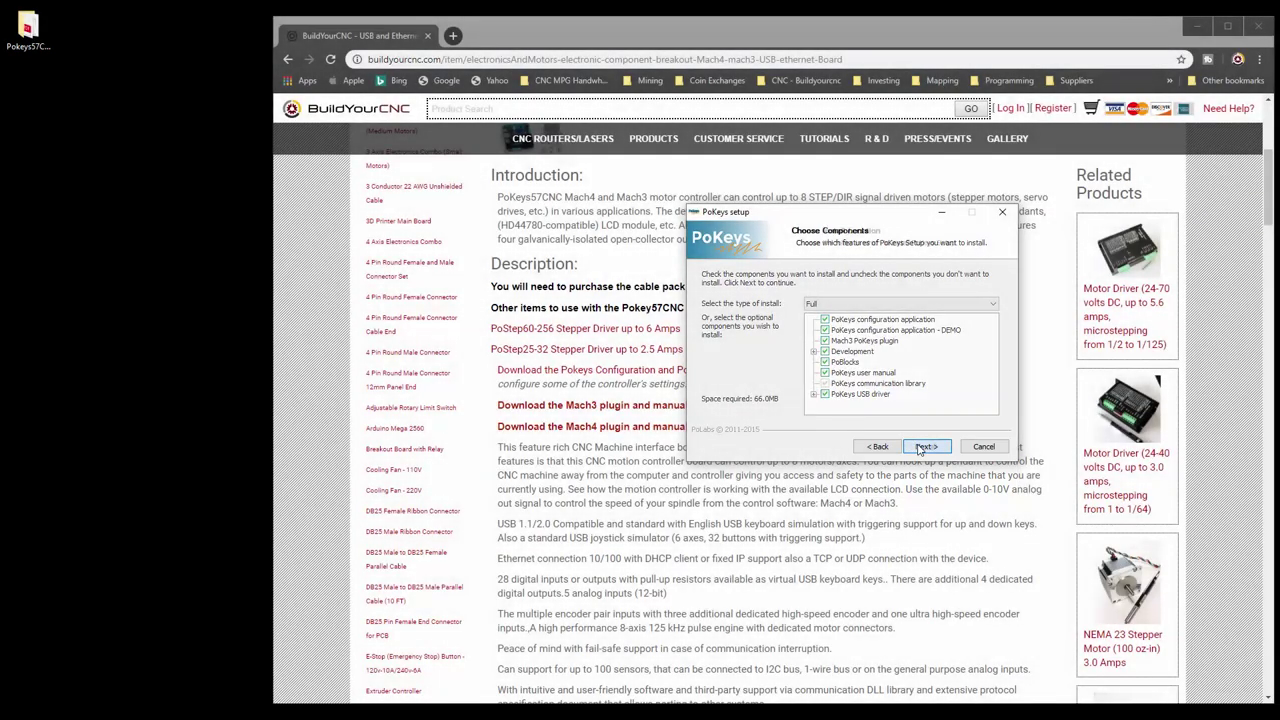
{"action": "left_click", "coordinate": [915, 446]}
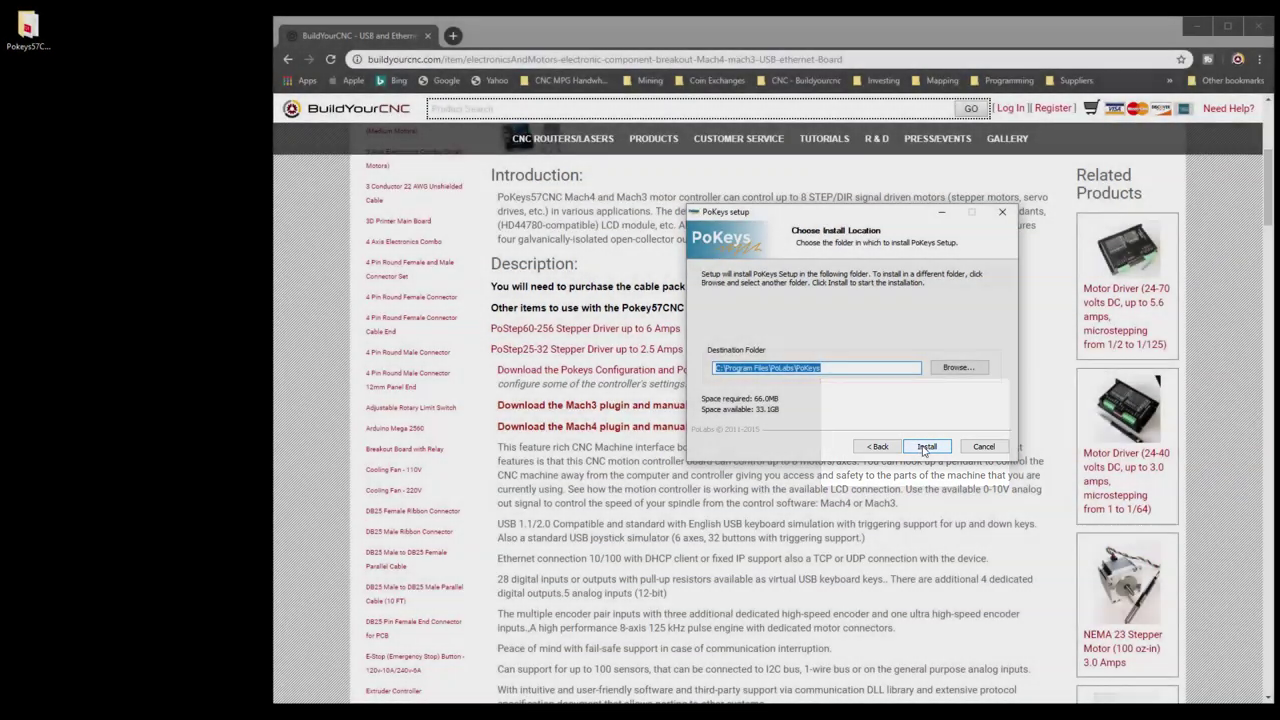
{"action": "left_click", "coordinate": [921, 447]}
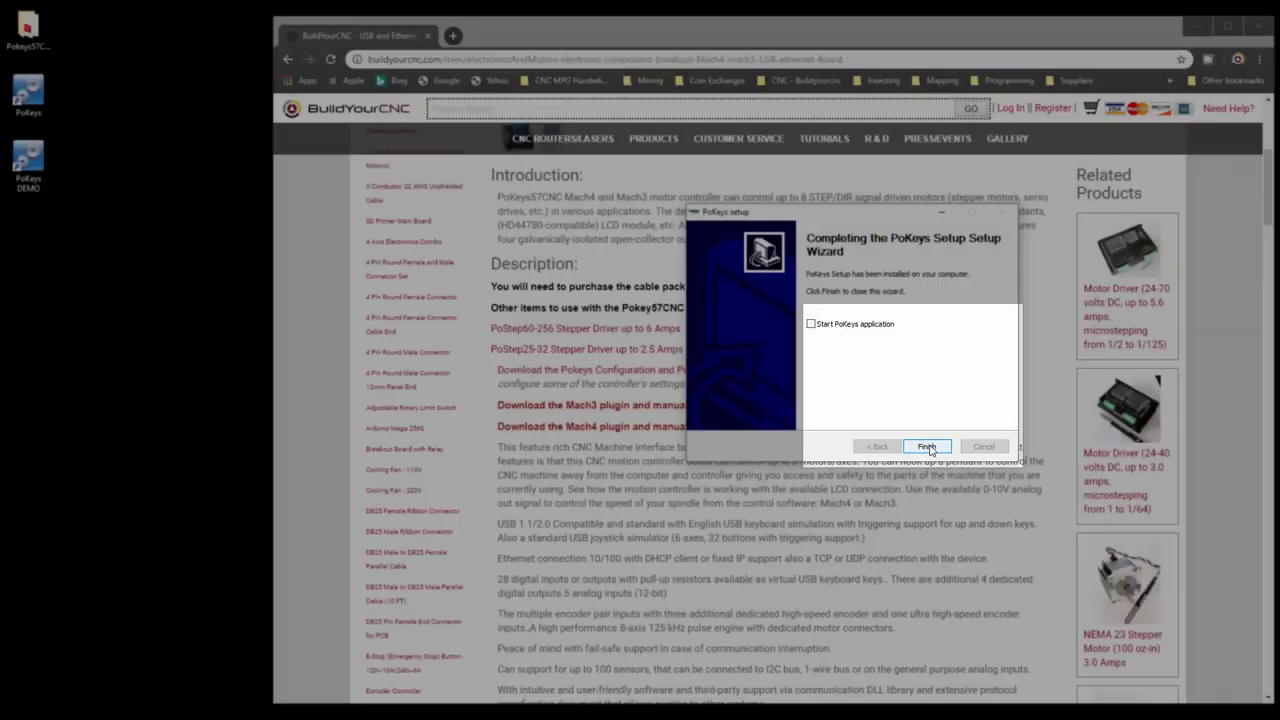
{"action": "left_click", "coordinate": [927, 447]}
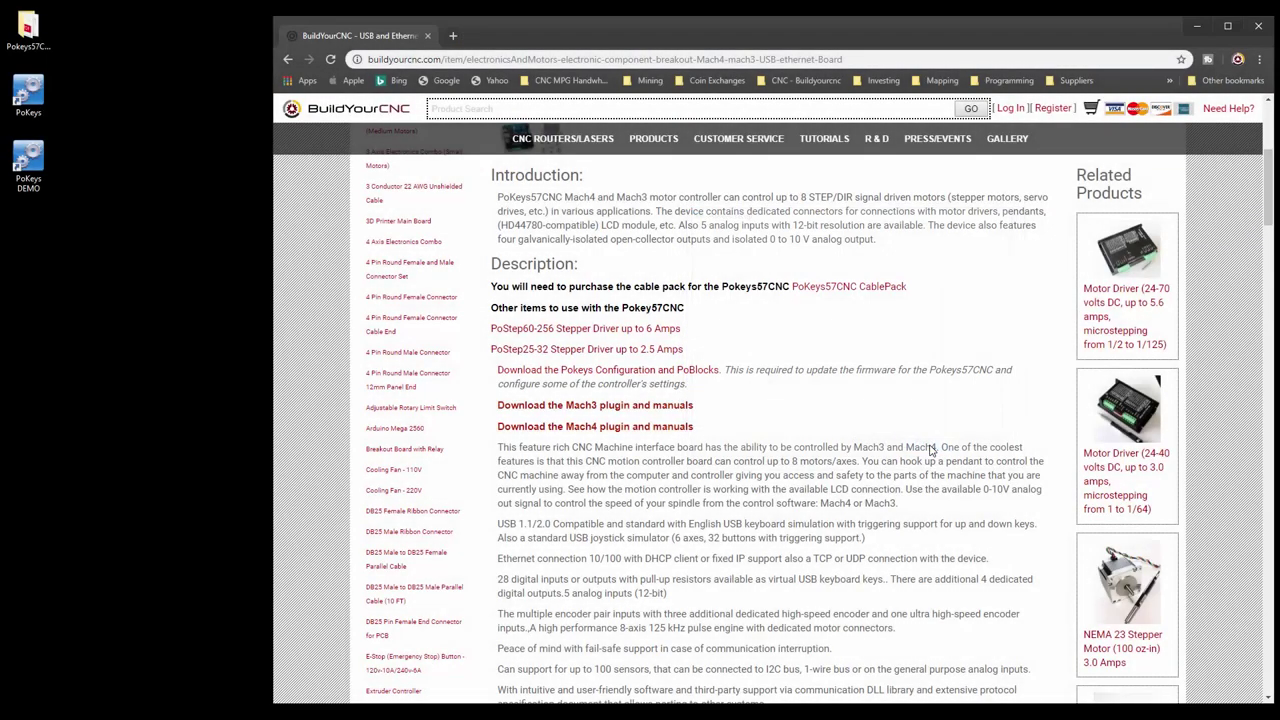
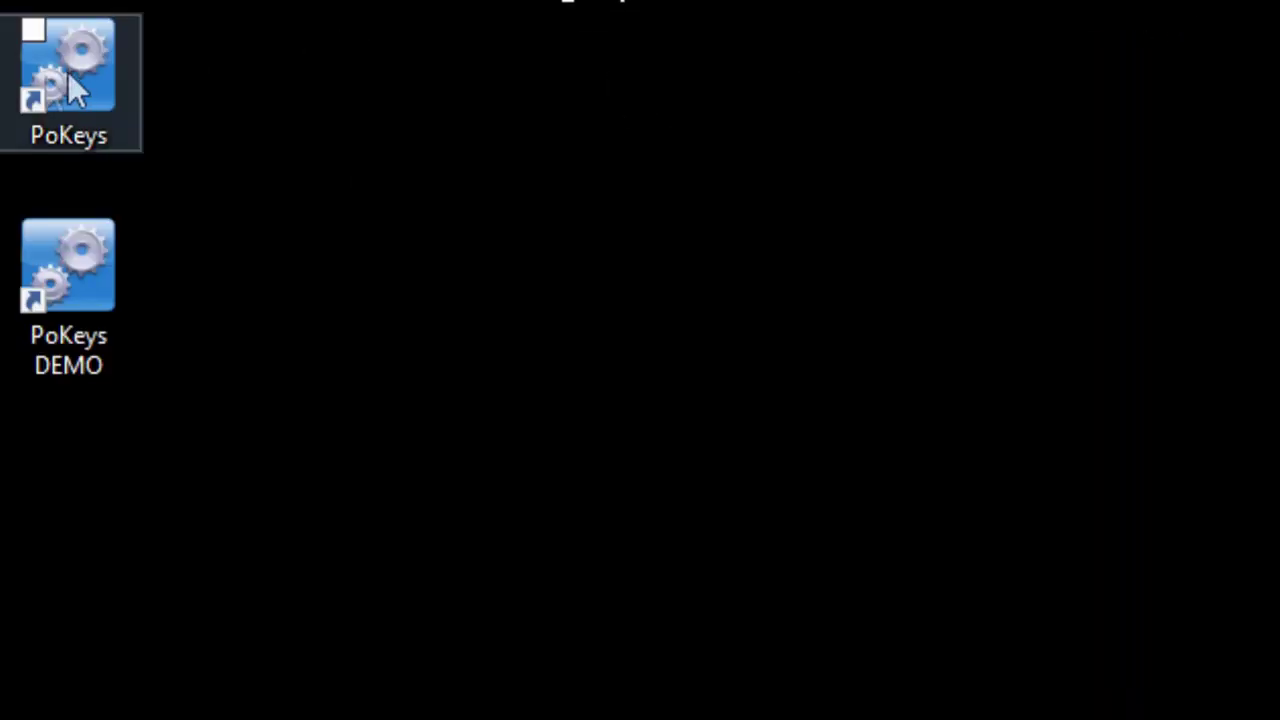
- Start the PoKeys application, read through the What's new release history and close it
{"action": "left_click", "coordinate": [56, 66]}
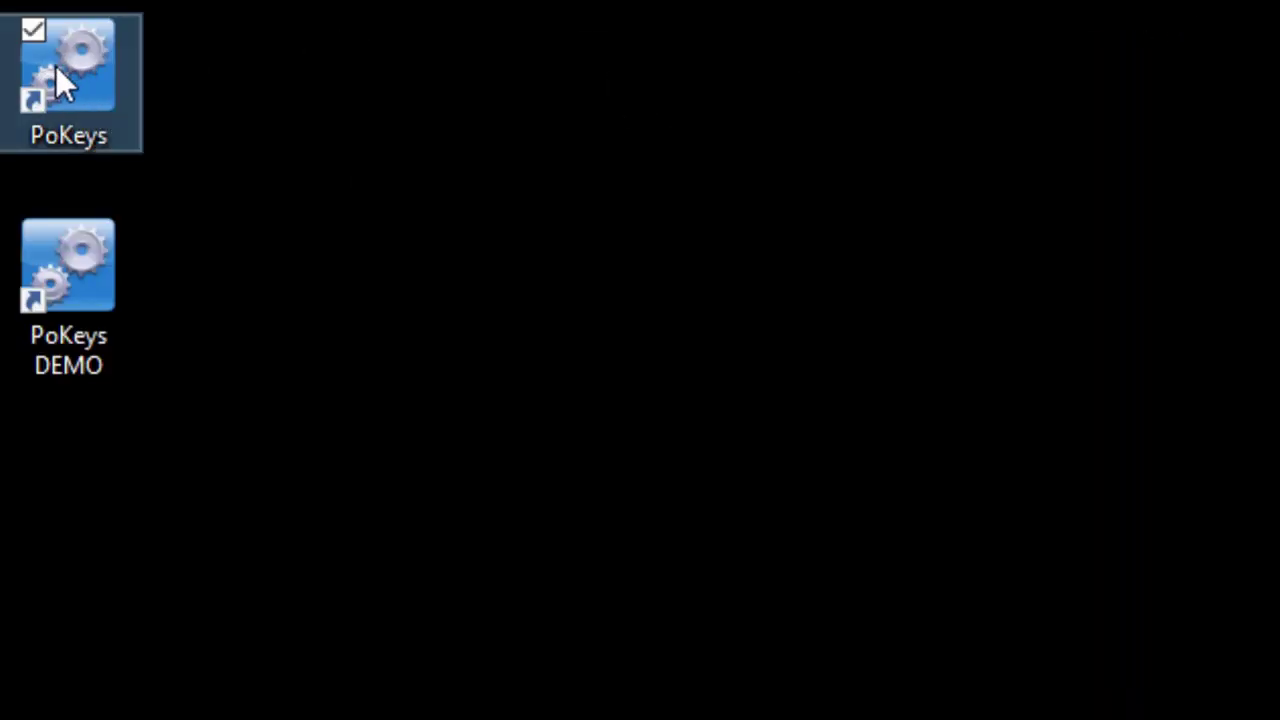
{"action": "double_click", "coordinate": [45, 62]}
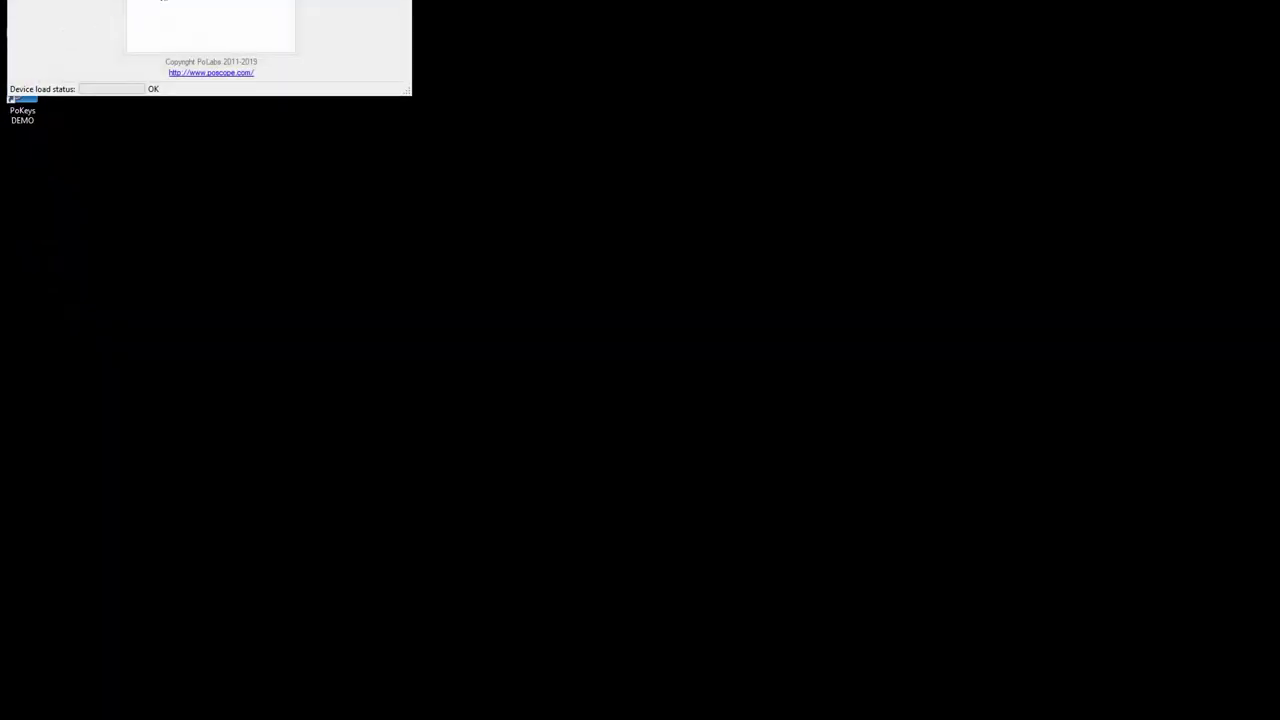
{"action": "left_click_drag", "start_coordinate": [419, 0], "coordinate": [957, 137]}
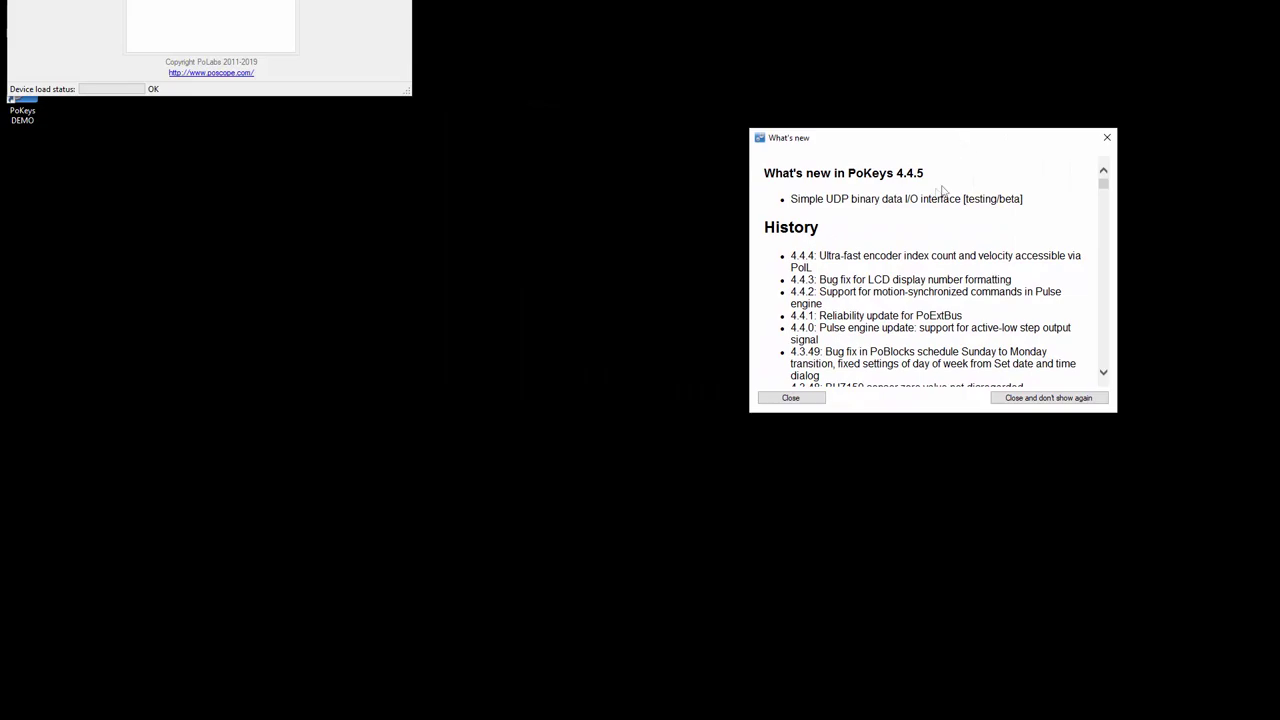
{"action": "scroll", "coordinate": [904, 253], "scroll_direction": "down", "scroll_amount": 10}
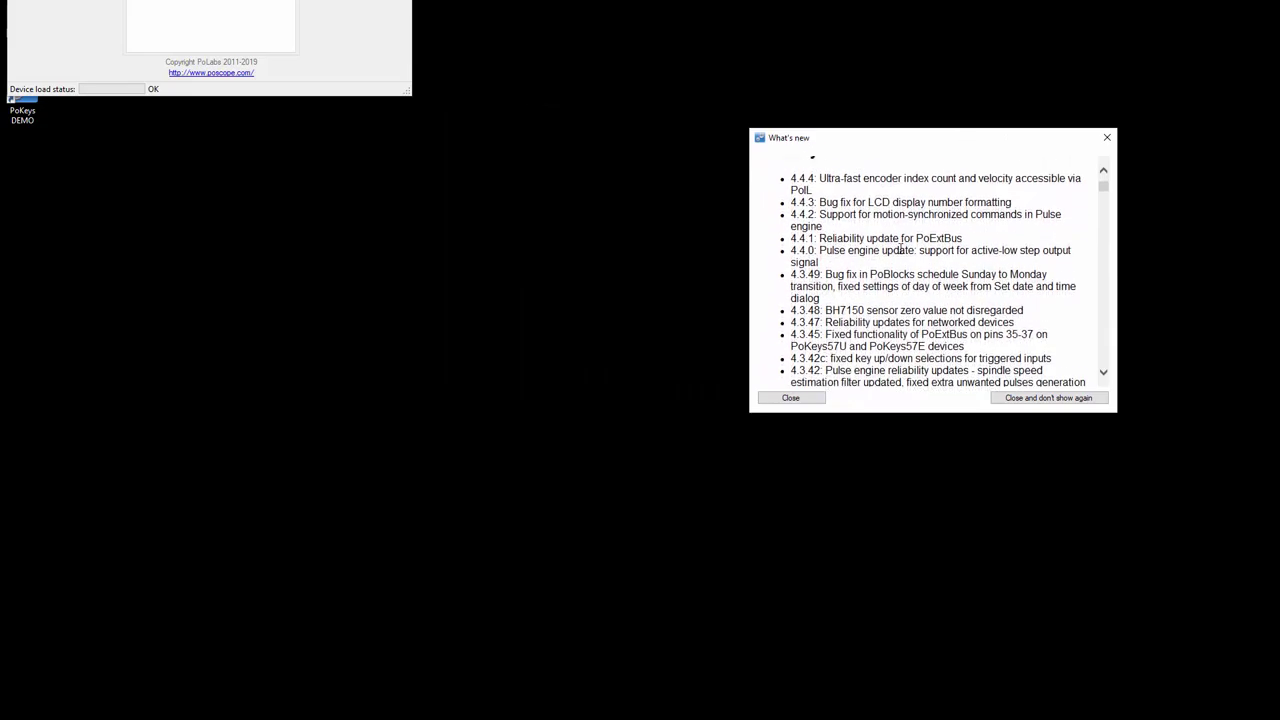
{"action": "scroll", "coordinate": [899, 247], "scroll_direction": "down", "scroll_amount": 8}
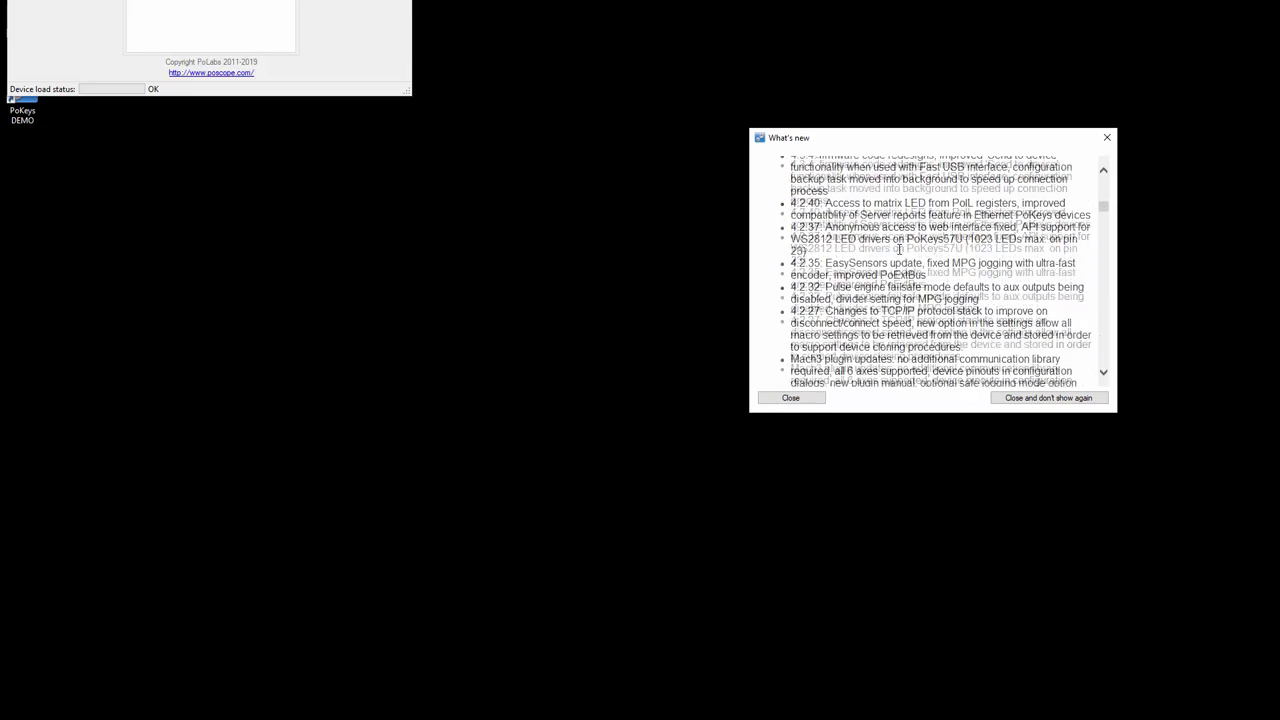
{"action": "scroll", "coordinate": [840, 343], "scroll_direction": "down", "scroll_amount": 5}
{"action": "scroll", "coordinate": [840, 345], "scroll_direction": "down", "scroll_amount": 10}
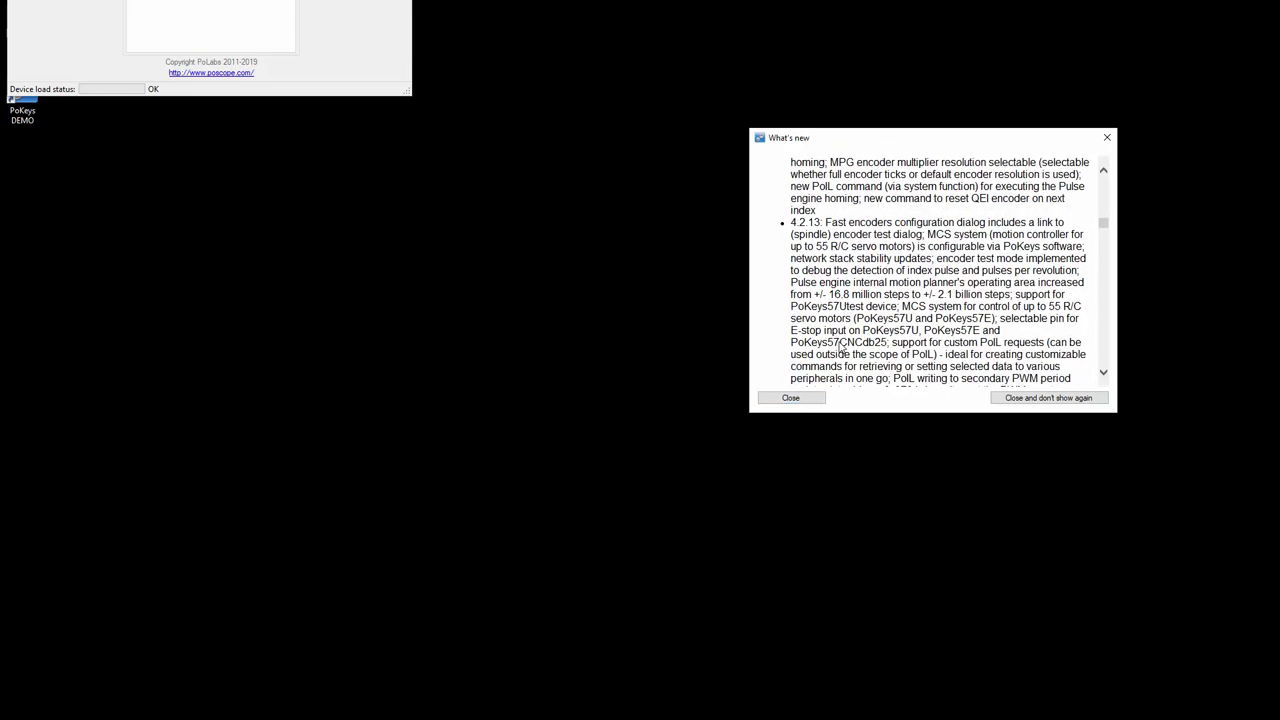
{"action": "left_click", "coordinate": [809, 401]}
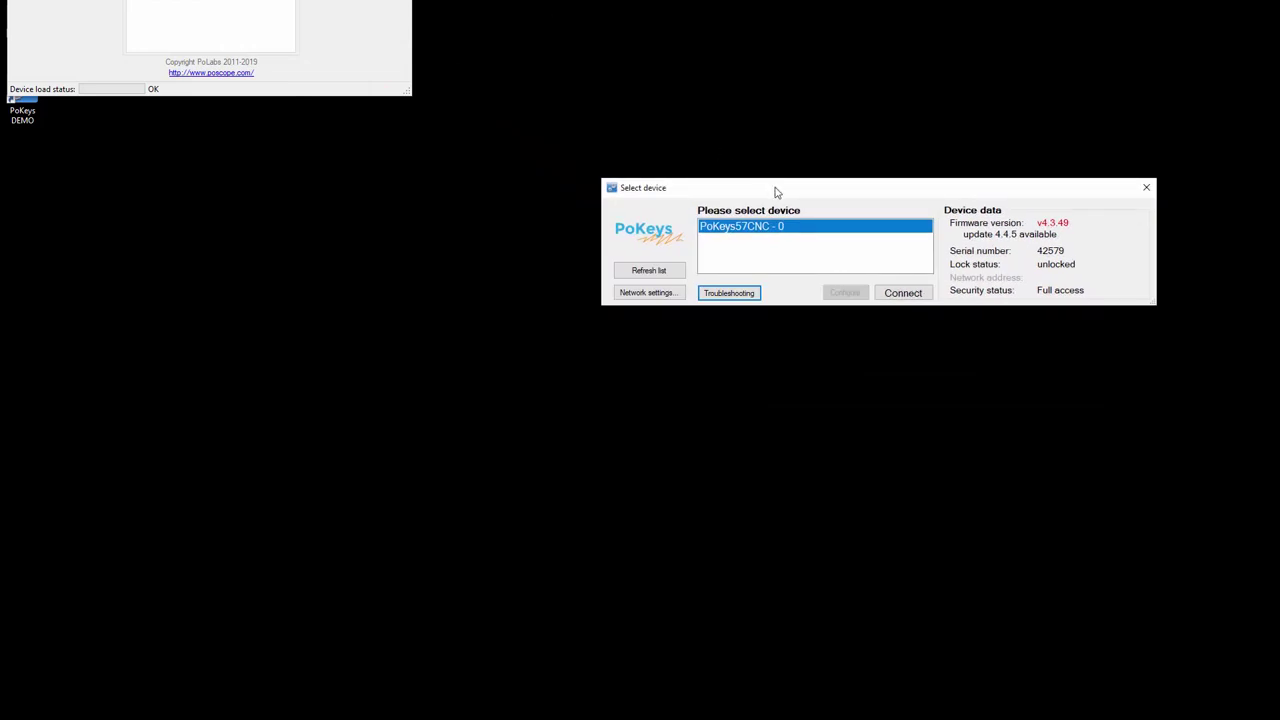
- Update the firmware of the PoKeys57CNC device to version 4.4.5 and connect to the device
{"action": "left_click_drag", "start_coordinate": [775, 190], "coordinate": [789, 192]}
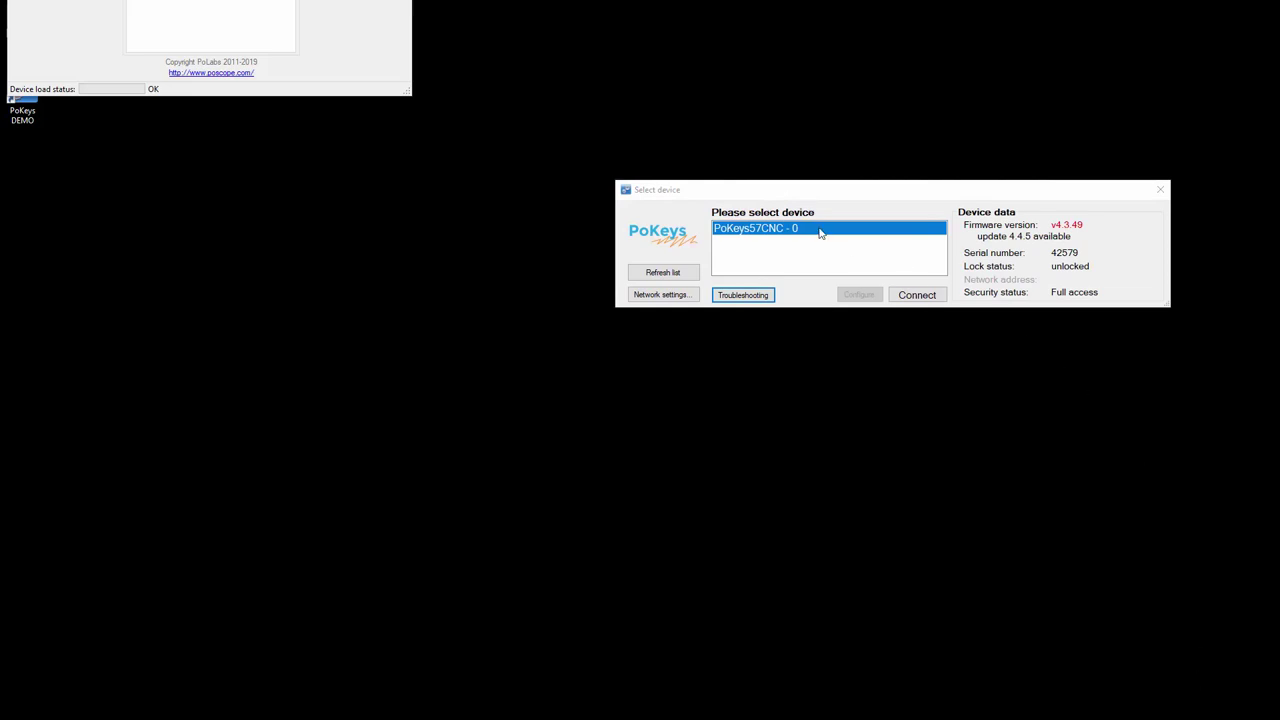
{"action": "left_click", "coordinate": [769, 231]}
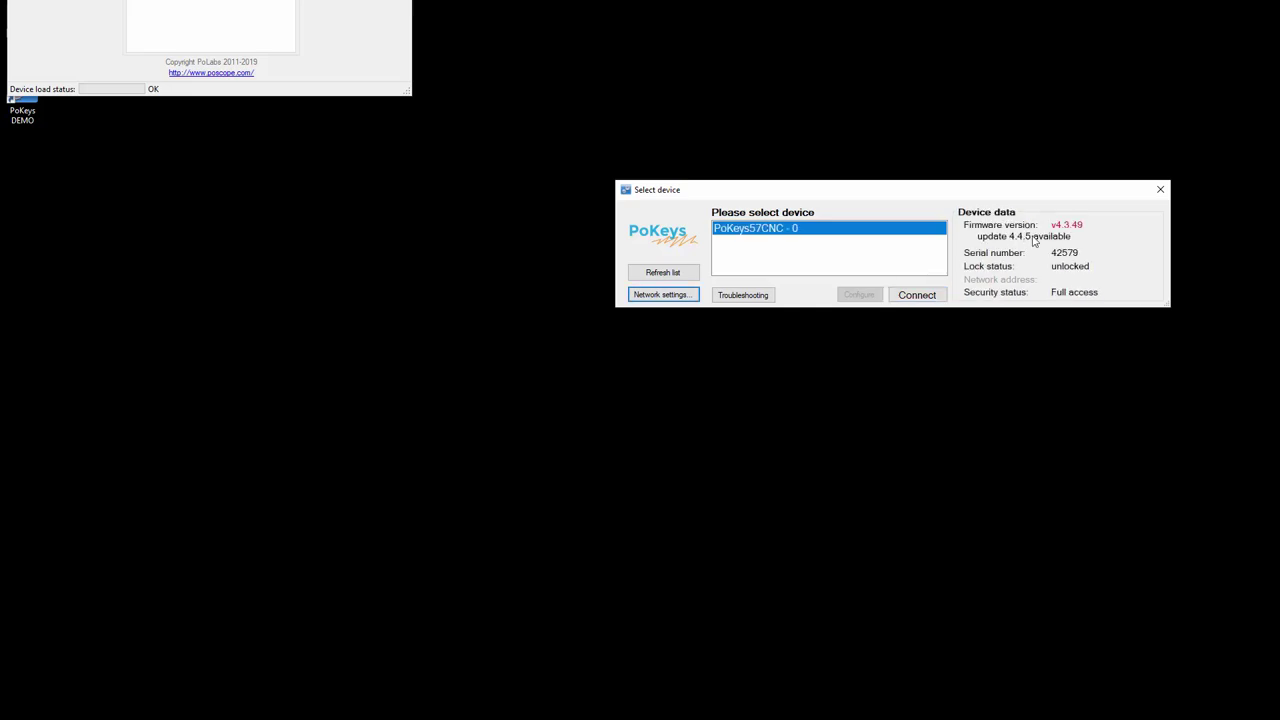
{"action": "left_click", "coordinate": [917, 295]}
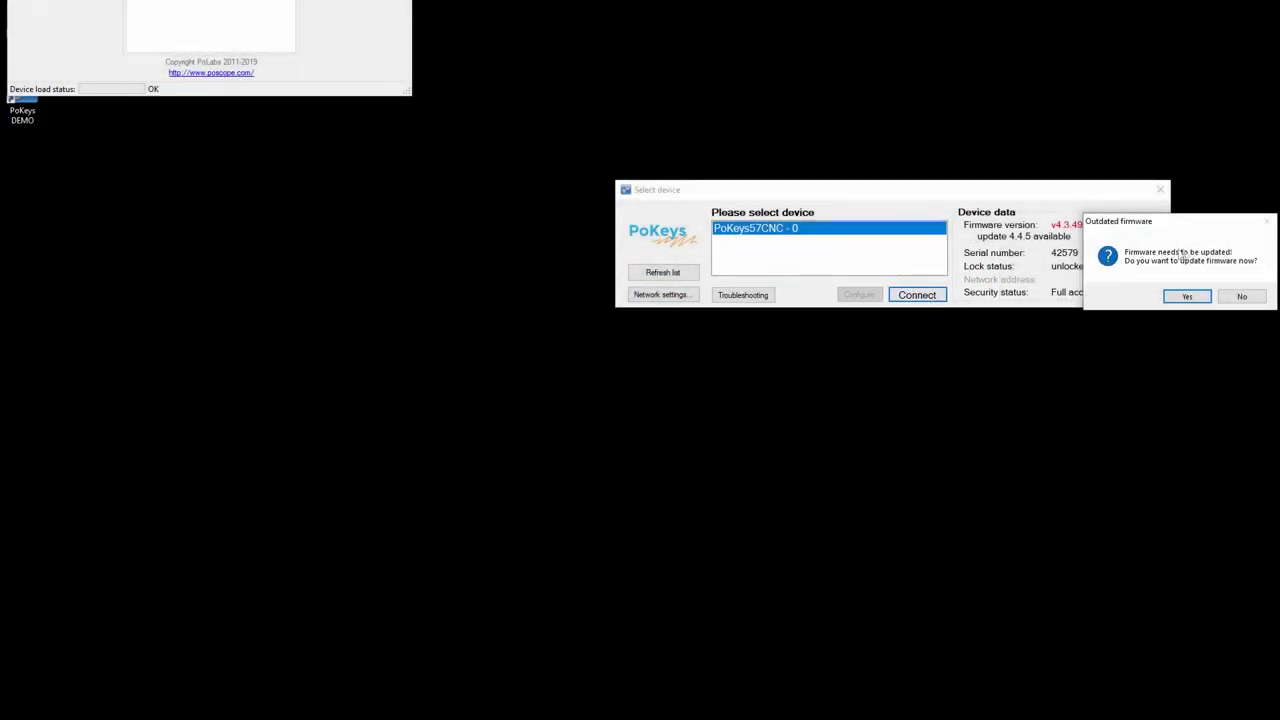
{"action": "left_click_drag", "start_coordinate": [1205, 230], "coordinate": [1071, 229]}
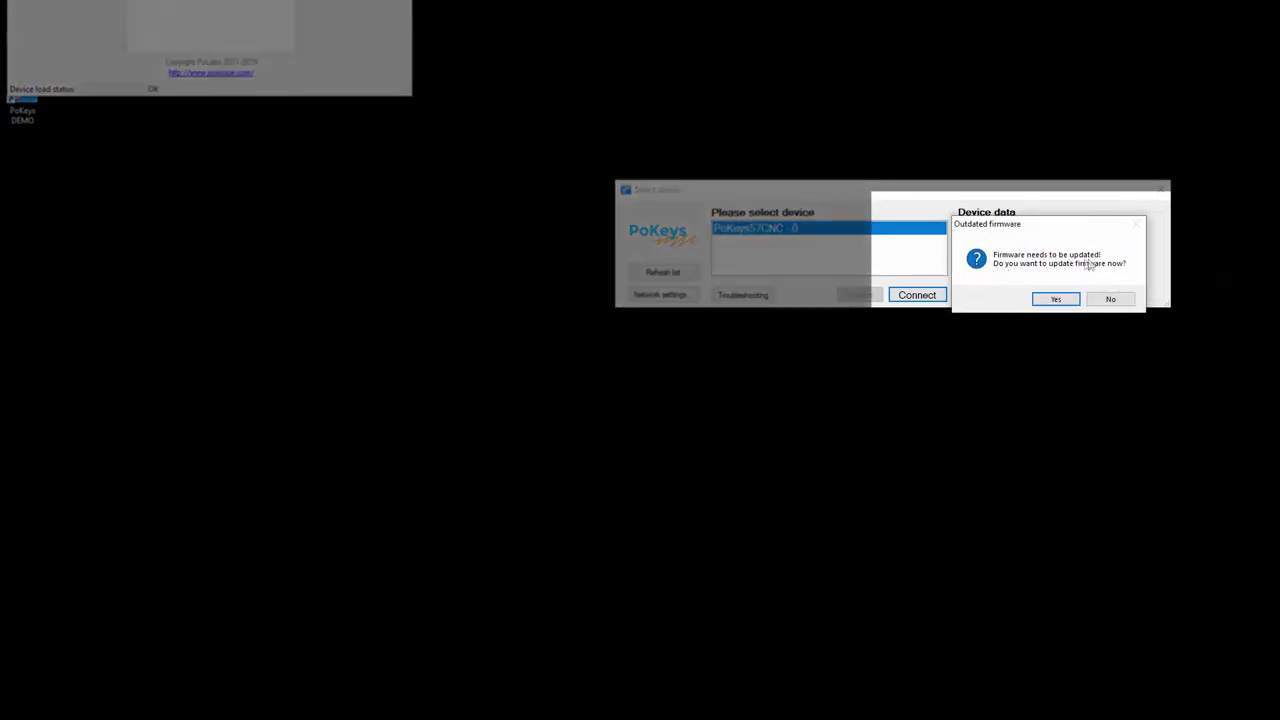
{"action": "left_click", "coordinate": [1055, 299]}
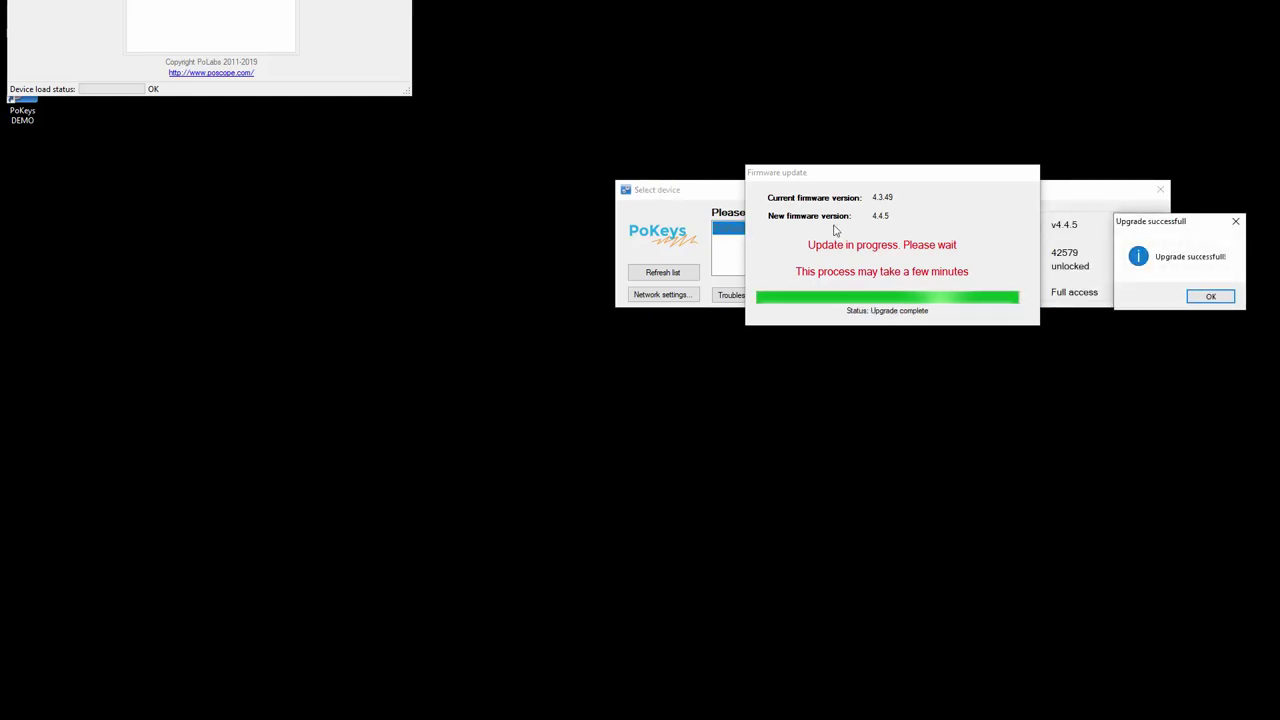
{"action": "key", "text": "Return"}
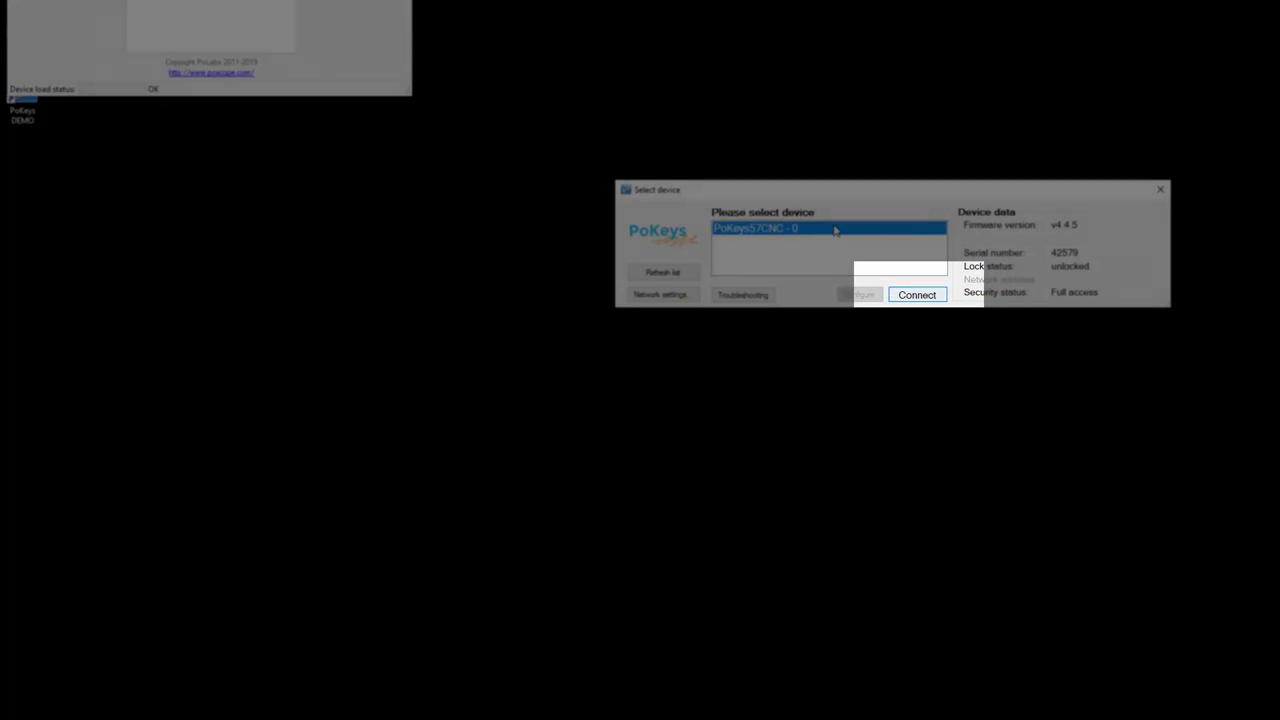
{"action": "key", "text": "Return"}
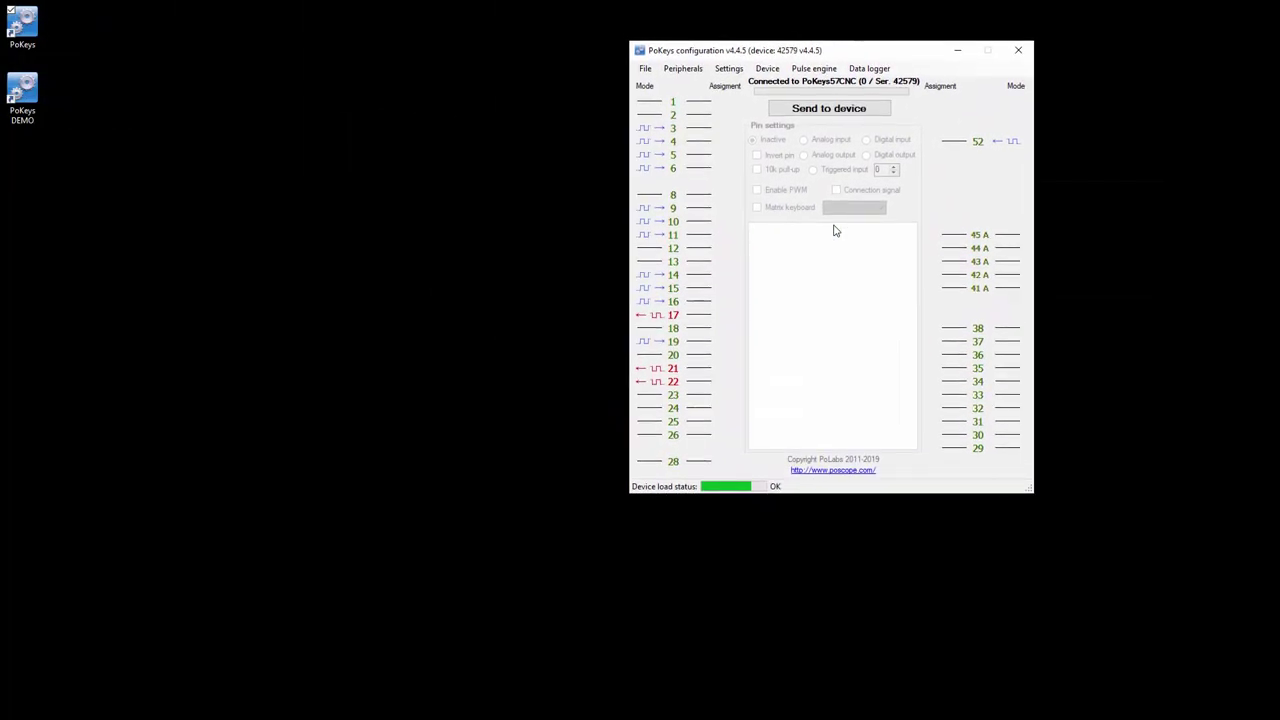
- Save the device's USB interfaces with HID communication, 'Fast' communication via bulk transfers, HID Keyboard and HID Joystick enabled, and close the dialog
{"action": "left_click", "coordinate": [770, 70]}
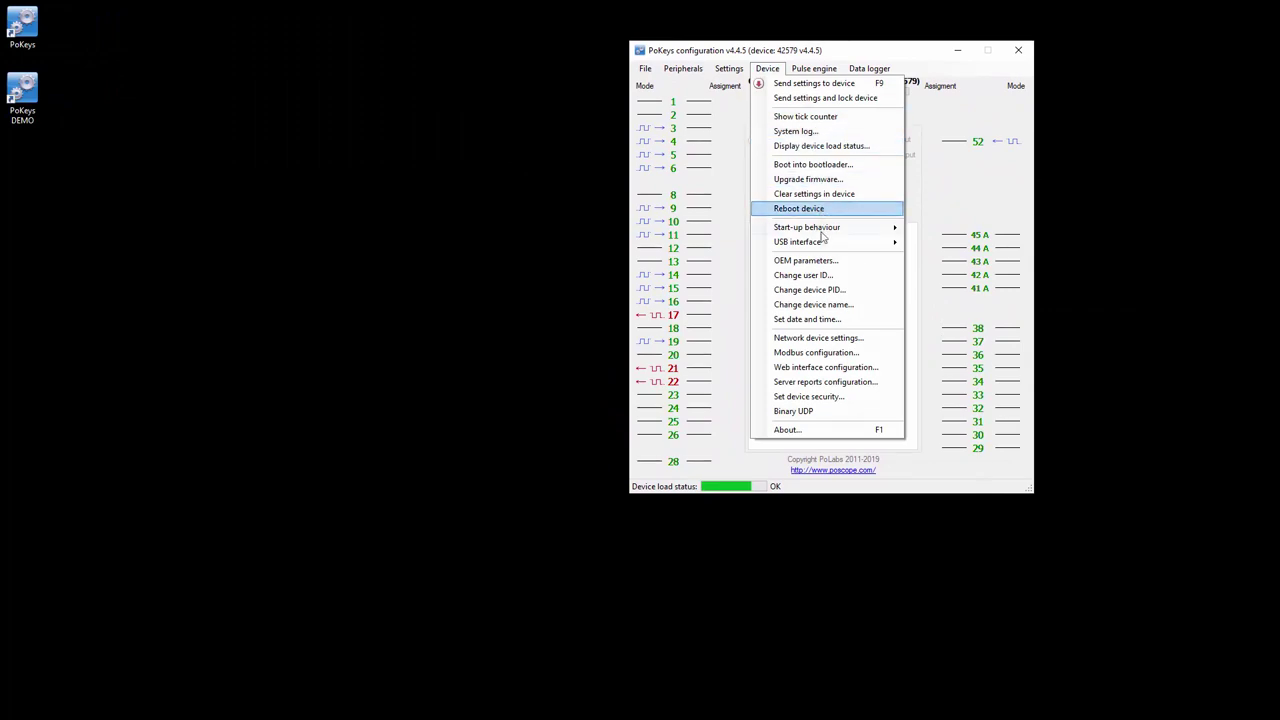
{"action": "mouse_move", "coordinate": [825, 242]}
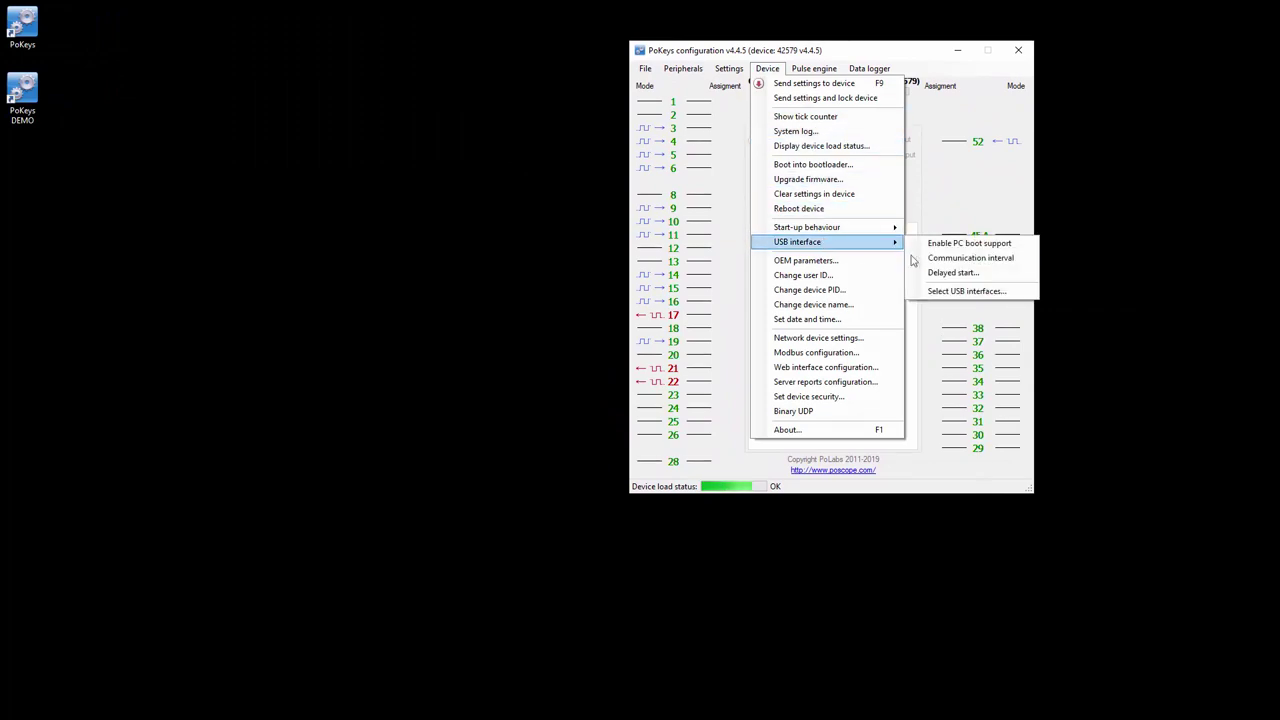
{"action": "left_click", "coordinate": [969, 295]}
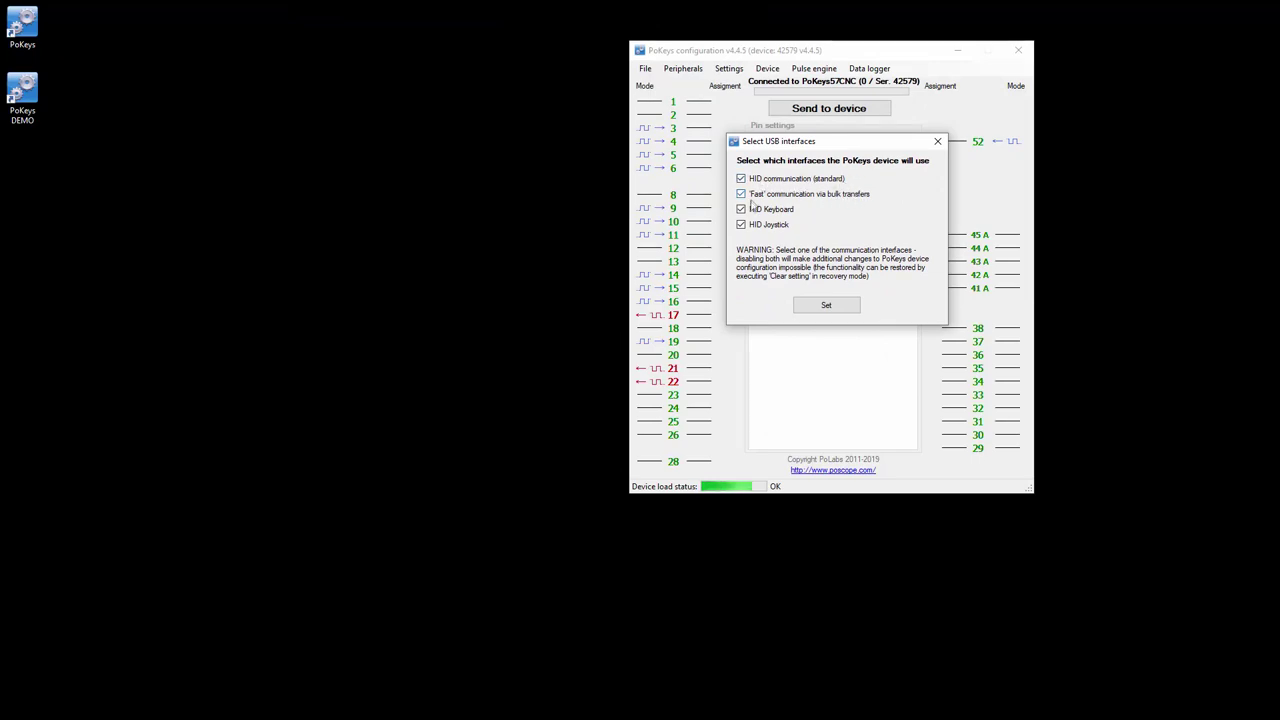
{"action": "left_click", "coordinate": [822, 305]}
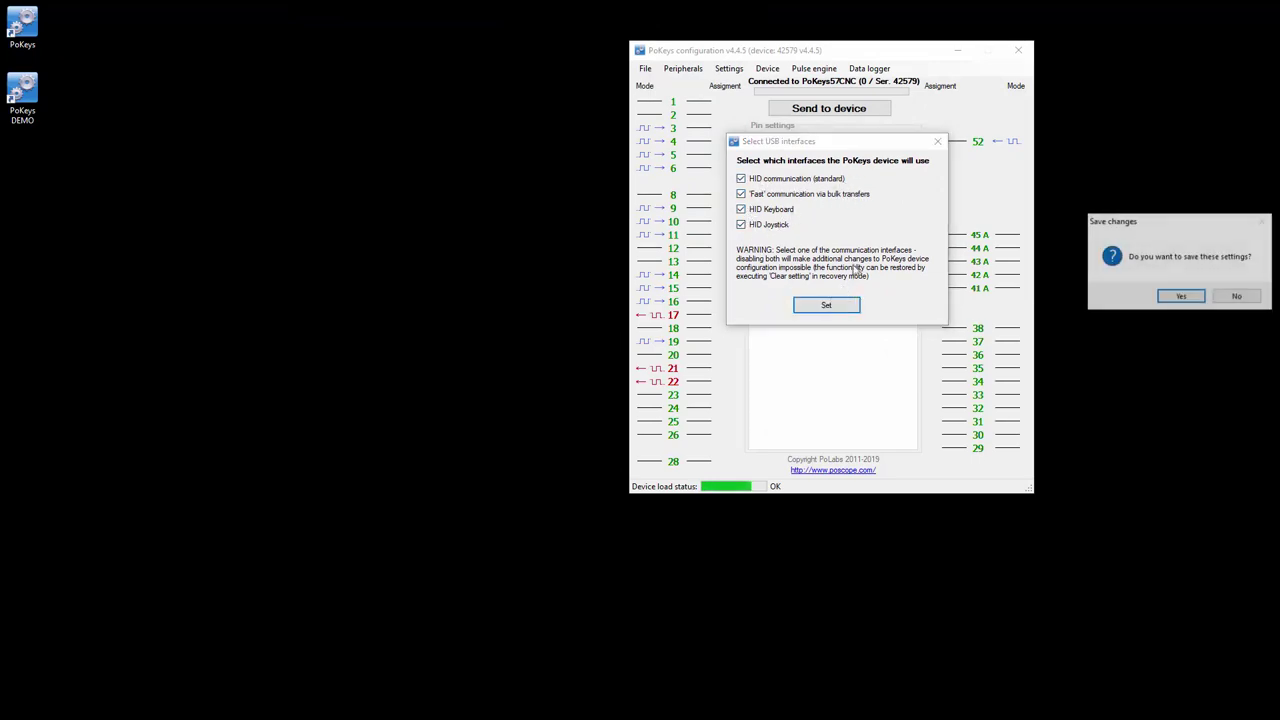
{"action": "left_click", "coordinate": [1180, 297]}
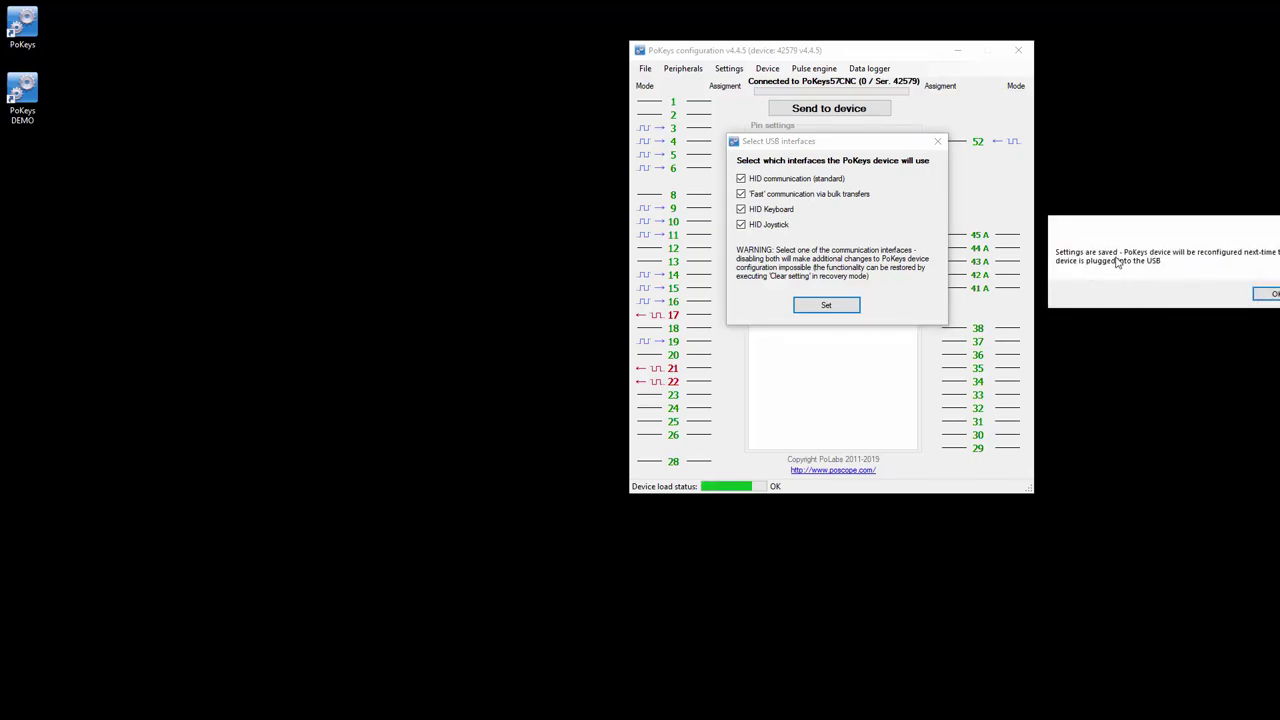
{"action": "left_click", "coordinate": [1268, 293]}
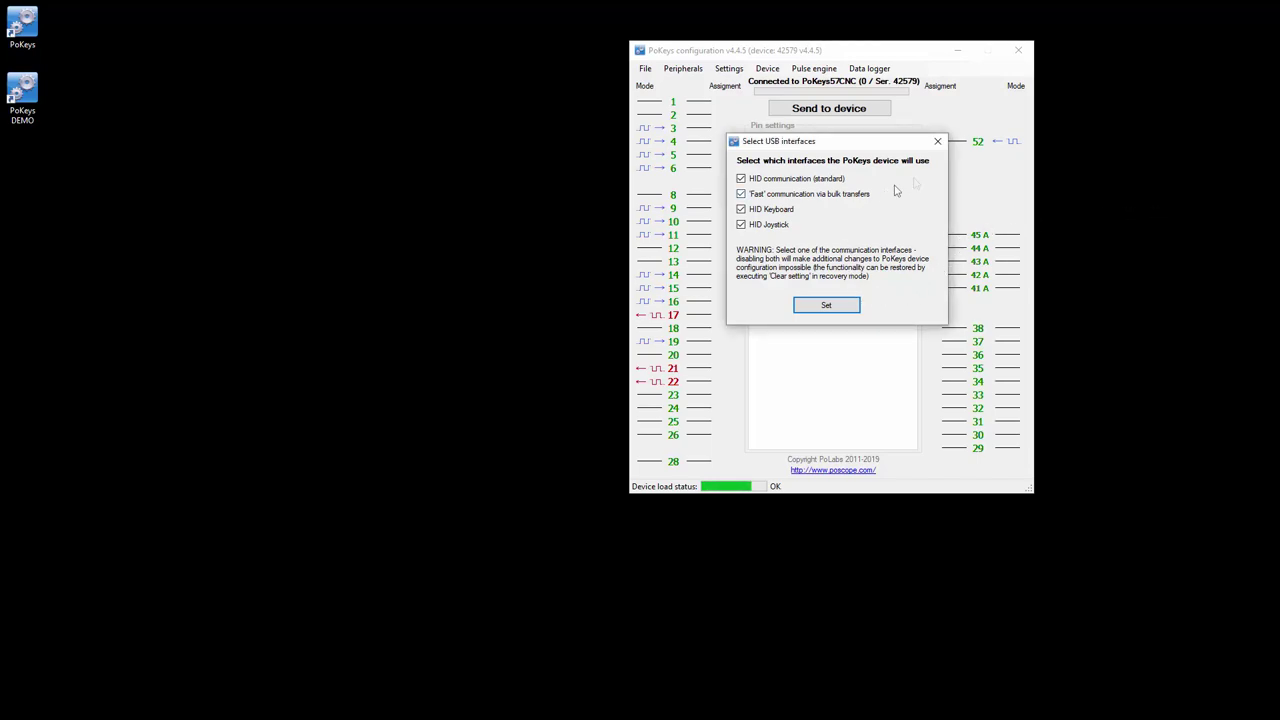
{"action": "left_click", "coordinate": [937, 142]}
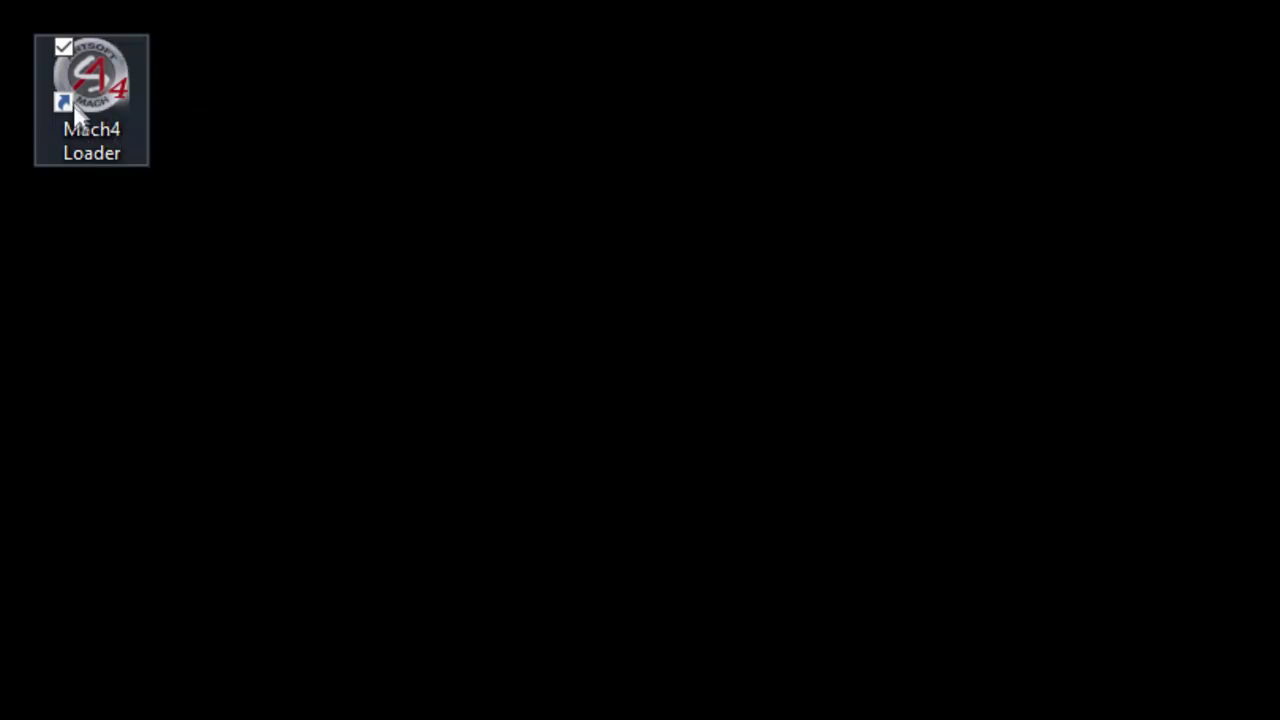
- Start Mach4 from the desktop loader with the Mach4Mill profile
{"action": "double_click", "coordinate": [76, 113]}
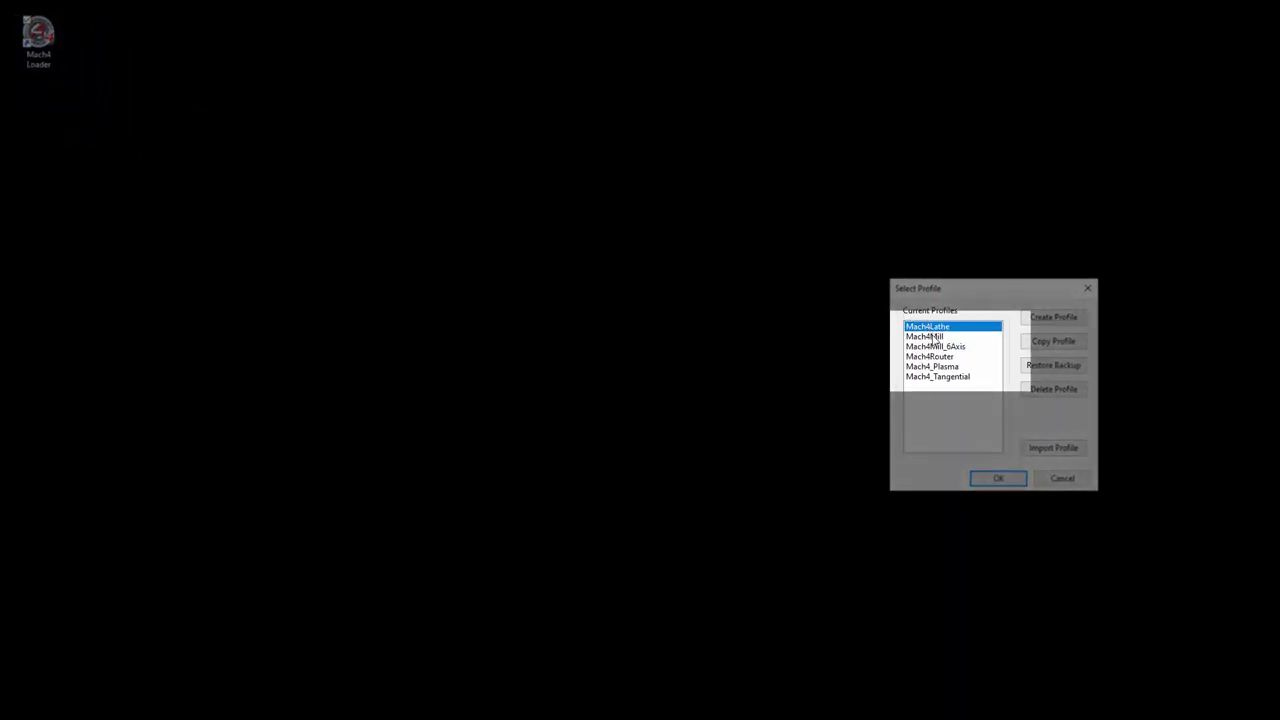
{"action": "left_click", "coordinate": [933, 336]}
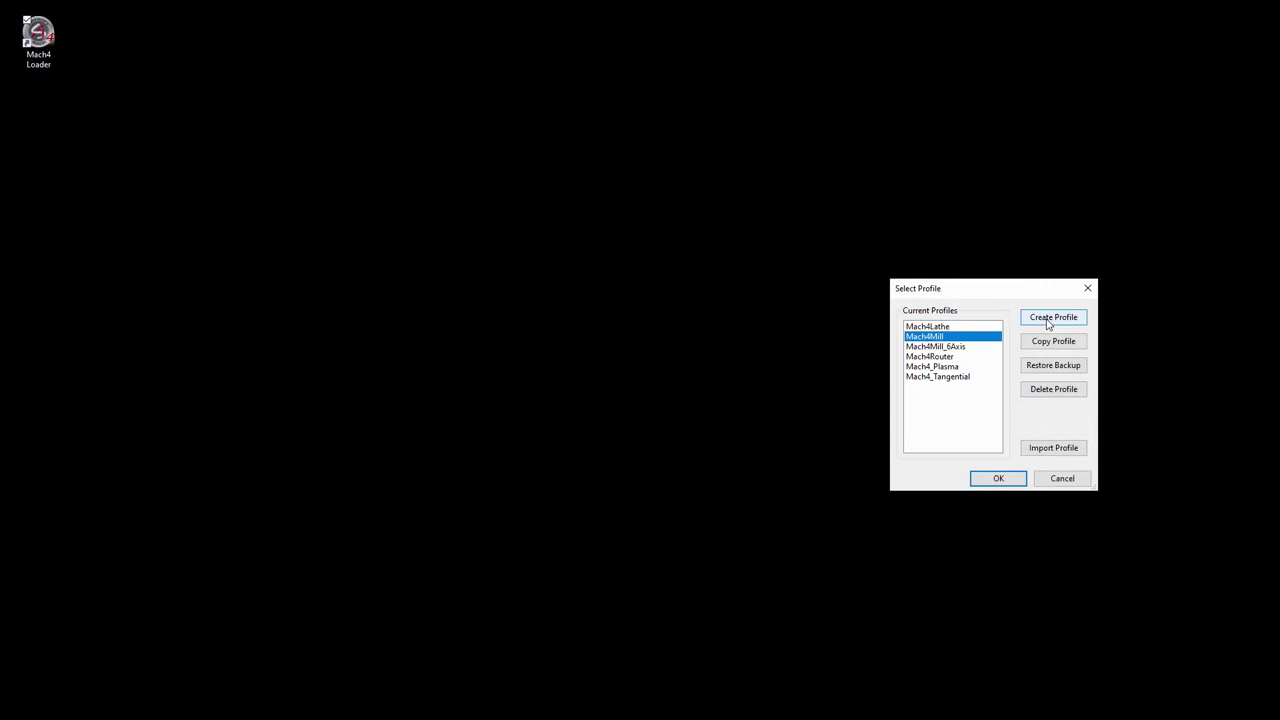
{"action": "left_click", "coordinate": [1008, 480]}
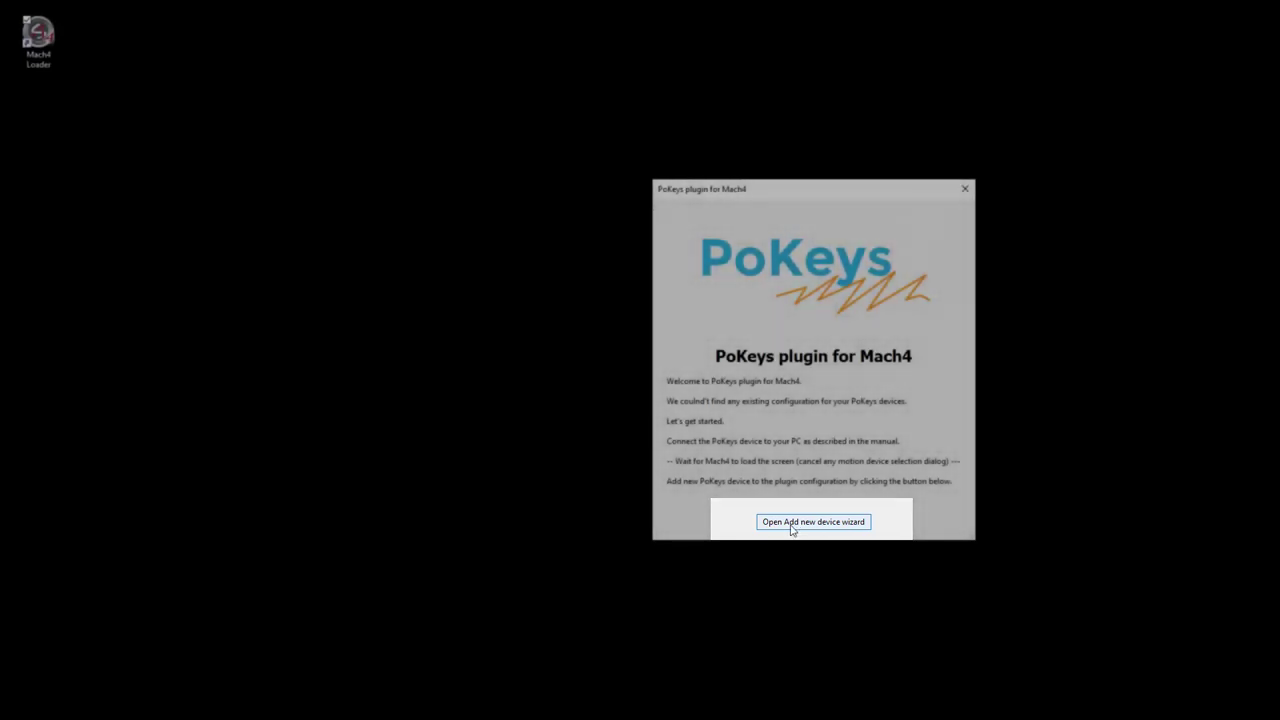
- Add the PoKeys57CNC device through the new device wizard with 'Other' motor drivers and 'None / other (custom)' home and limit switches
{"action": "left_click", "coordinate": [806, 529]}
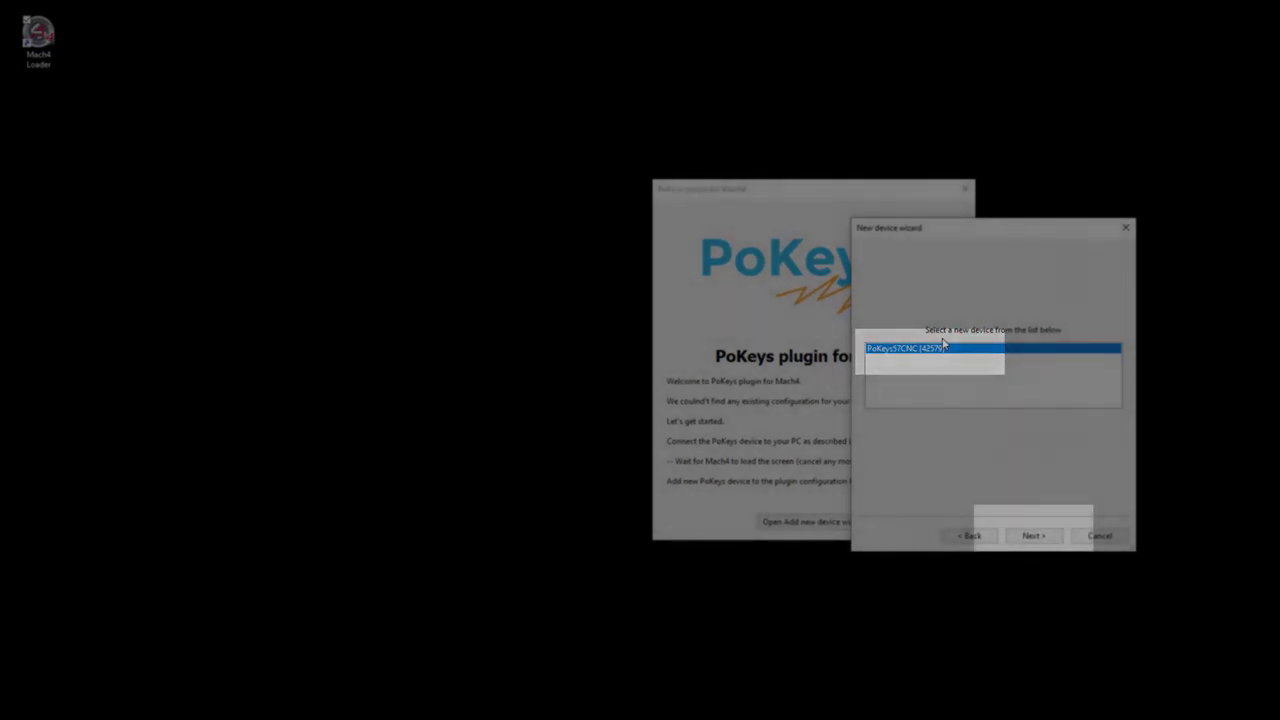
{"action": "left_click", "coordinate": [1035, 537]}
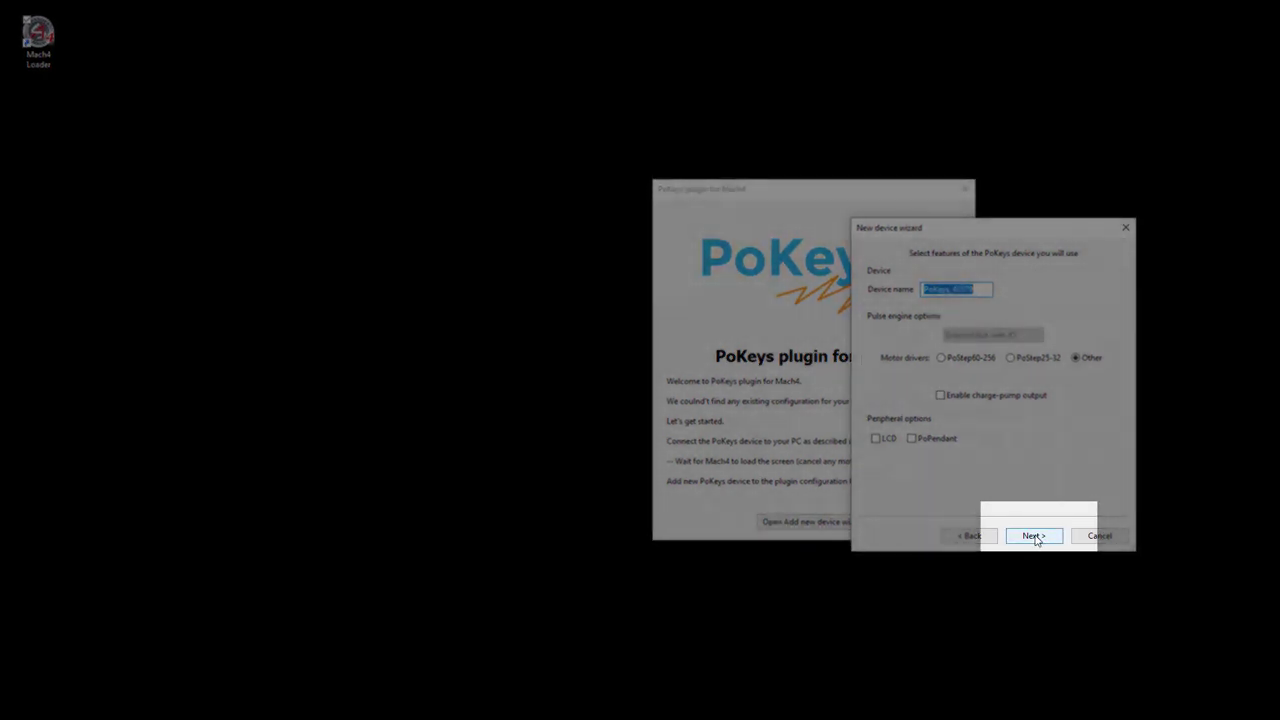
{"action": "left_click", "coordinate": [1034, 536]}
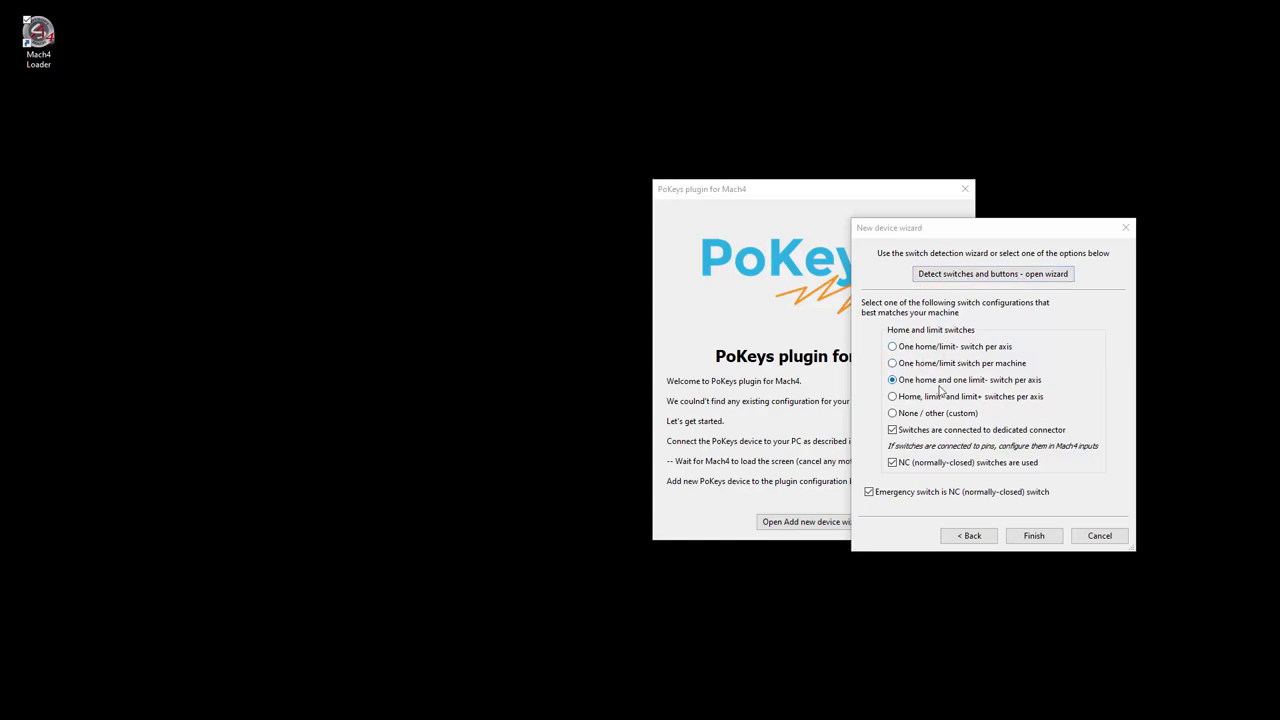
{"action": "left_click", "coordinate": [893, 414]}
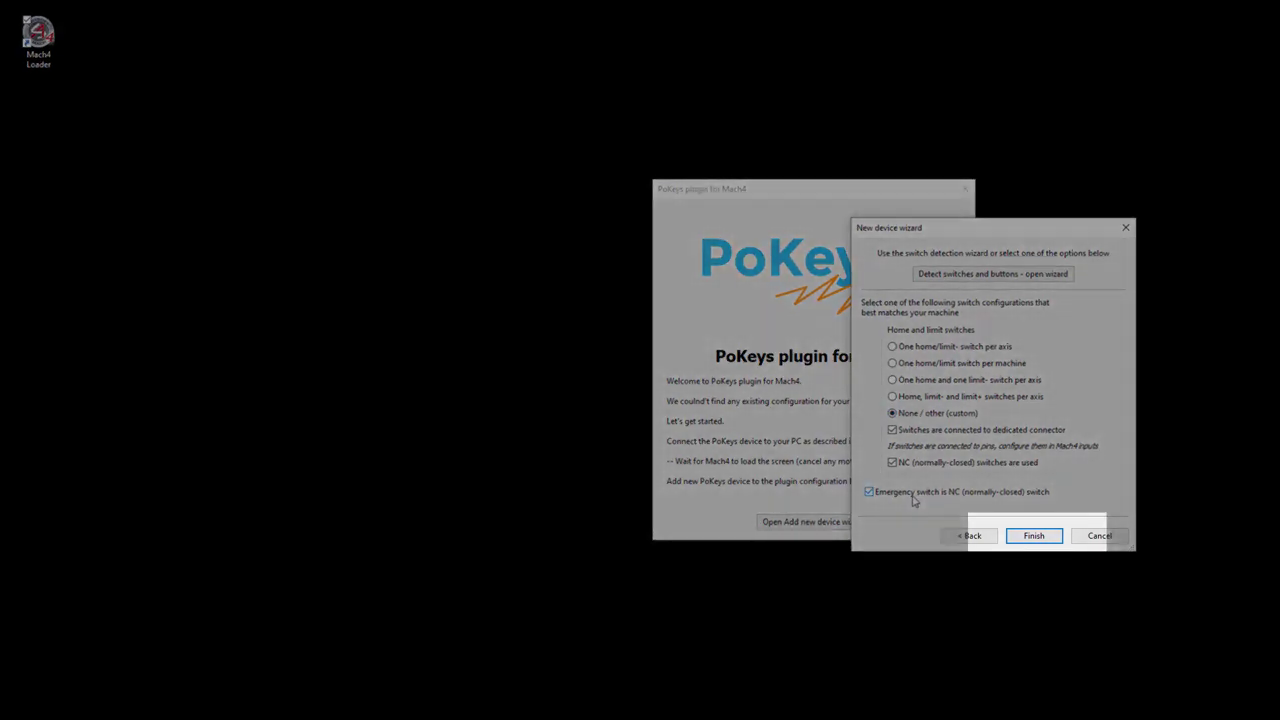
{"action": "left_click", "coordinate": [1033, 536]}
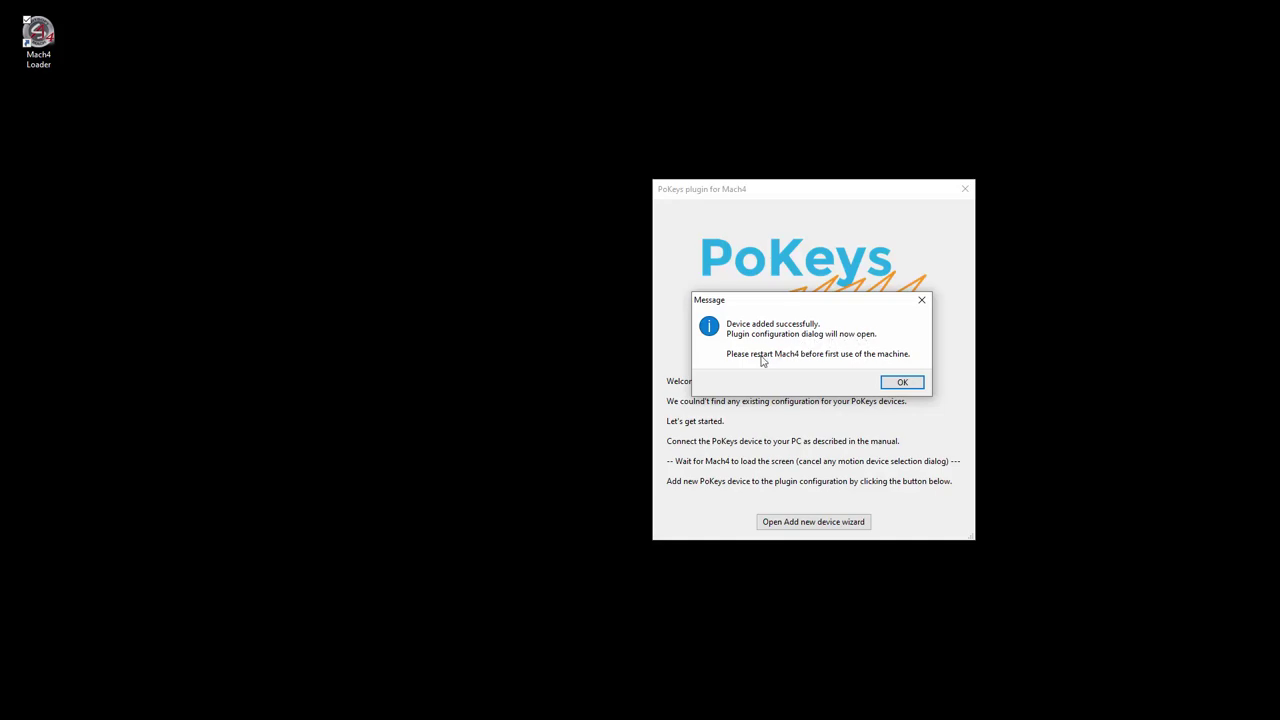
{"action": "left_click", "coordinate": [899, 385]}
- Look through the added device's configuration pages, from the pin mapping to Import / Export, and close the plugin configuration
{"action": "left_click", "coordinate": [850, 356]}
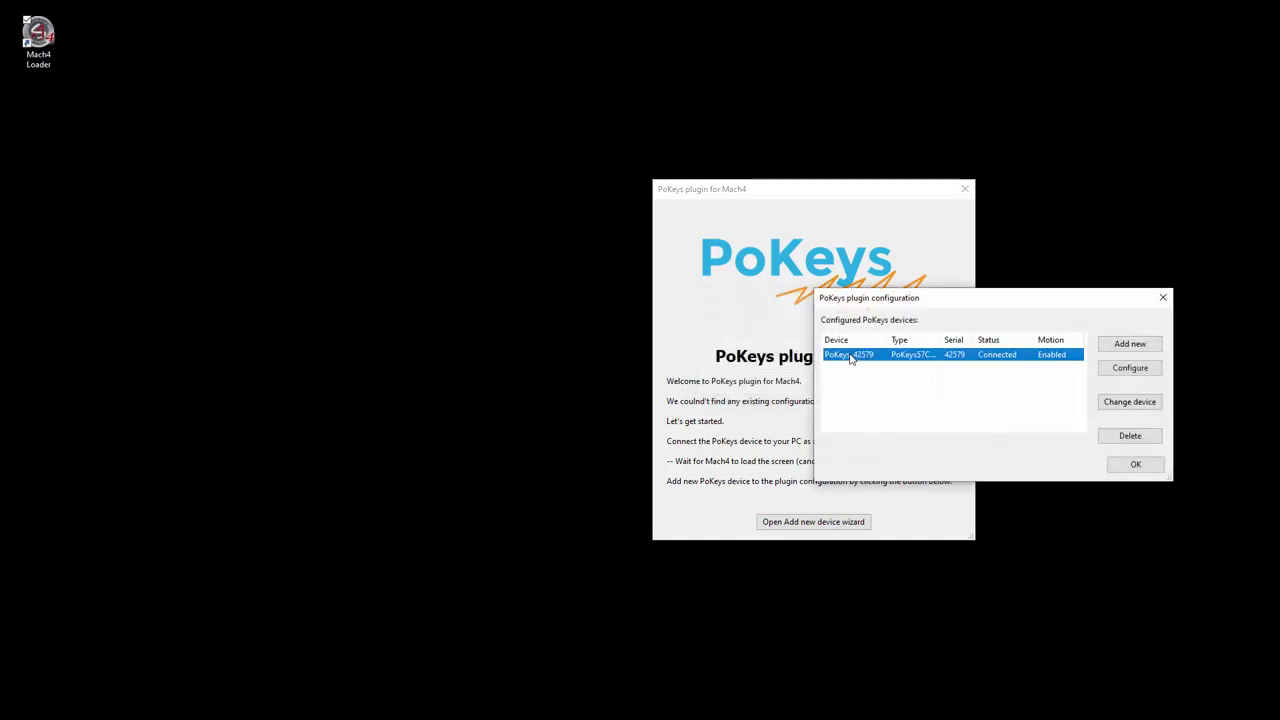
{"action": "left_click", "coordinate": [1130, 368]}
{"action": "scroll", "coordinate": [905, 260], "scroll_direction": "down", "scroll_amount": 11}
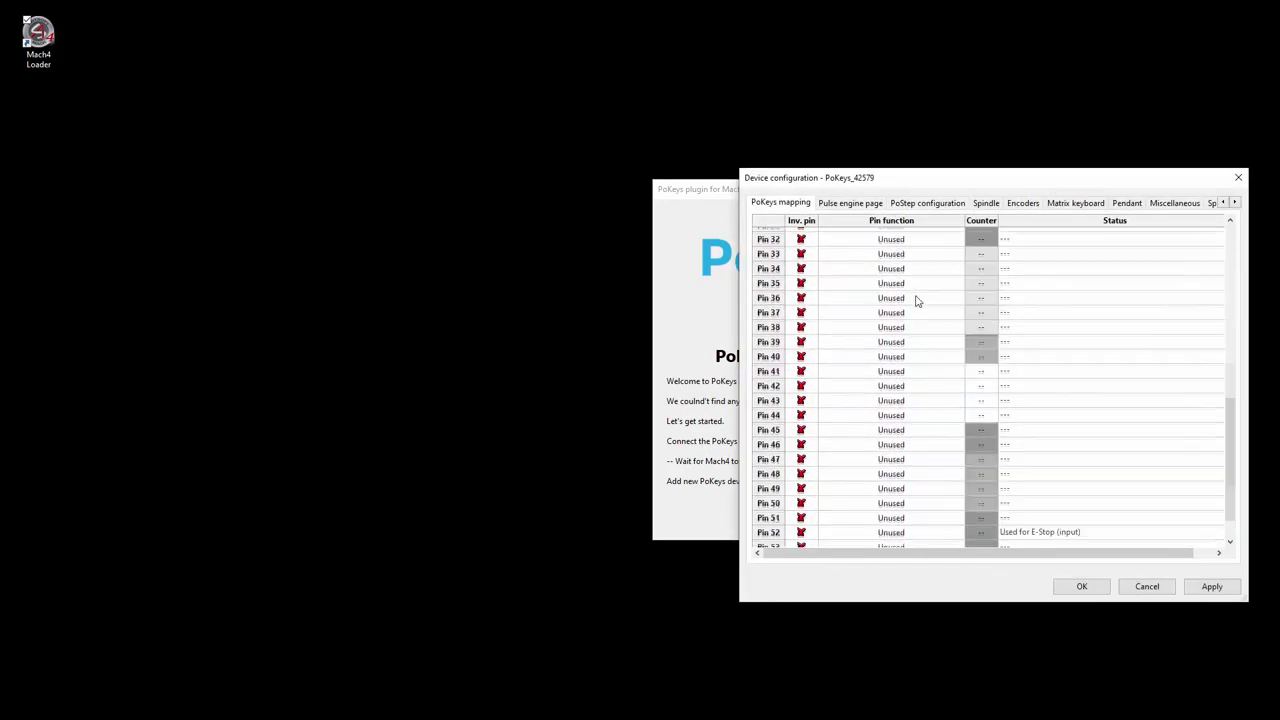
{"action": "left_click", "coordinate": [845, 204]}
{"action": "left_click", "coordinate": [905, 204]}
{"action": "left_click", "coordinate": [986, 204]}
{"action": "left_click", "coordinate": [1023, 204]}
{"action": "left_click", "coordinate": [1066, 204]}
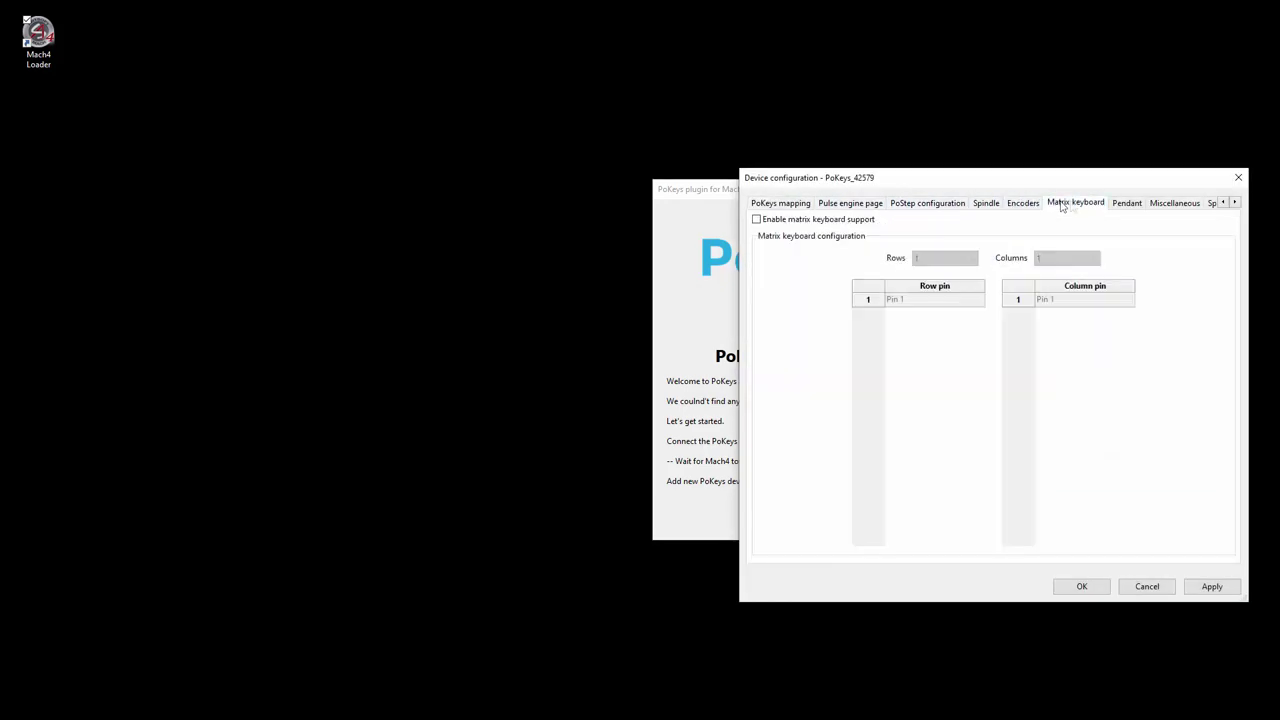
{"action": "left_click", "coordinate": [1127, 204]}
{"action": "left_click", "coordinate": [1174, 203]}
{"action": "left_click", "coordinate": [1212, 203]}
{"action": "left_click", "coordinate": [1234, 202]}
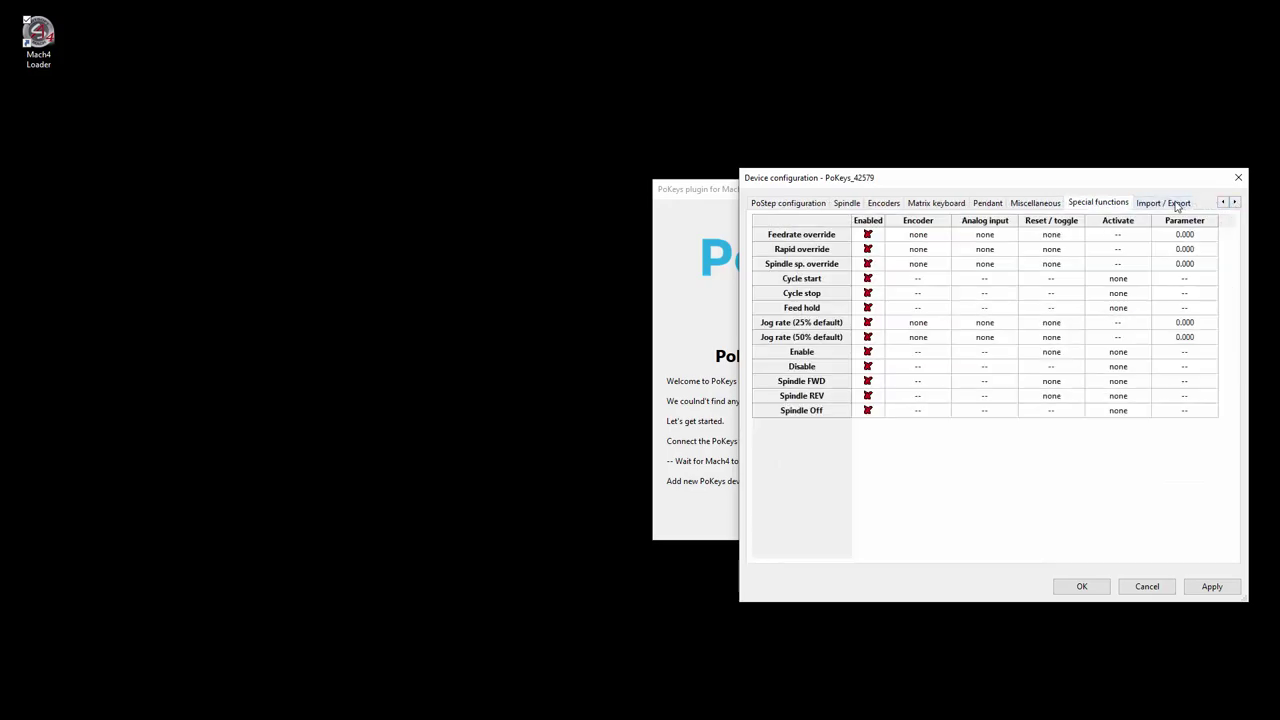
{"action": "left_click", "coordinate": [1160, 205]}
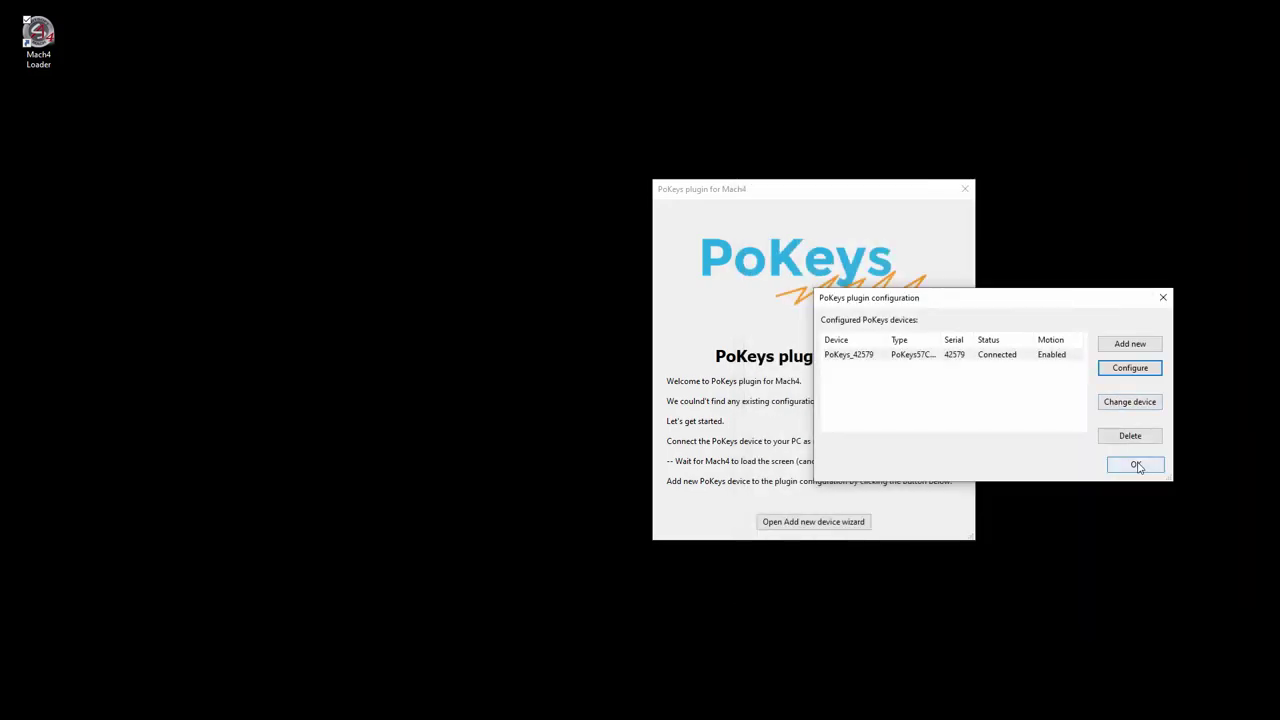
{"action": "left_click", "coordinate": [1136, 465]}
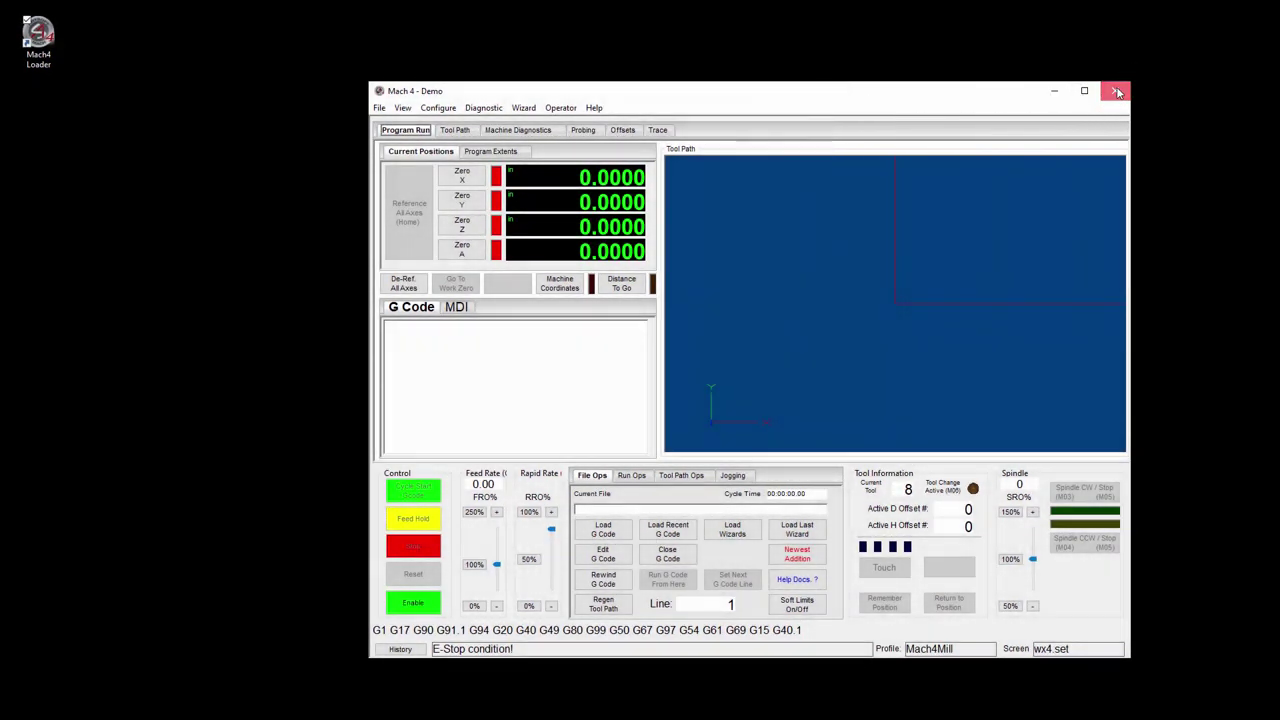
- Restart Mach4 with the Mach4Mill profile and try to enable the machine
{"action": "left_click", "coordinate": [1117, 92]}
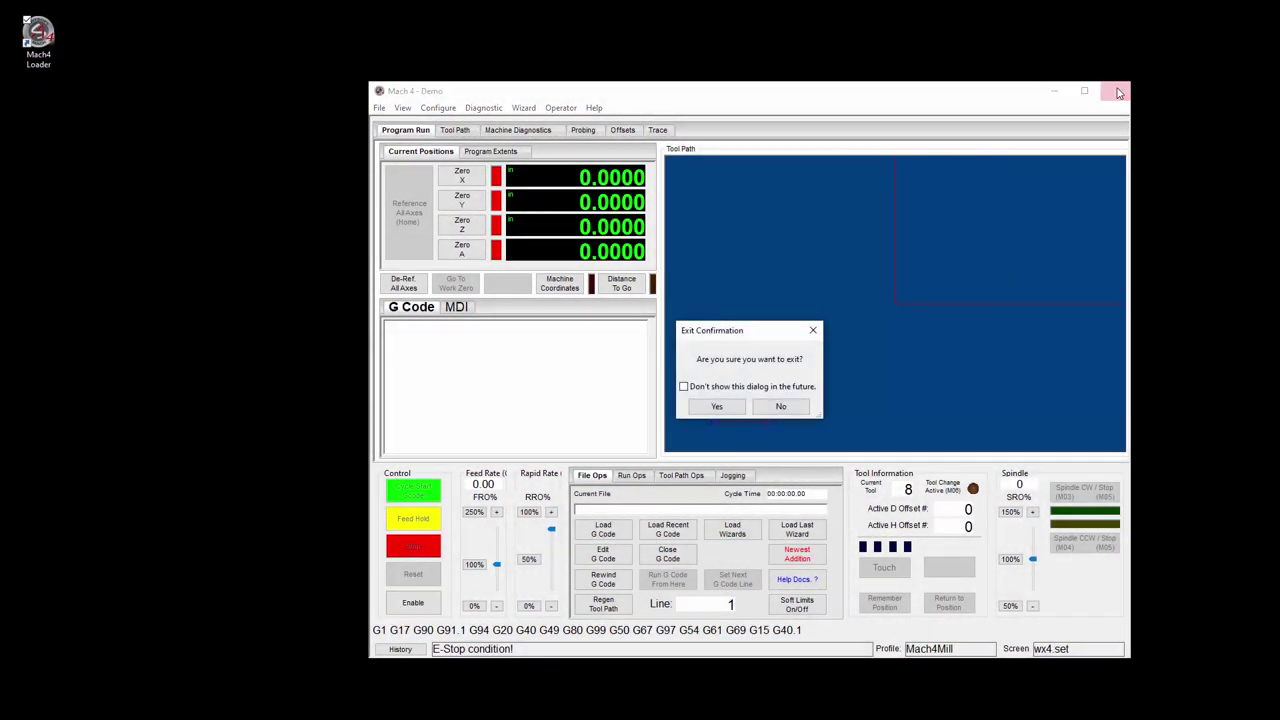
{"action": "left_click", "coordinate": [729, 407]}
{"action": "double_click", "coordinate": [36, 44]}
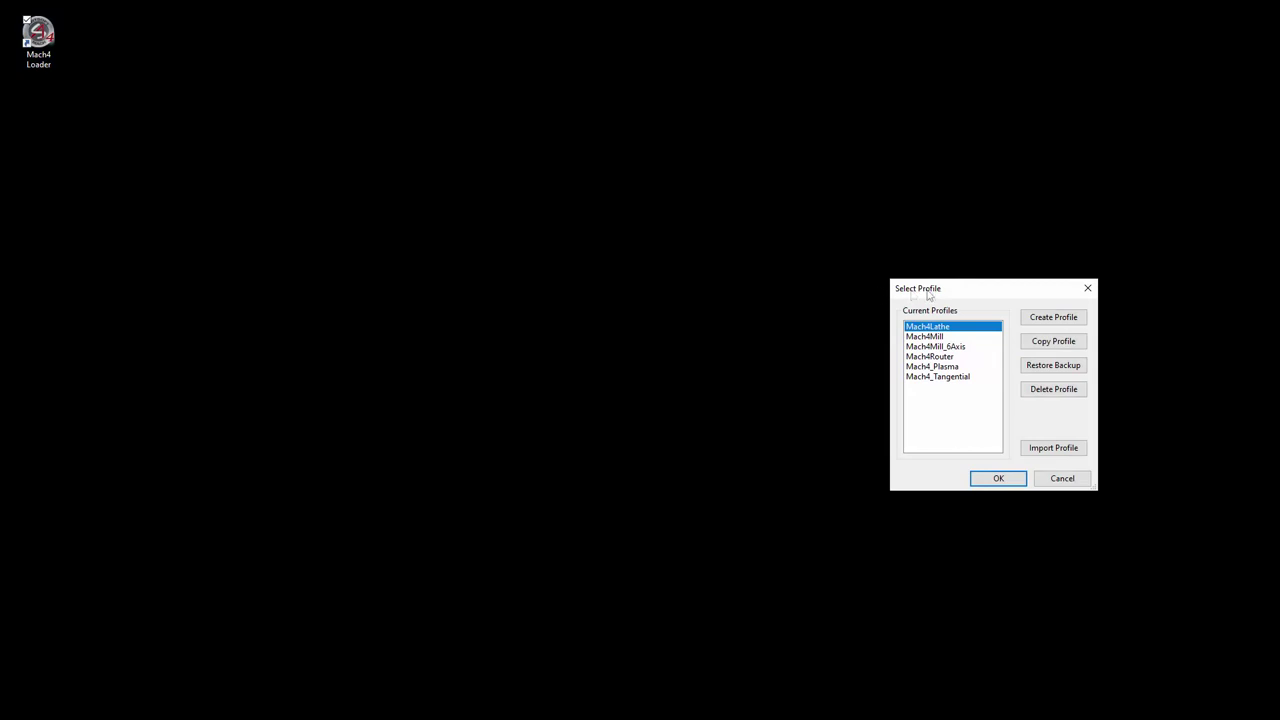
{"action": "left_click", "coordinate": [928, 337]}
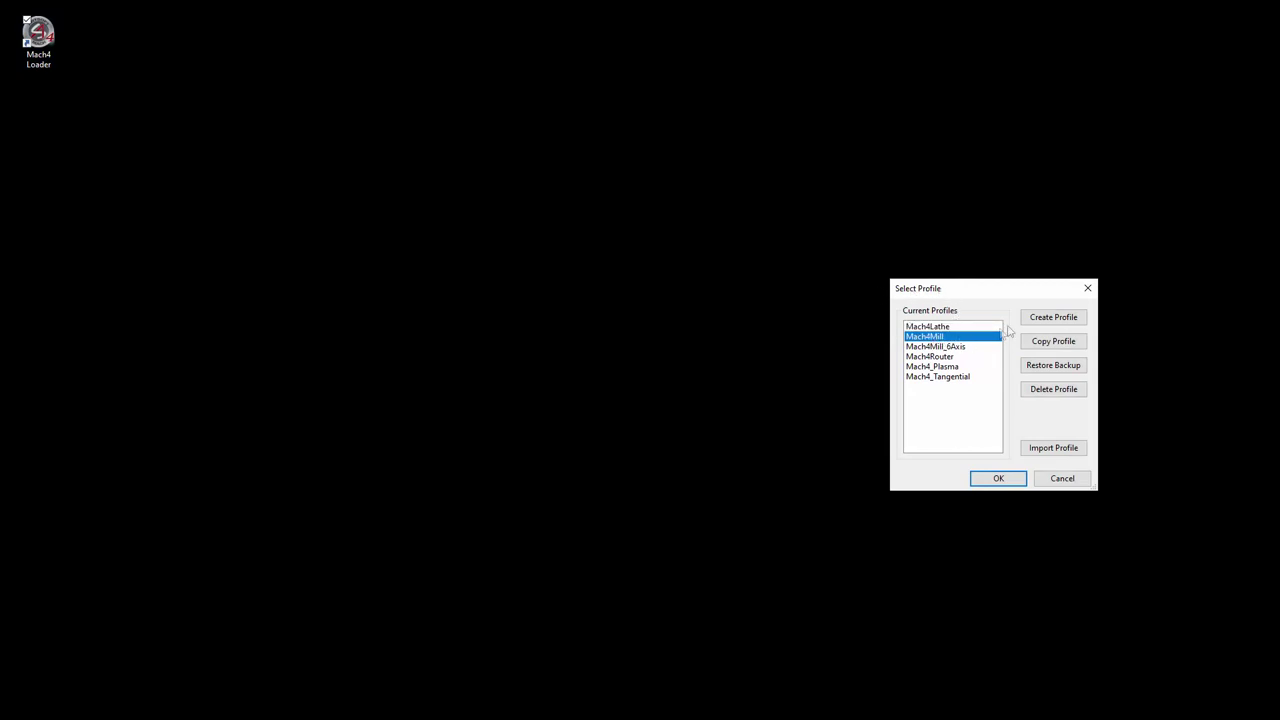
{"action": "left_click", "coordinate": [1004, 478]}
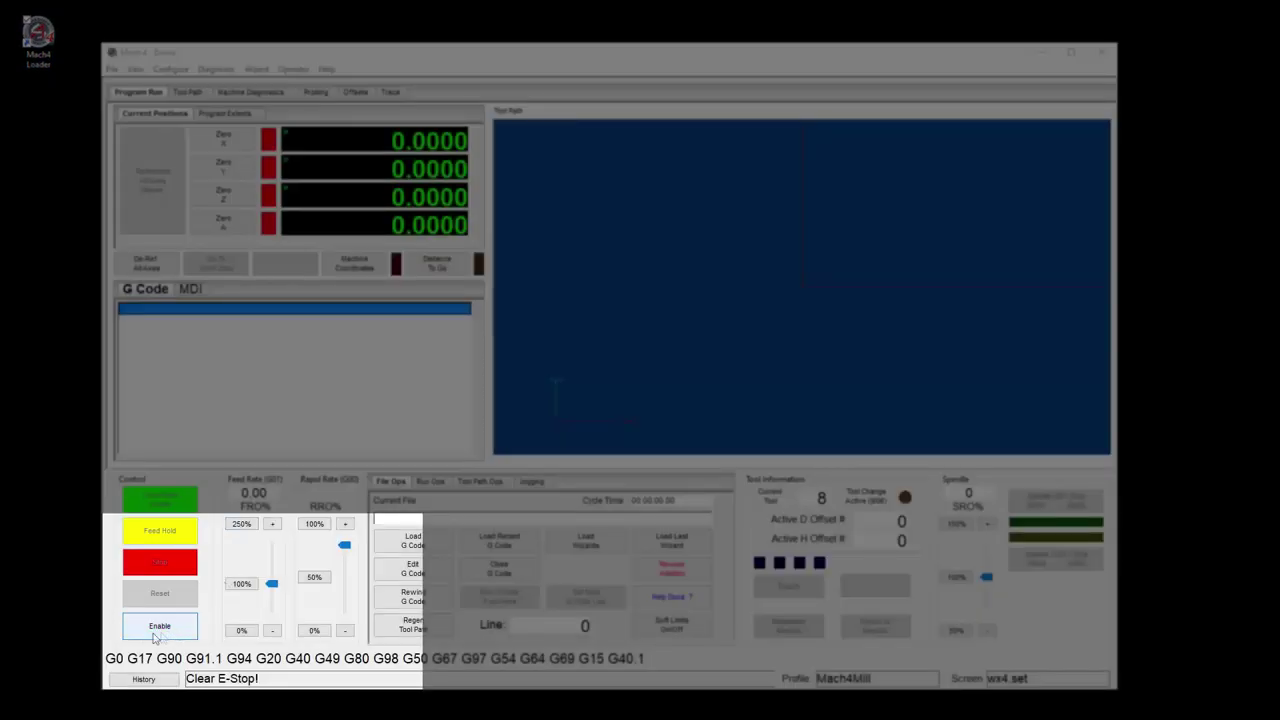
{"action": "left_click", "coordinate": [156, 630]}
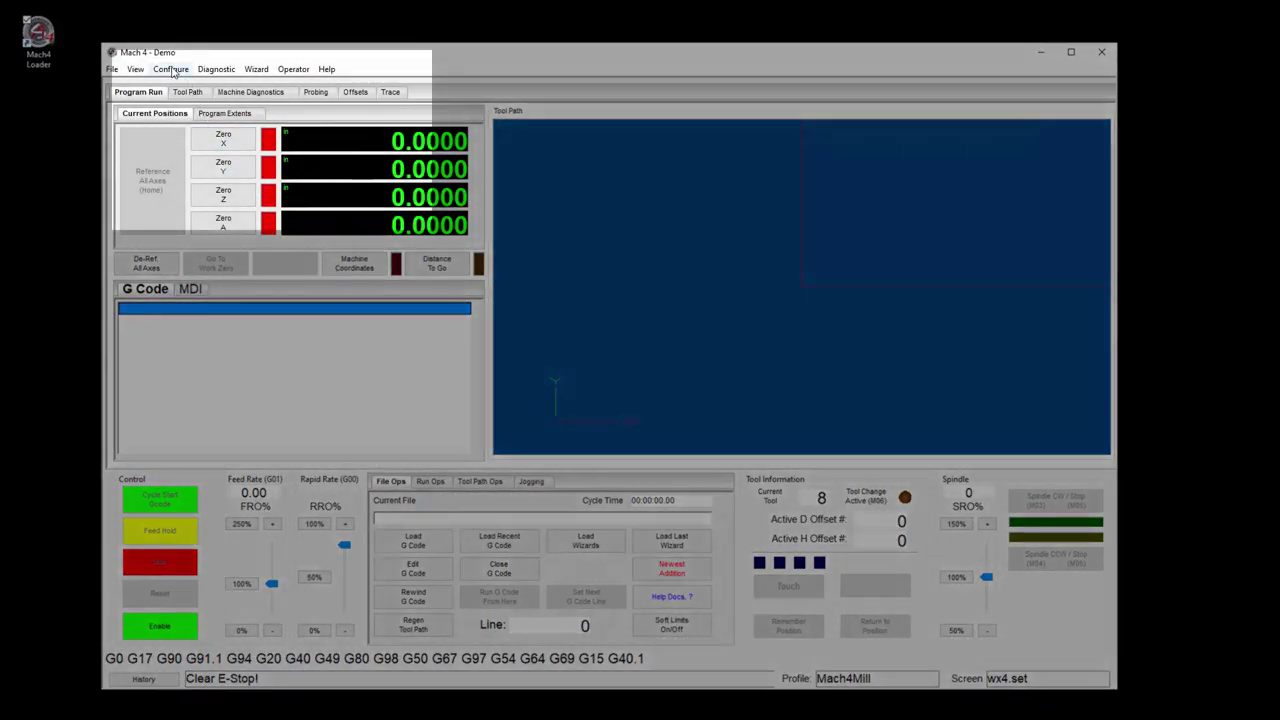
- Invert the emergency stop input in the PoKeys device's pulse engine configuration and save the plugin settings
{"action": "left_click", "coordinate": [171, 70]}
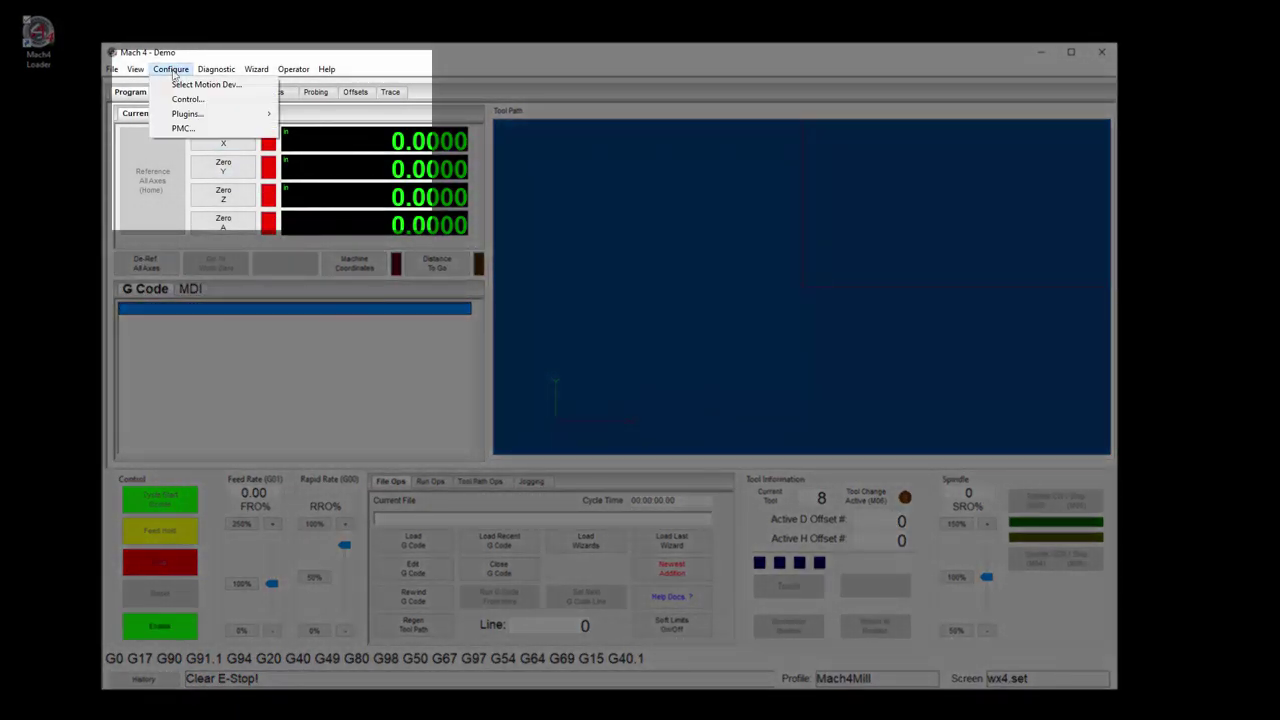
{"action": "mouse_move", "coordinate": [195, 113]}
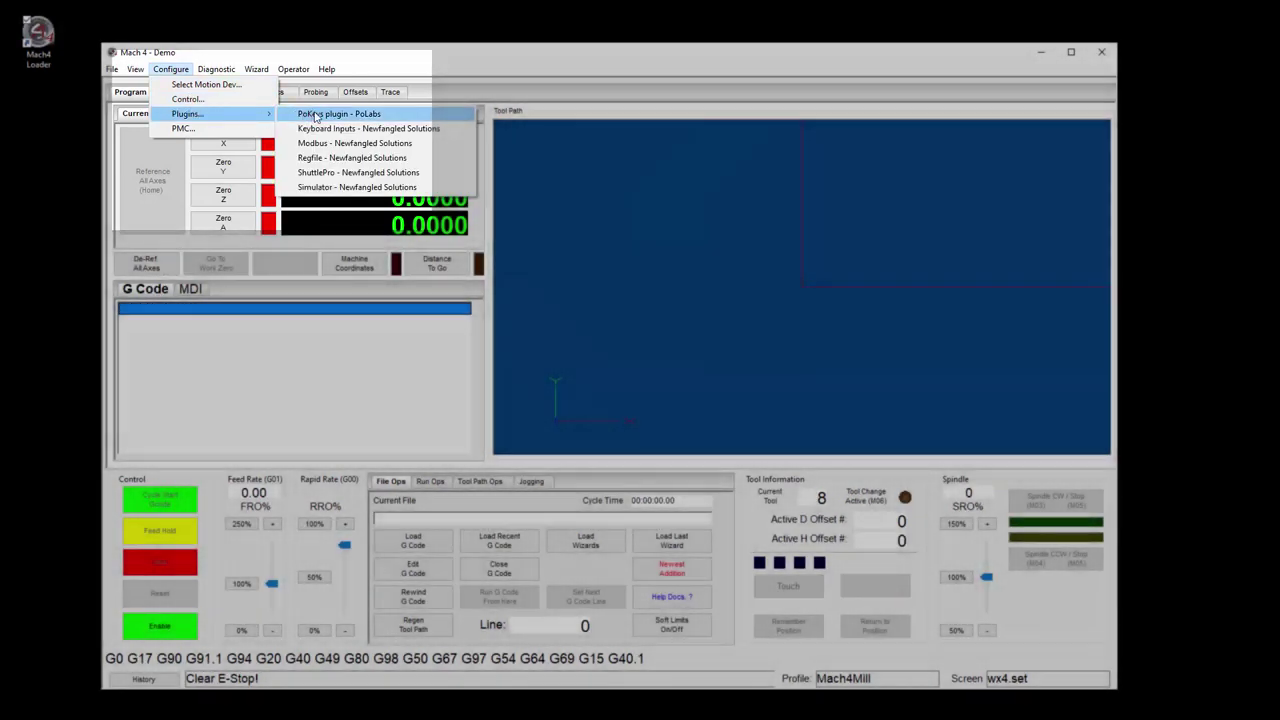
{"action": "left_click", "coordinate": [315, 114]}
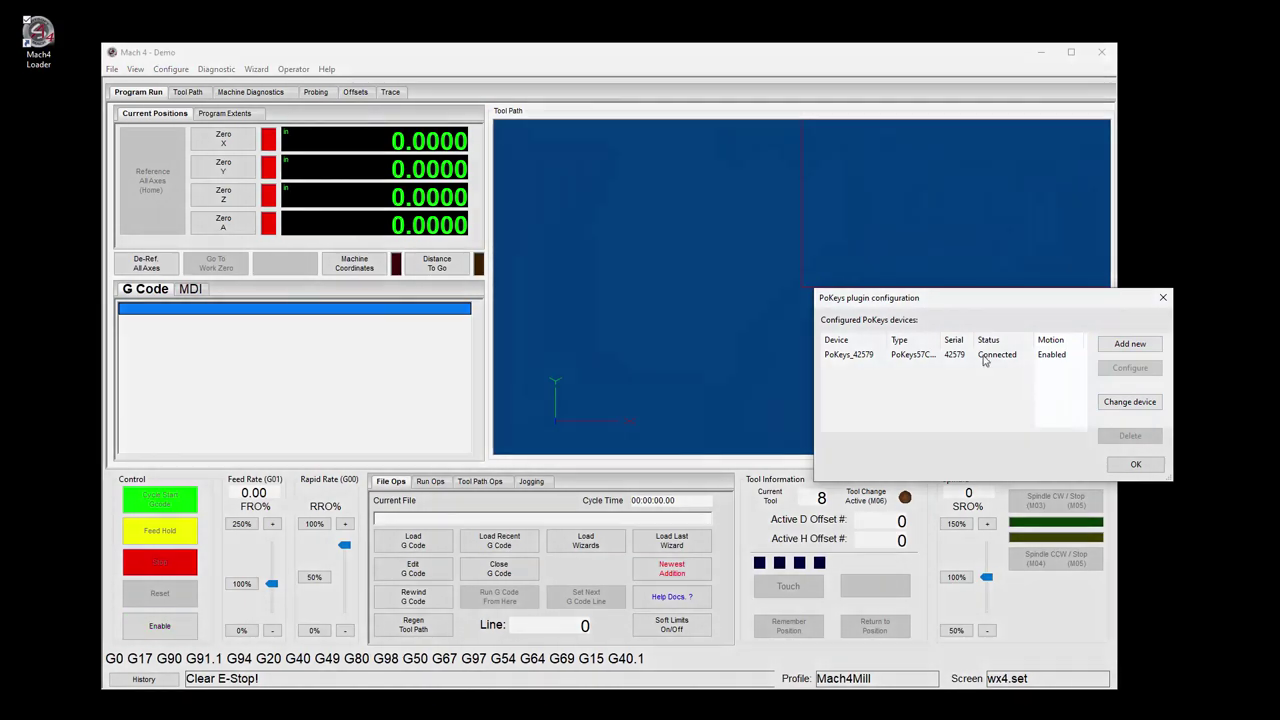
{"action": "left_click", "coordinate": [1030, 356]}
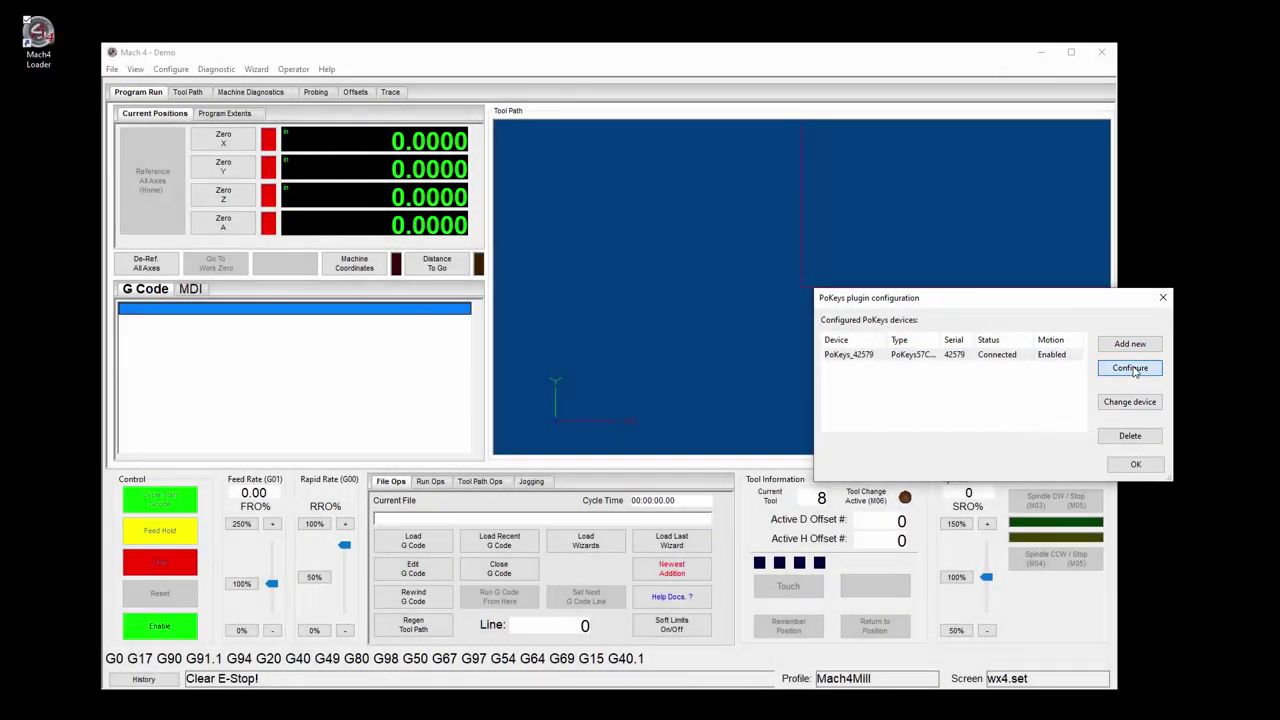
{"action": "left_click", "coordinate": [1131, 368]}
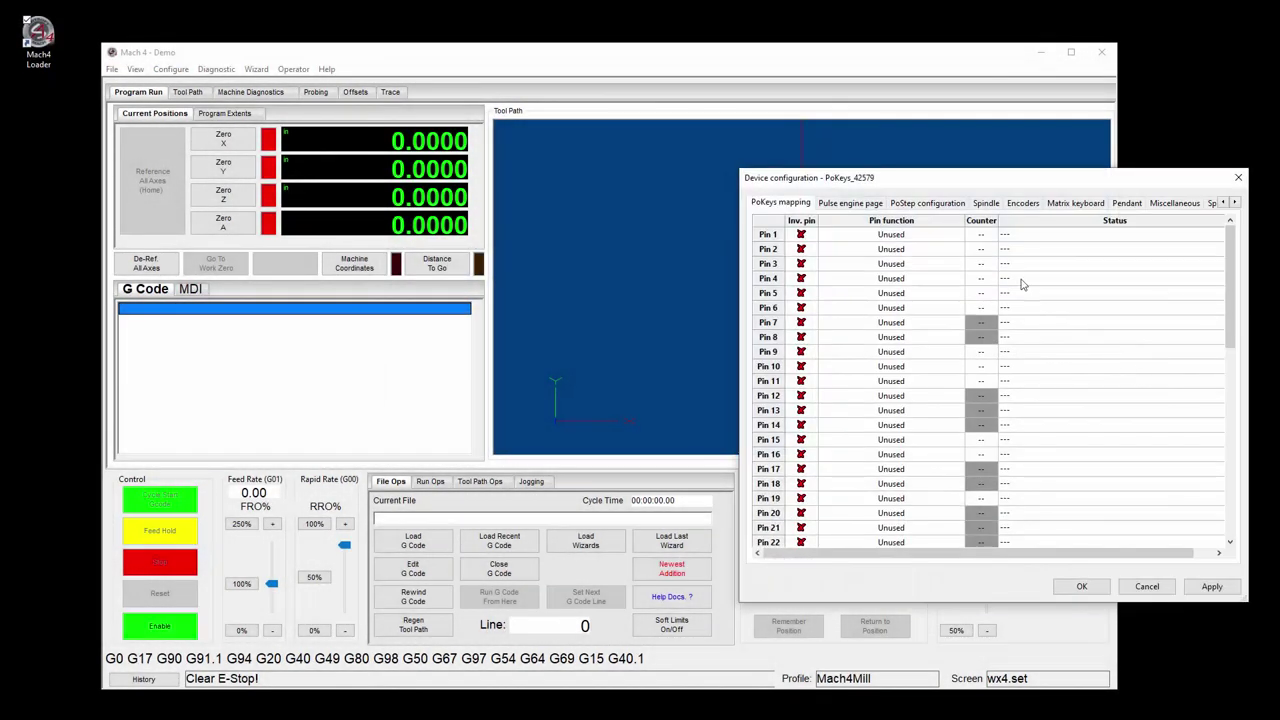
{"action": "left_click_drag", "start_coordinate": [1002, 186], "coordinate": [876, 178]}
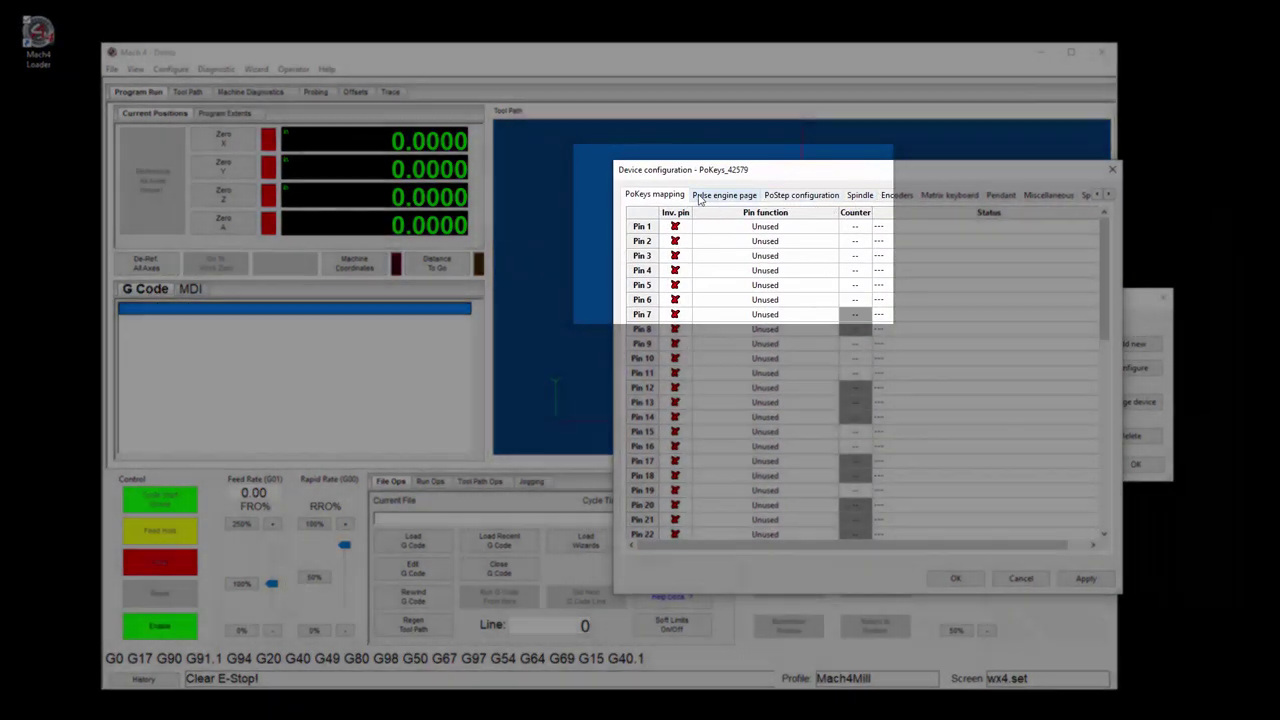
{"action": "left_click", "coordinate": [720, 196]}
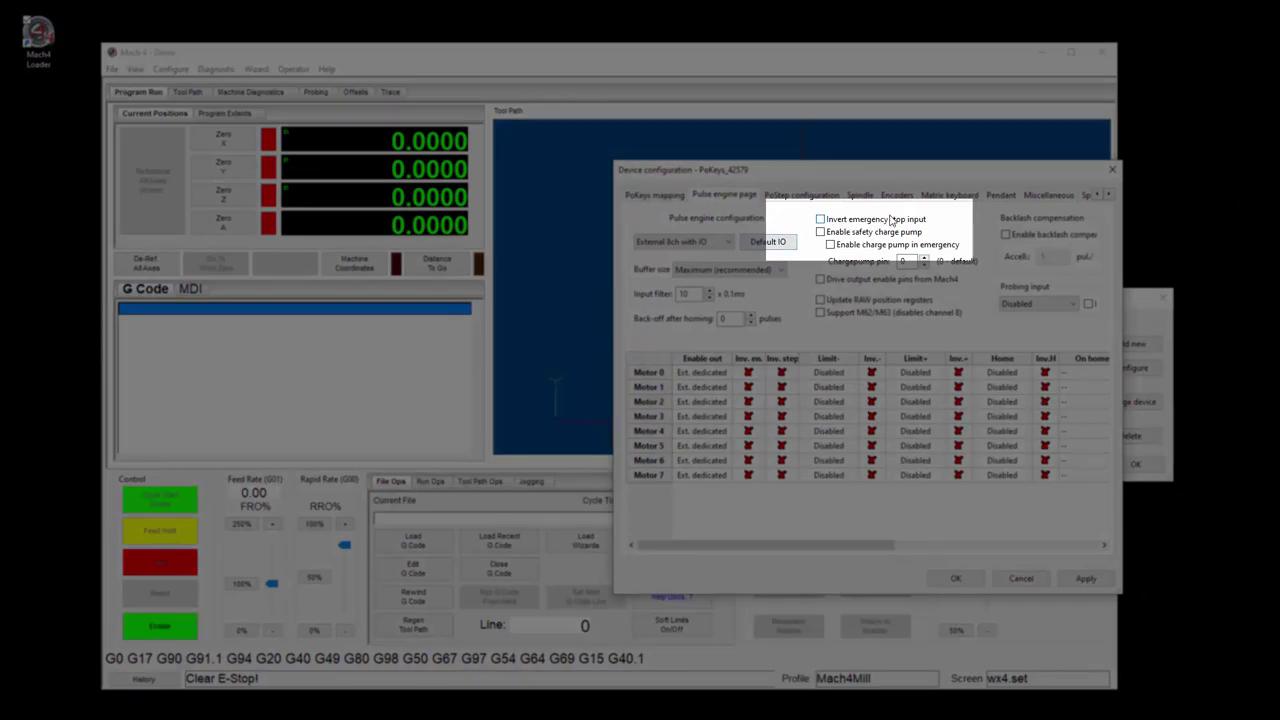
{"action": "left_click", "coordinate": [820, 219]}
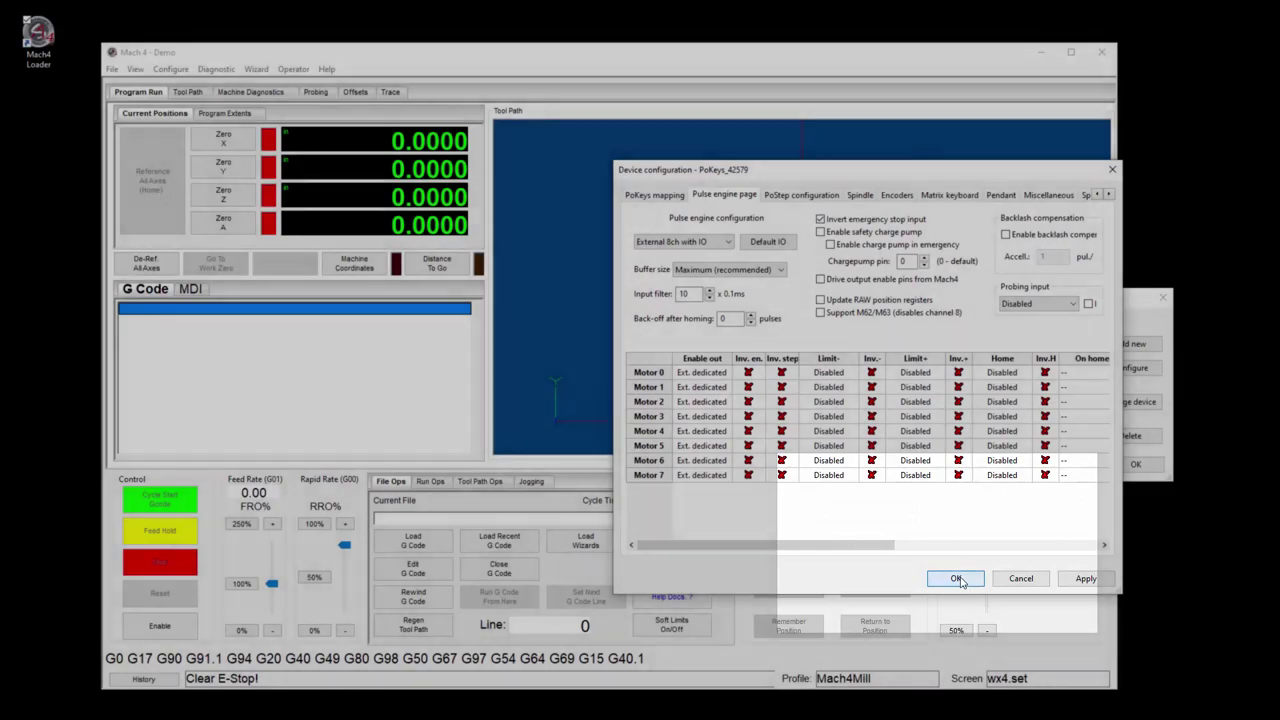
{"action": "left_click", "coordinate": [955, 578]}
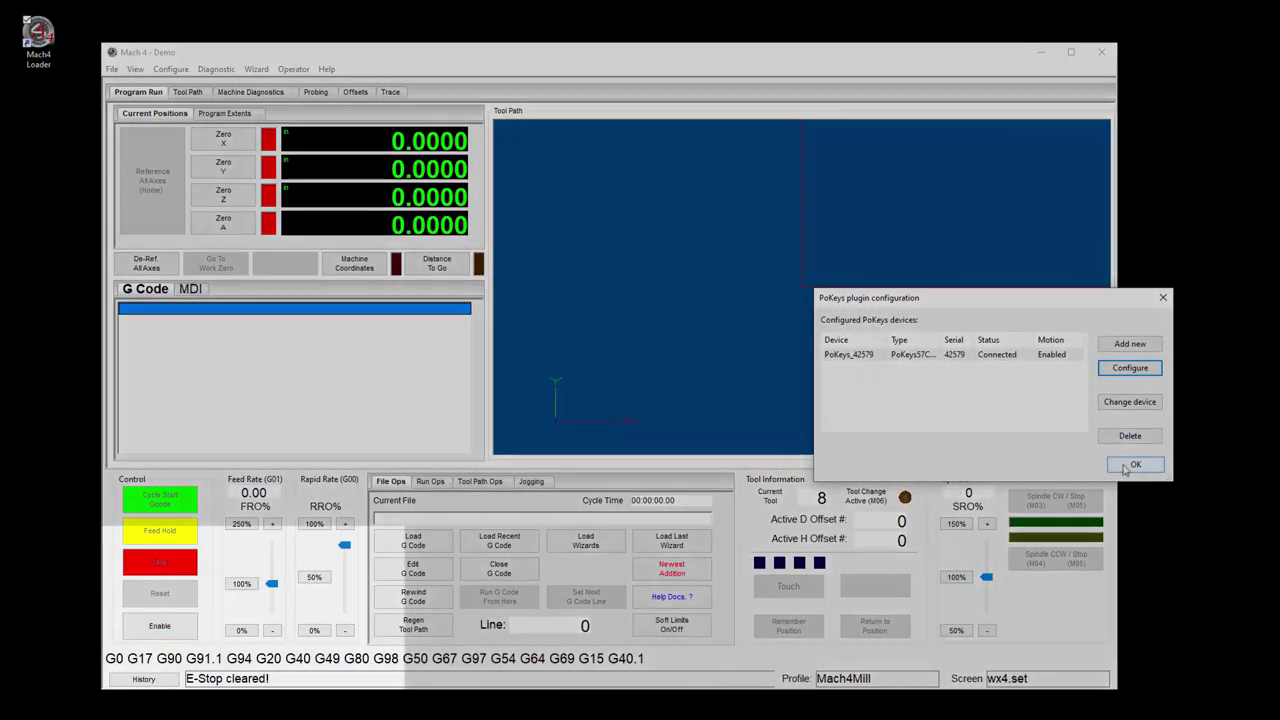
{"action": "left_click", "coordinate": [1135, 464]}
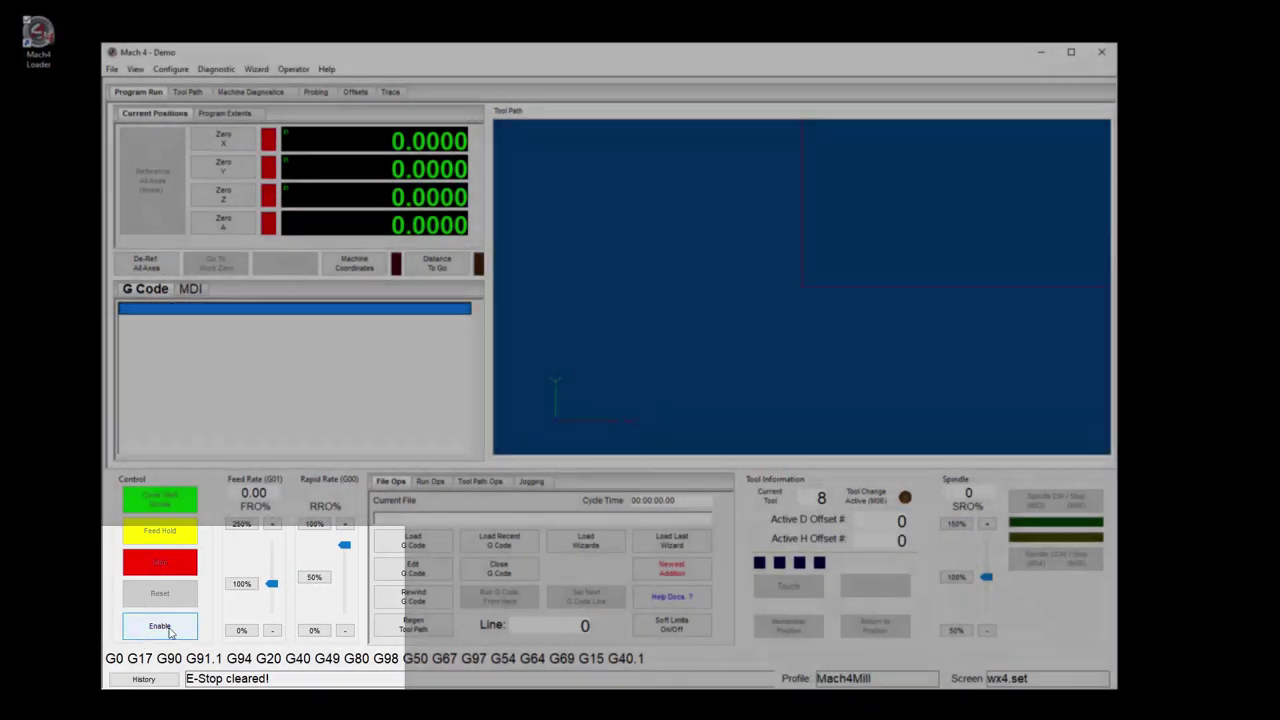
- Test enabling and disabling the machine, and exit Mach4
{"action": "left_click", "coordinate": [142, 636]}
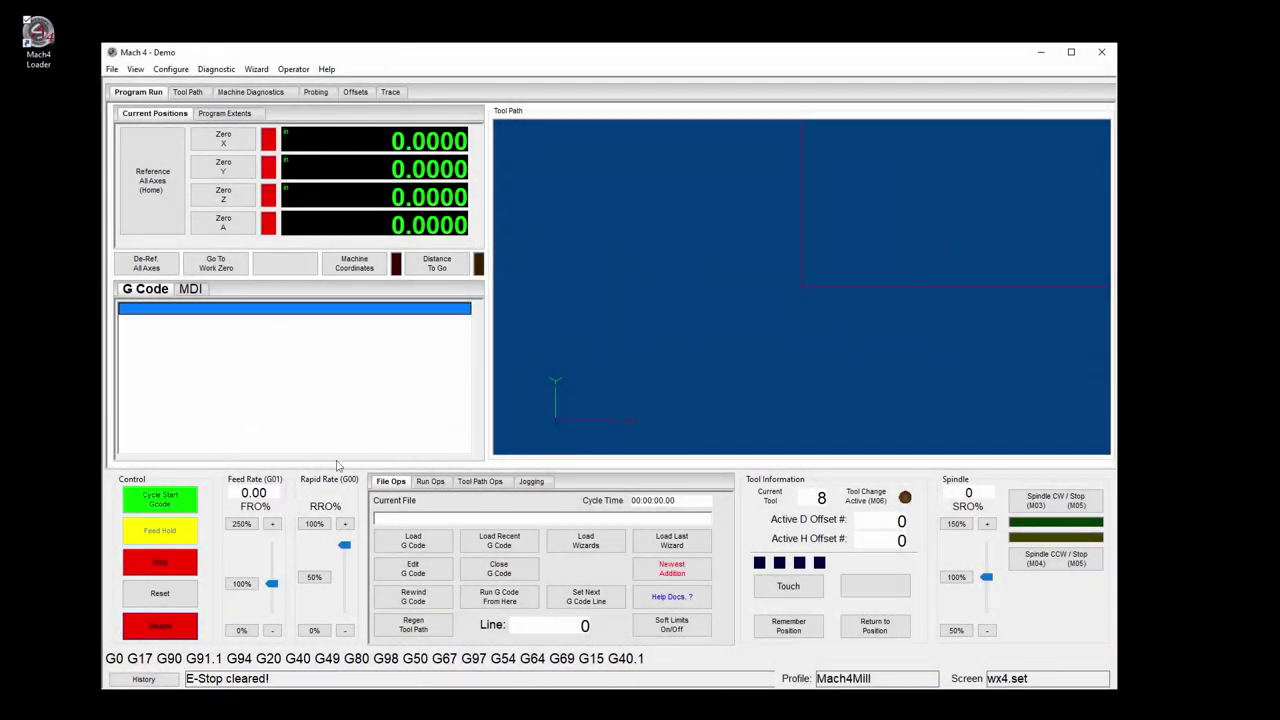
{"action": "left_click", "coordinate": [160, 627]}
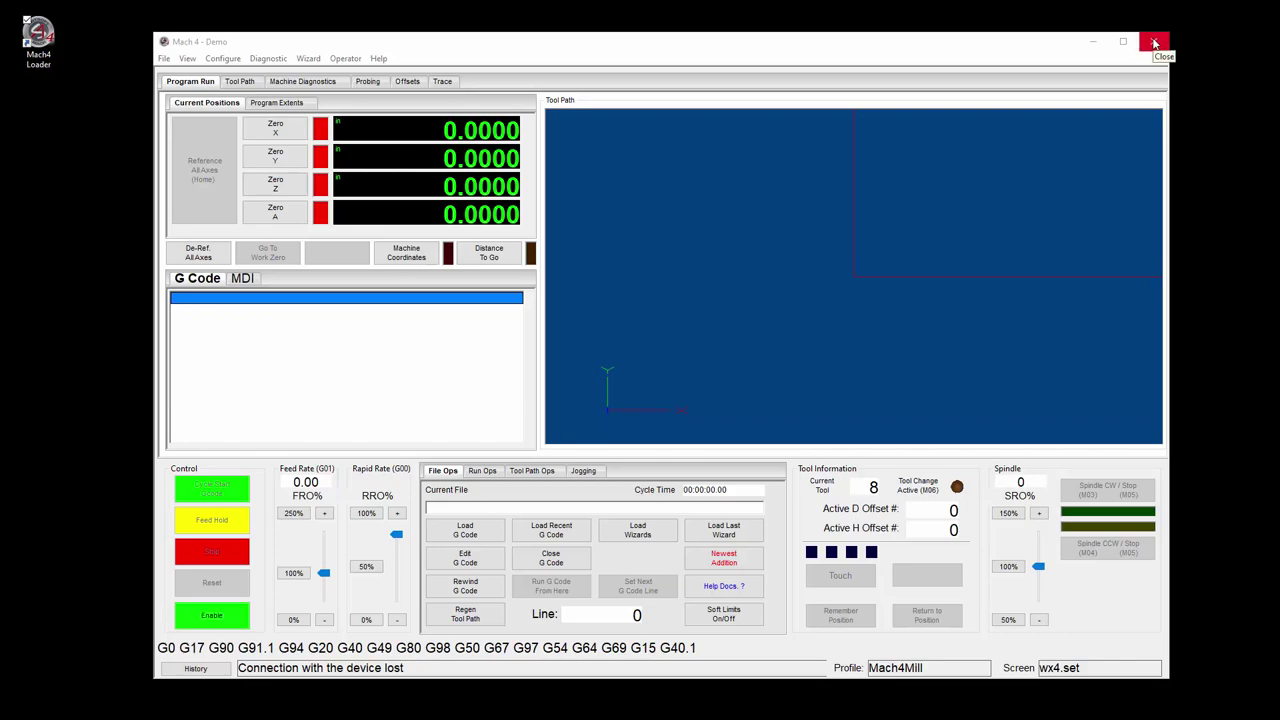
{"action": "left_click", "coordinate": [1154, 43]}
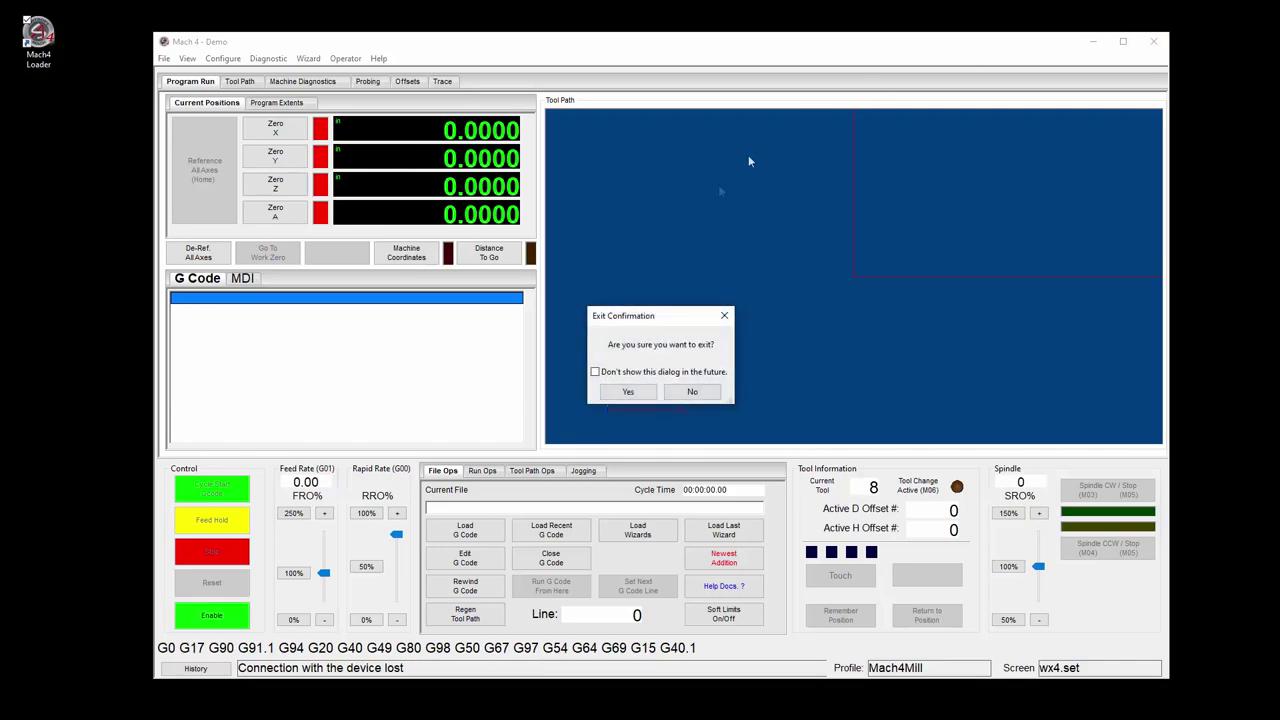
{"action": "left_click", "coordinate": [628, 391]}
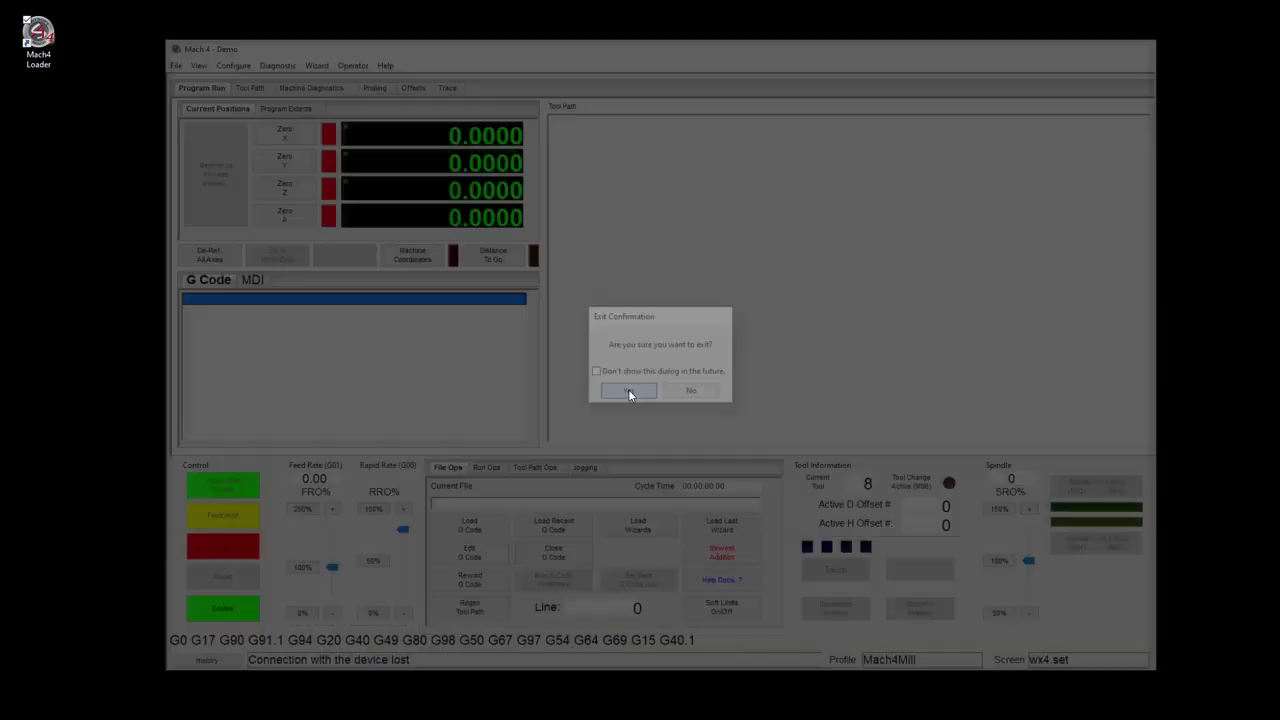